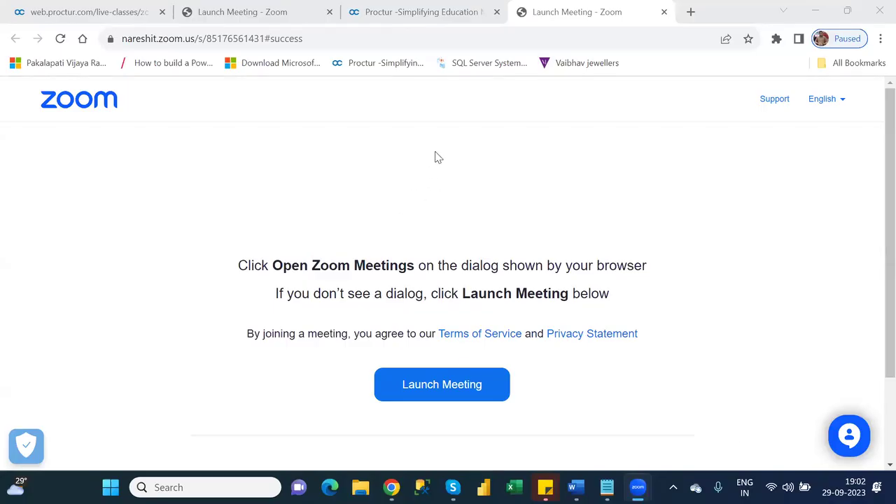
Switch to the Power Apps browser window and reload the Customer table's columns page.
{"action": "left_click", "coordinate": [531, 80]}
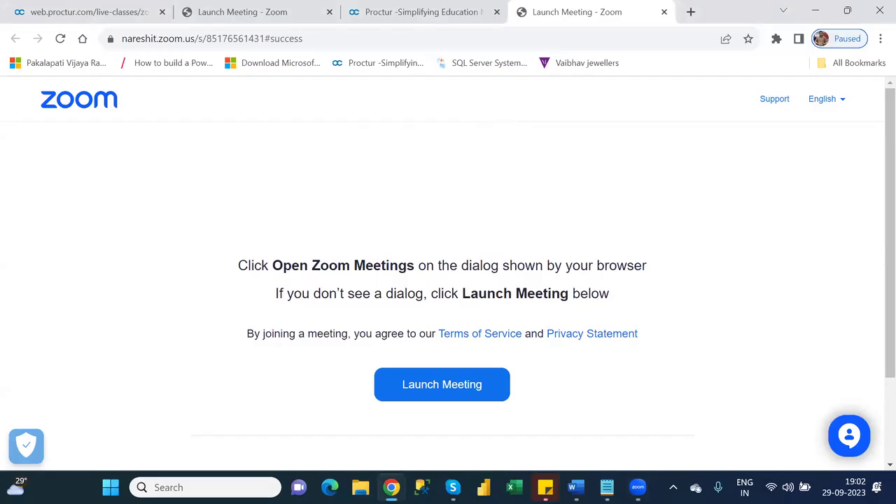
{"action": "mouse_move", "coordinate": [391, 487]}
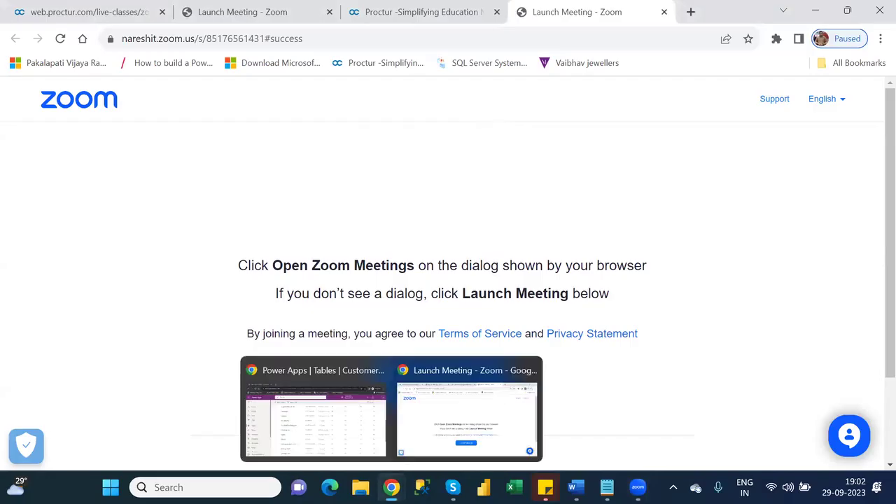
{"action": "left_click", "coordinate": [346, 429]}
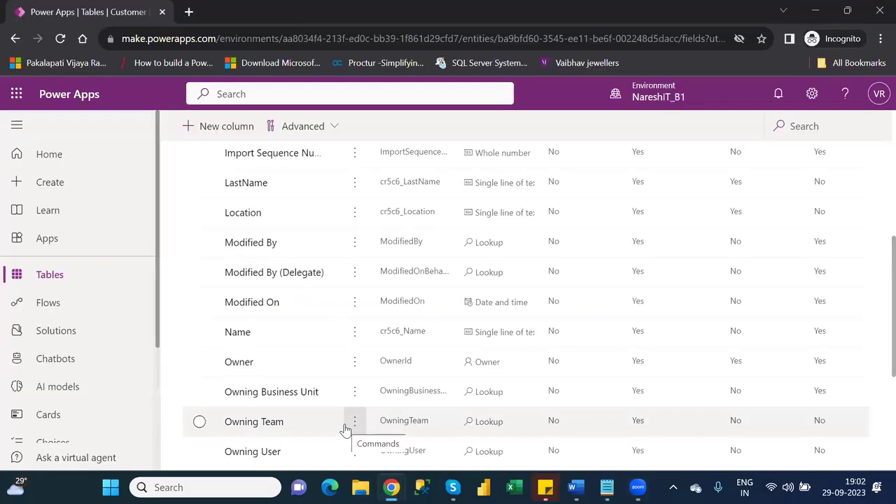
{"action": "left_click", "coordinate": [61, 38]}
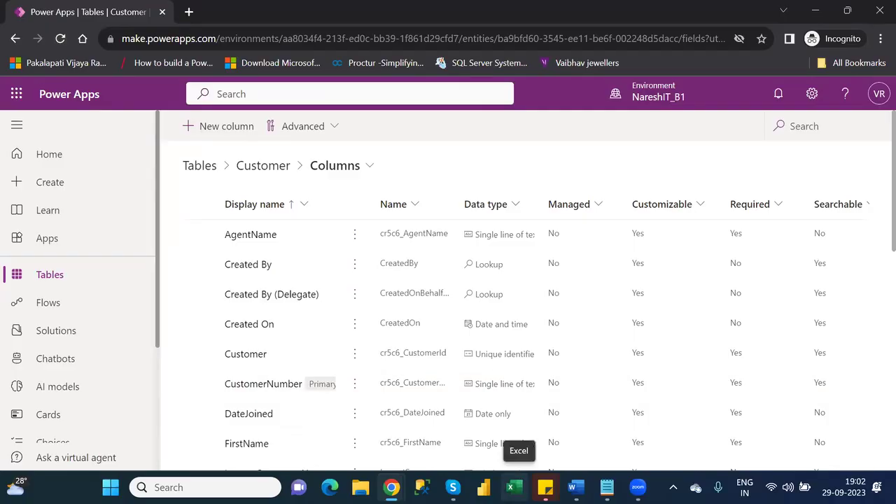
{"action": "left_click", "coordinate": [514, 488]}
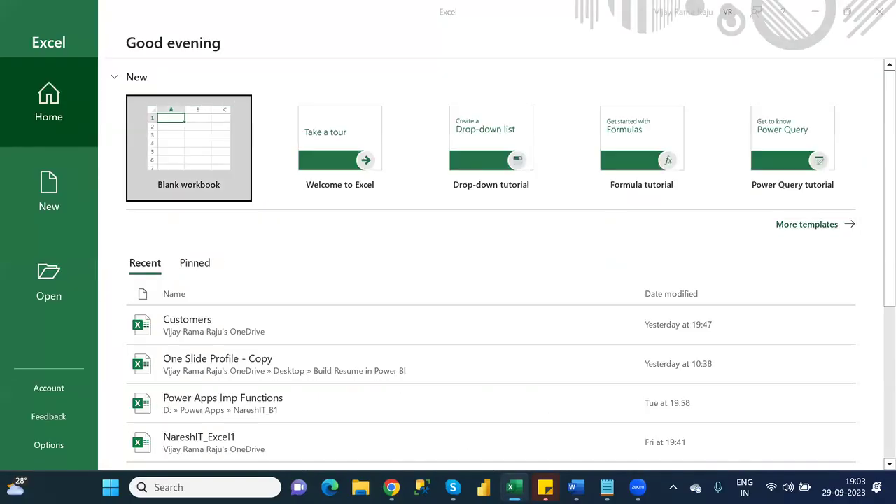
{"action": "right_click", "coordinate": [514, 488]}
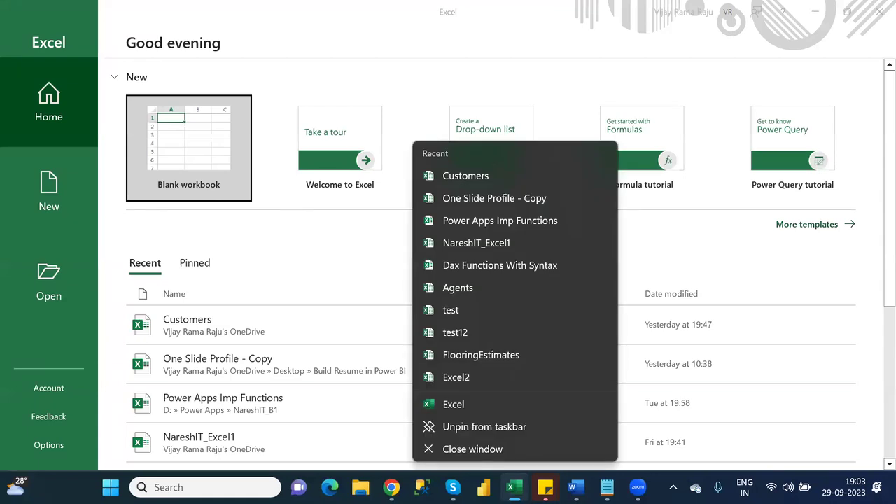
{"action": "left_click", "coordinate": [653, 258]}
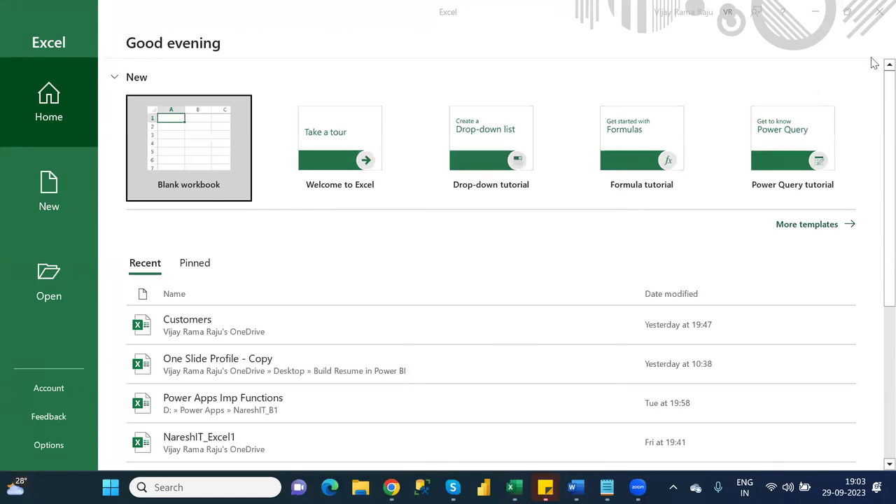
{"action": "left_click", "coordinate": [878, 14]}
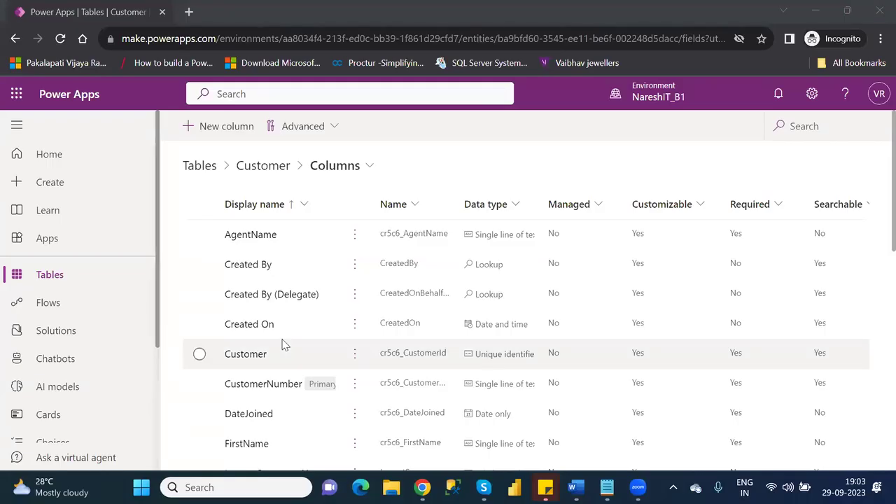
Return to the Tables list, search for "custo" and select the Customer table.
{"action": "left_click", "coordinate": [190, 172]}
{"action": "left_click", "coordinate": [191, 173]}
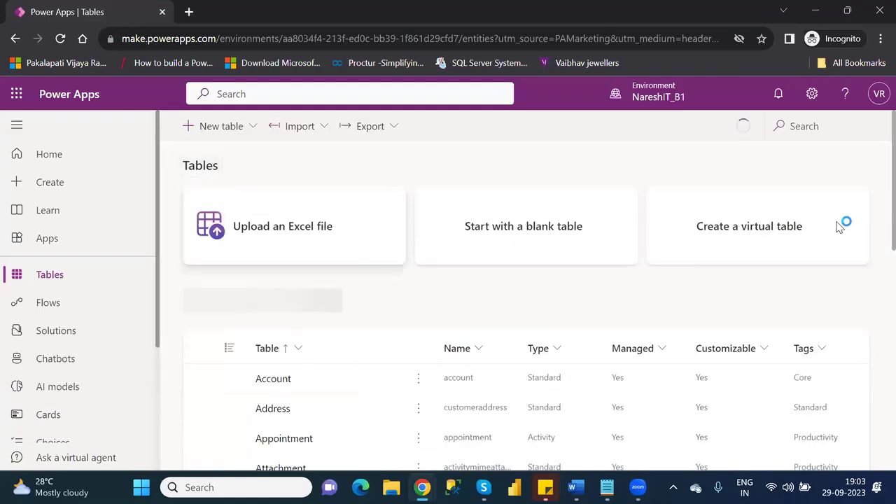
{"action": "left_click", "coordinate": [799, 122]}
{"action": "type", "text": "custo"}
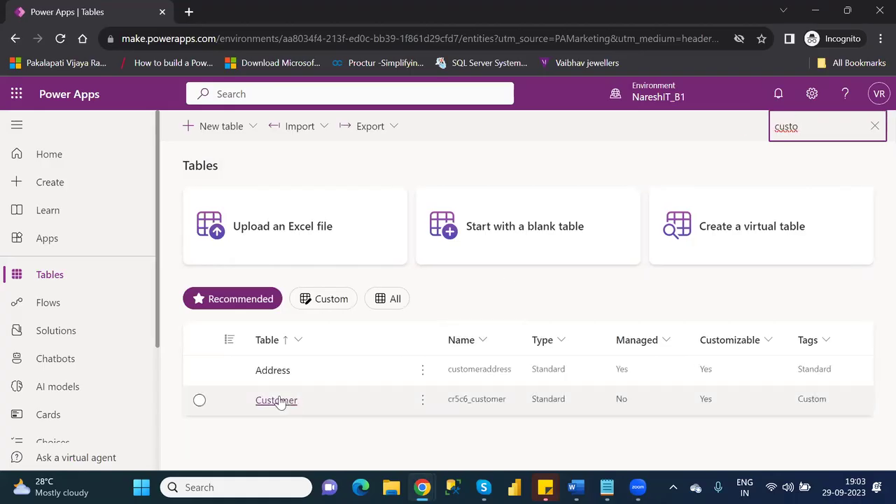
{"action": "left_click", "coordinate": [201, 402]}
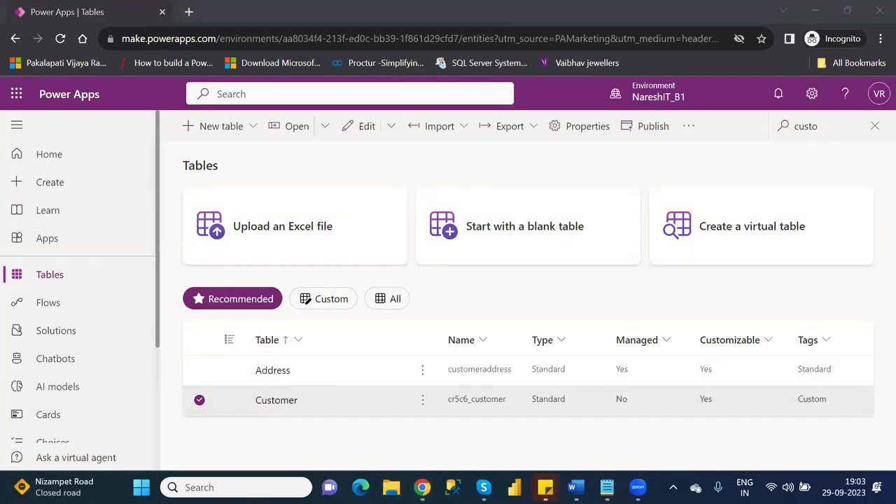
Look for the Customers workbook in File Explorer's personal OneDrive folder, and return to Power Apps.
{"action": "left_click", "coordinate": [391, 487]}
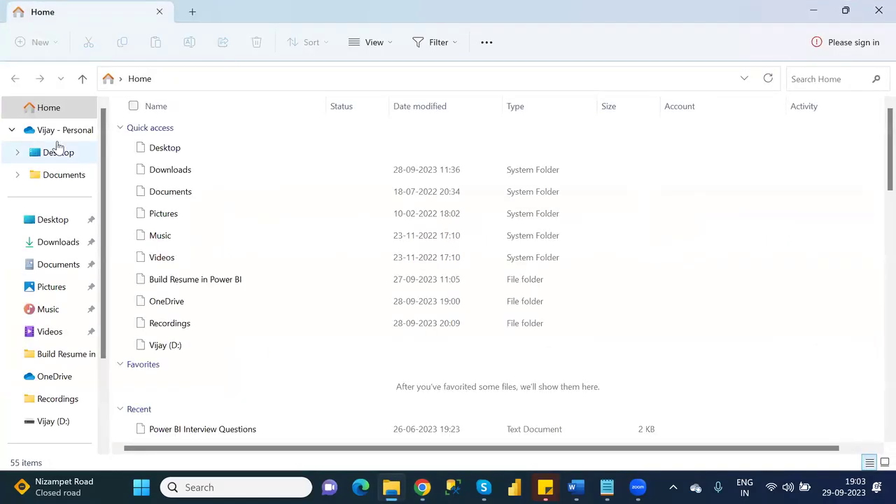
{"action": "left_click", "coordinate": [64, 132]}
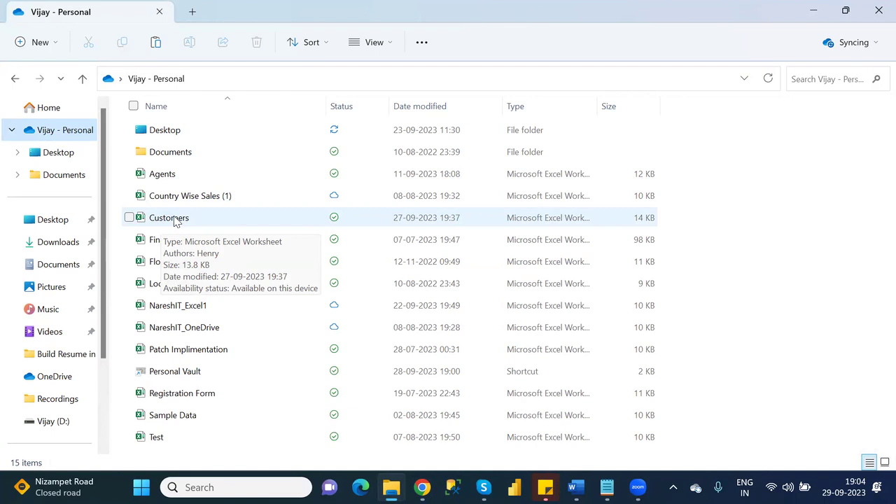
{"action": "key", "text": "alt+Tab"}
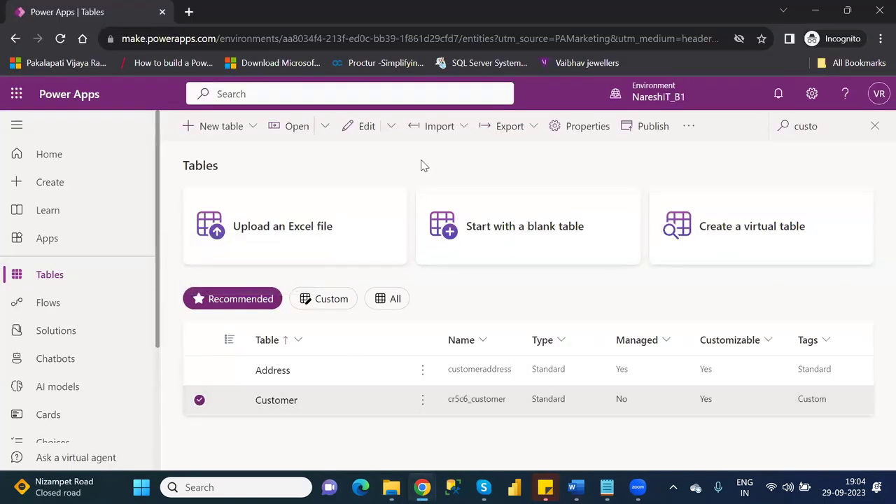
Try to start an Excel data import for the Customer table, and close the import page.
{"action": "left_click", "coordinate": [535, 132]}
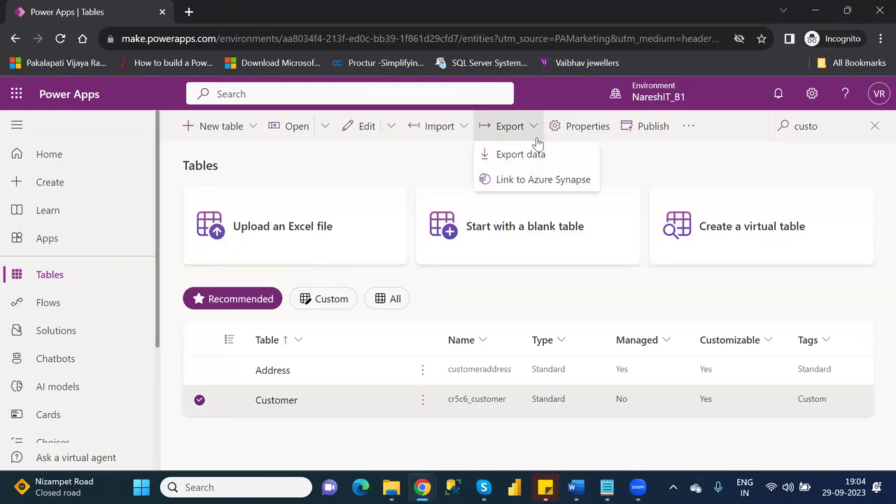
{"action": "left_click", "coordinate": [463, 130]}
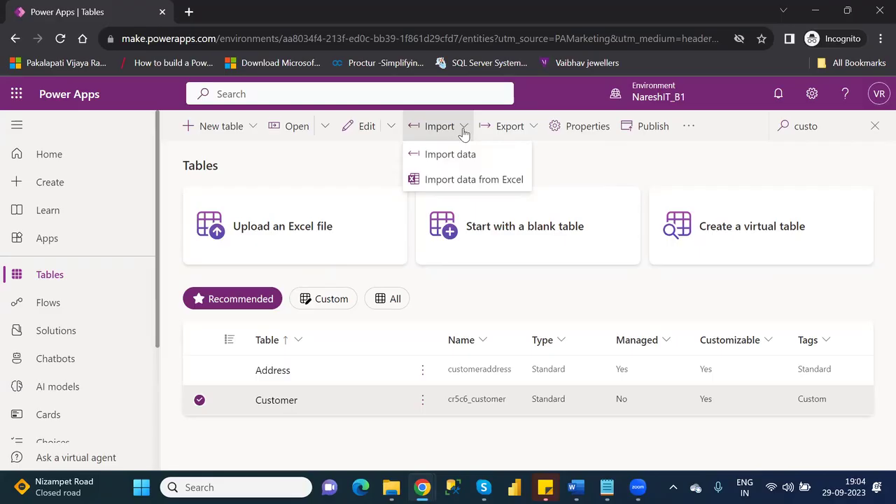
{"action": "left_click", "coordinate": [474, 180]}
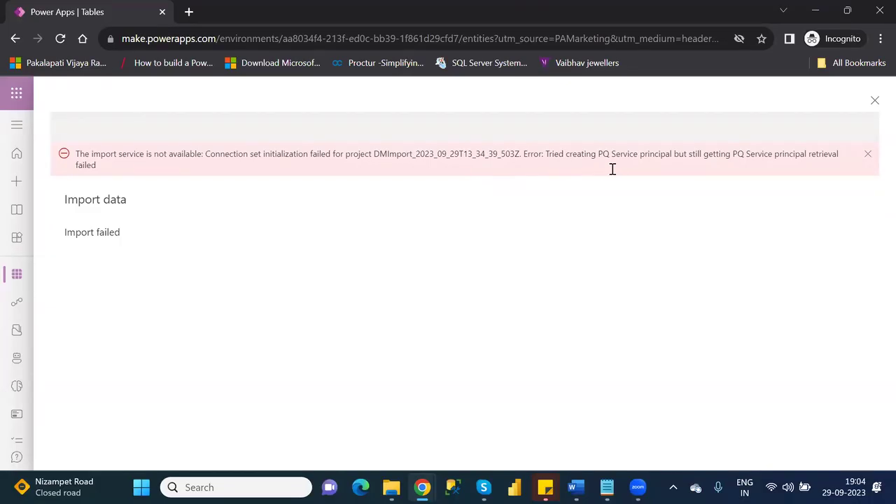
{"action": "left_click", "coordinate": [868, 155]}
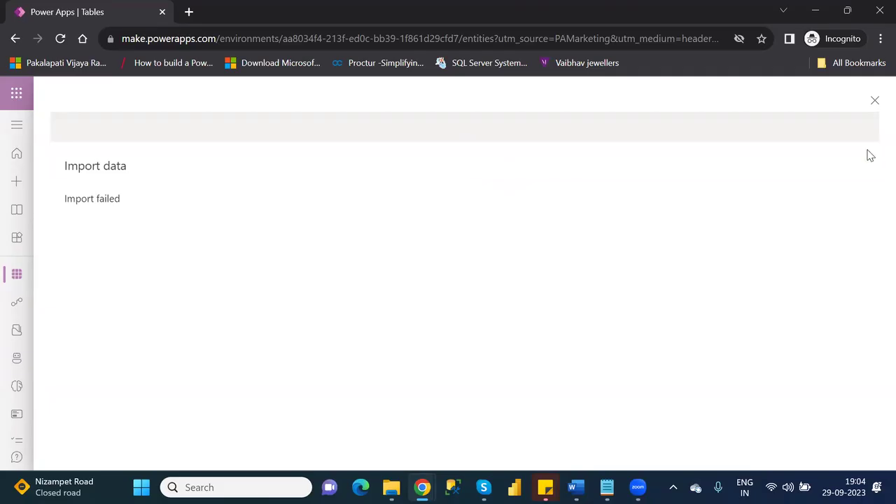
{"action": "left_click", "coordinate": [876, 101]}
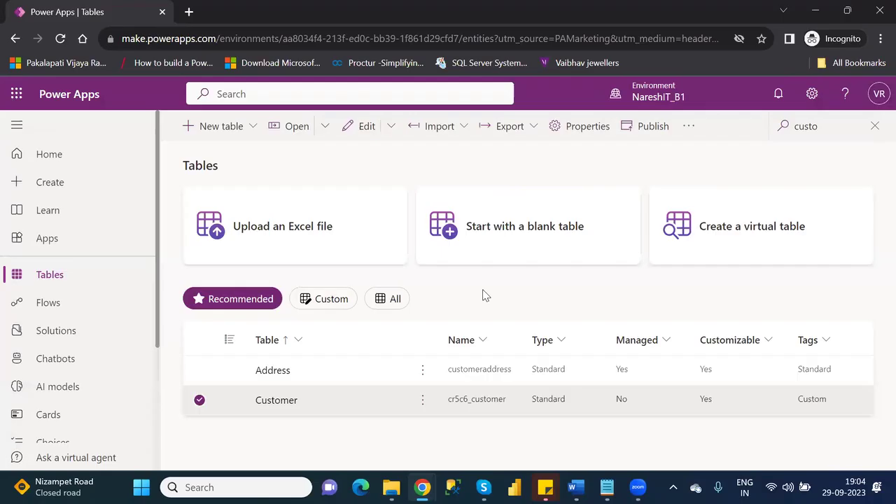
Try the general data import for the Customer table and check which environment is selected.
{"action": "left_click", "coordinate": [455, 135]}
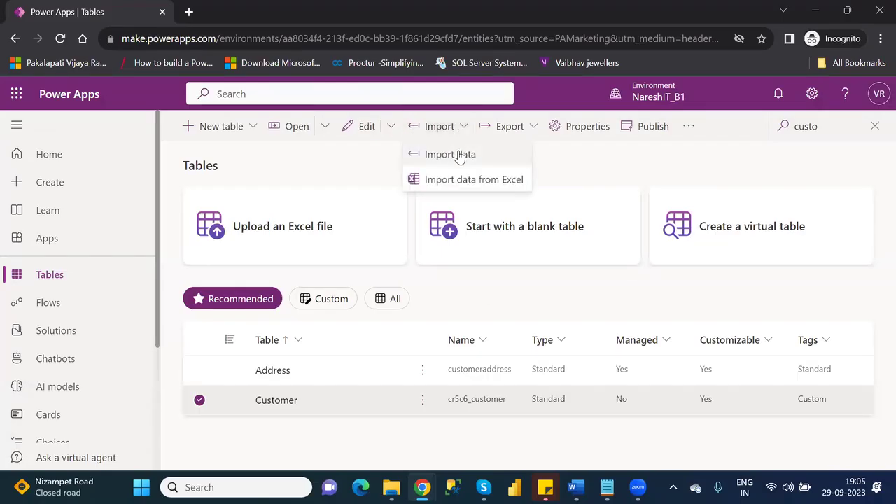
{"action": "left_click", "coordinate": [459, 156]}
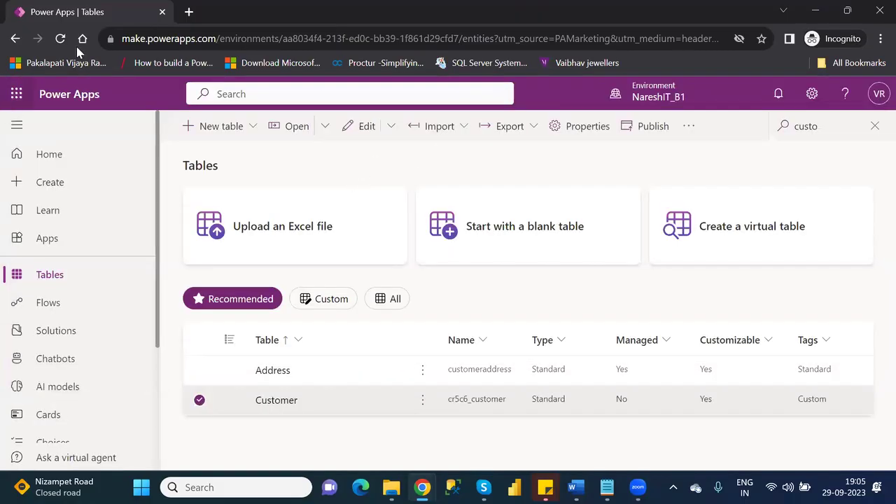
{"action": "left_click", "coordinate": [659, 93]}
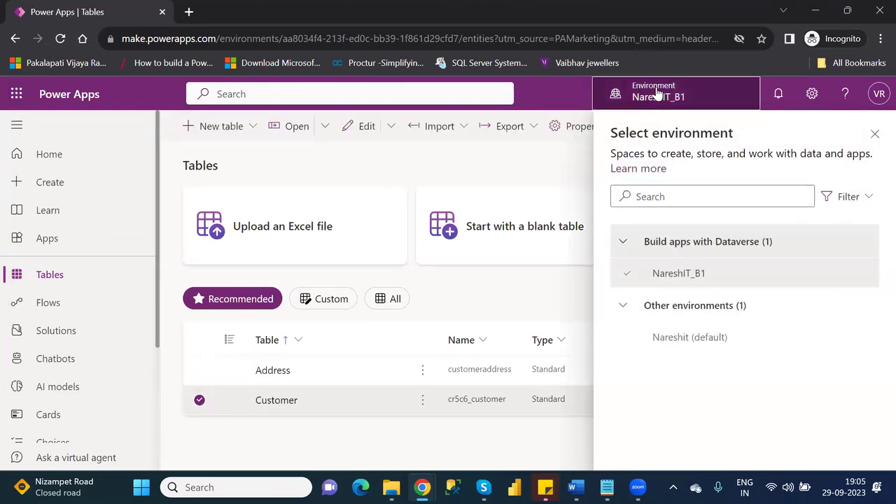
{"action": "left_click", "coordinate": [411, 151]}
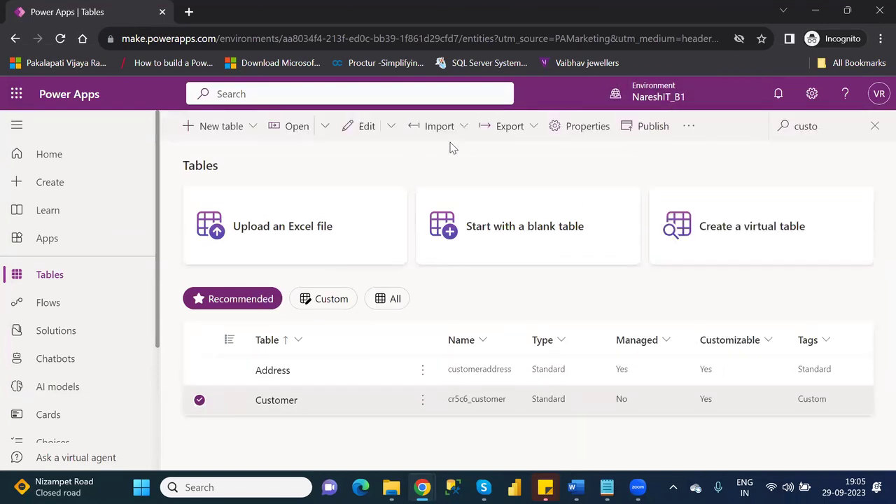
Start importing data from Excel into the Customer table and upload the Customers workbook from the personal OneDrive folder.
{"action": "left_click", "coordinate": [461, 130]}
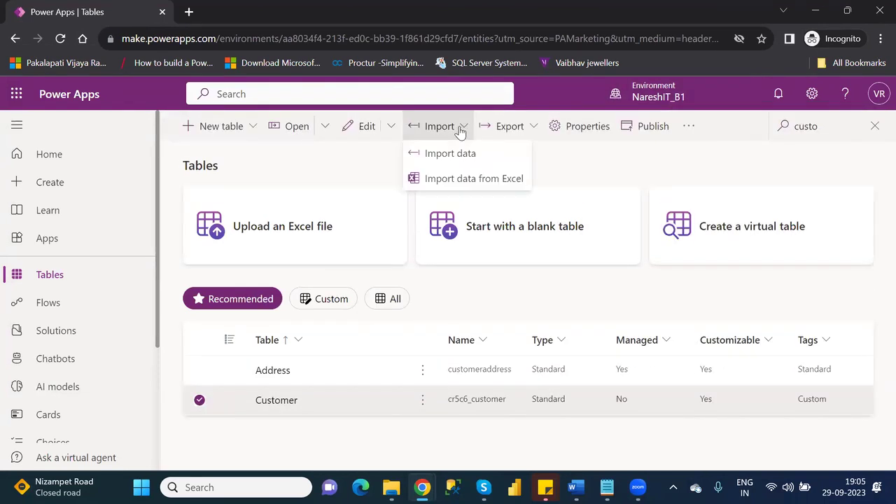
{"action": "left_click", "coordinate": [468, 182]}
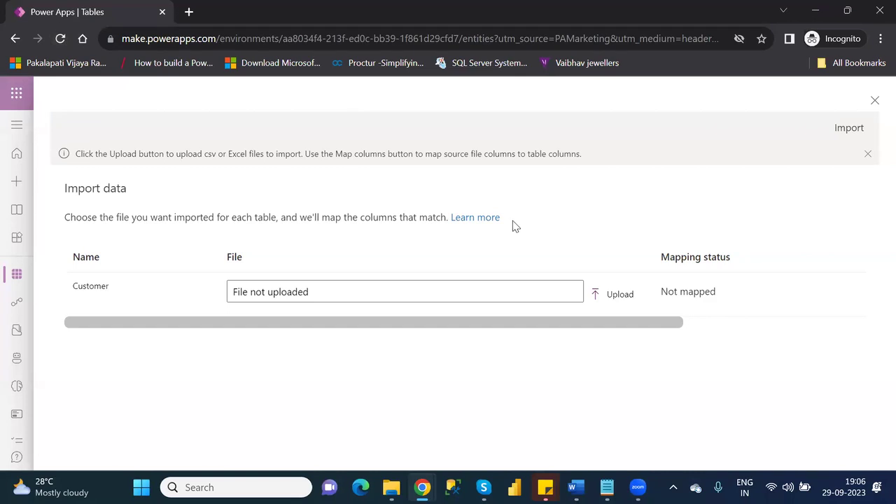
{"action": "left_click", "coordinate": [620, 300]}
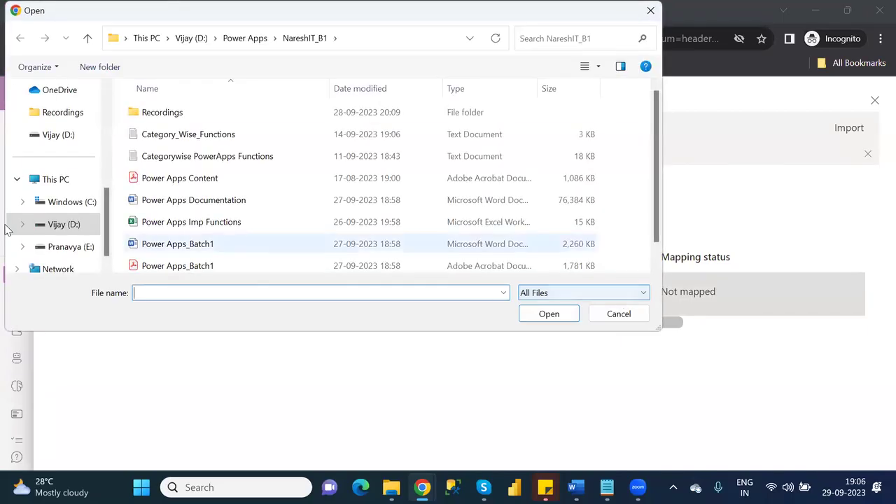
{"action": "scroll", "coordinate": [108, 115], "scroll_direction": "up", "scroll_amount": 3}
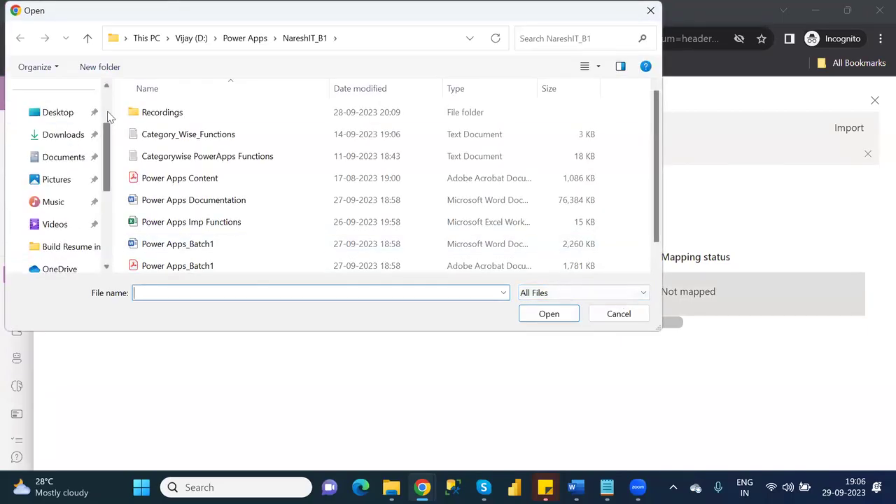
{"action": "scroll", "coordinate": [104, 105], "scroll_direction": "up", "scroll_amount": 2}
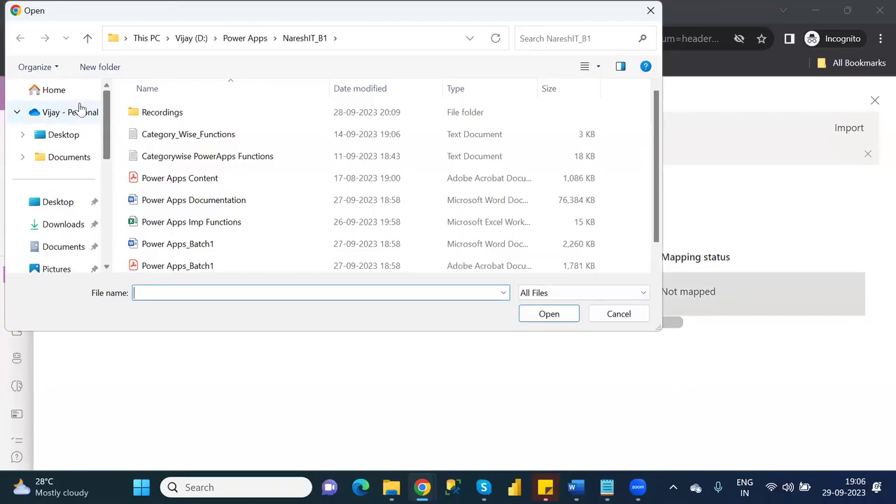
{"action": "left_click", "coordinate": [59, 112]}
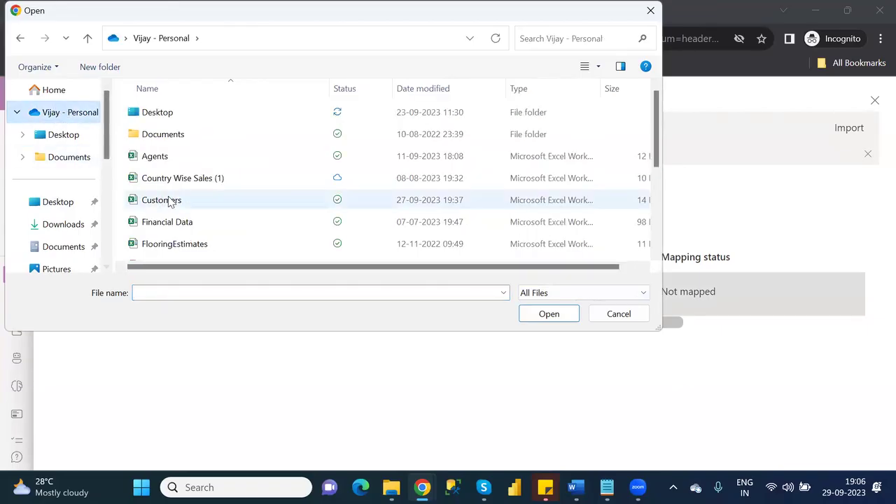
{"action": "left_click", "coordinate": [168, 203]}
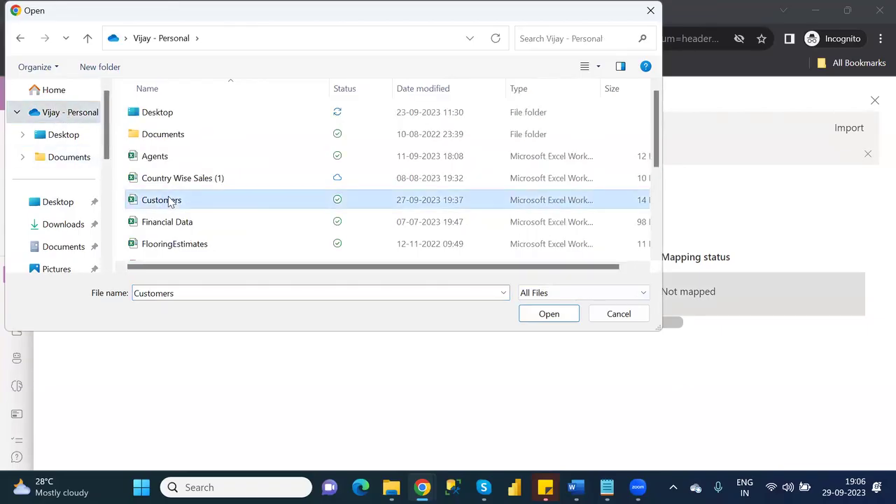
{"action": "left_click", "coordinate": [552, 316]}
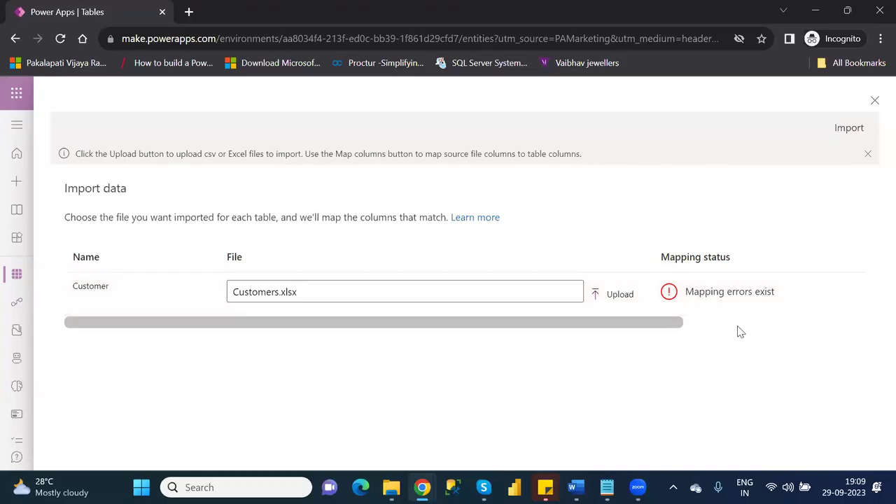
Open the column mappings for the Customer table and map AgentName to the source column AgentName.
{"action": "scroll", "coordinate": [738, 332], "scroll_direction": "right", "scroll_amount": 5}
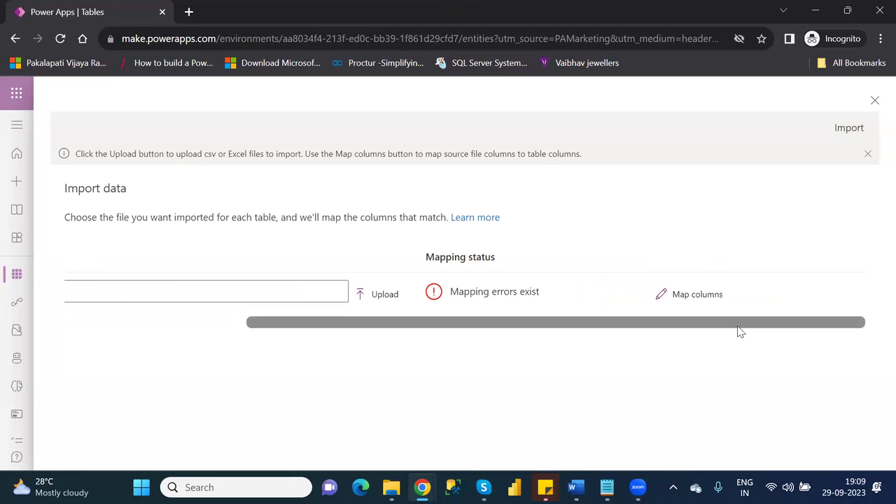
{"action": "left_click", "coordinate": [693, 297]}
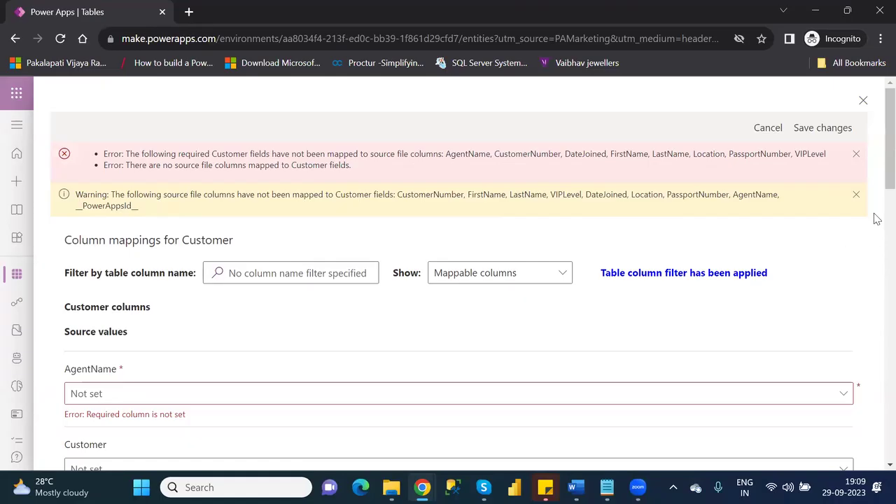
{"action": "left_click_drag", "start_coordinate": [877, 174], "coordinate": [876, 206]}
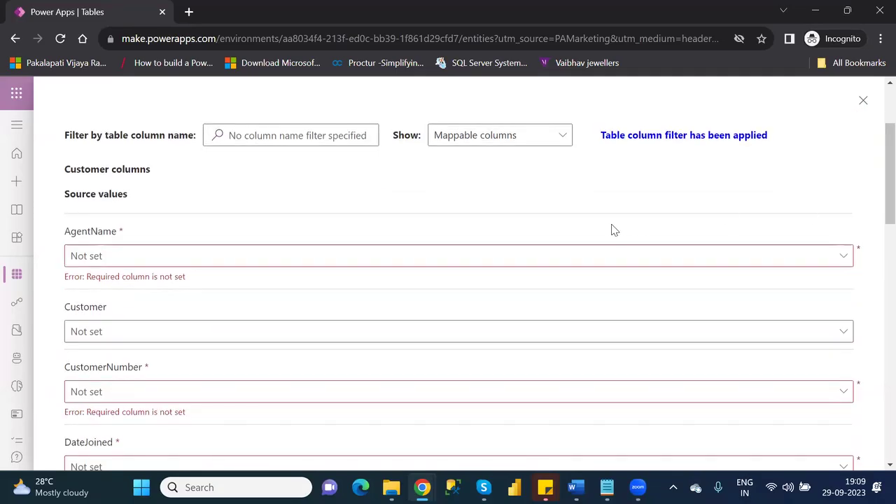
{"action": "left_click", "coordinate": [841, 258]}
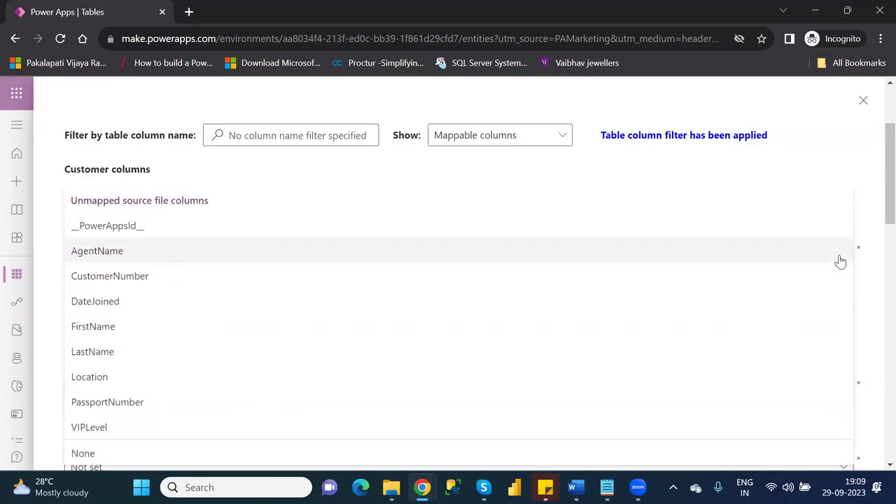
{"action": "left_click", "coordinate": [827, 155]}
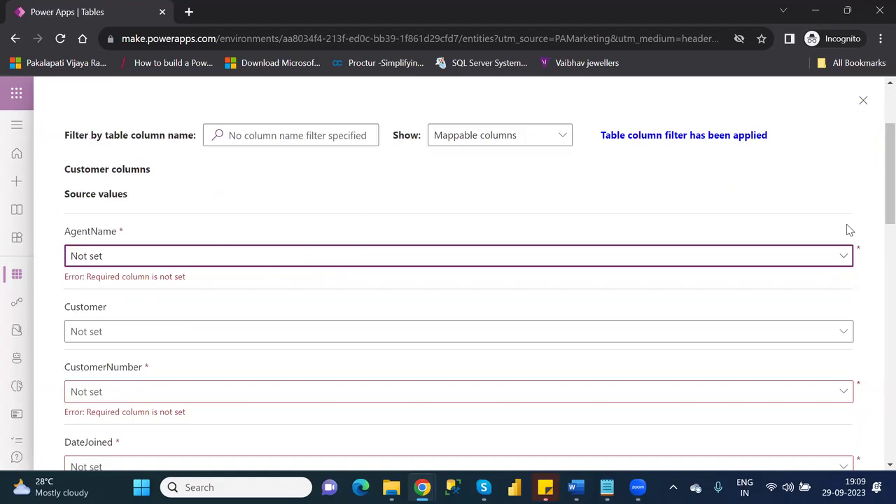
{"action": "left_click", "coordinate": [847, 258]}
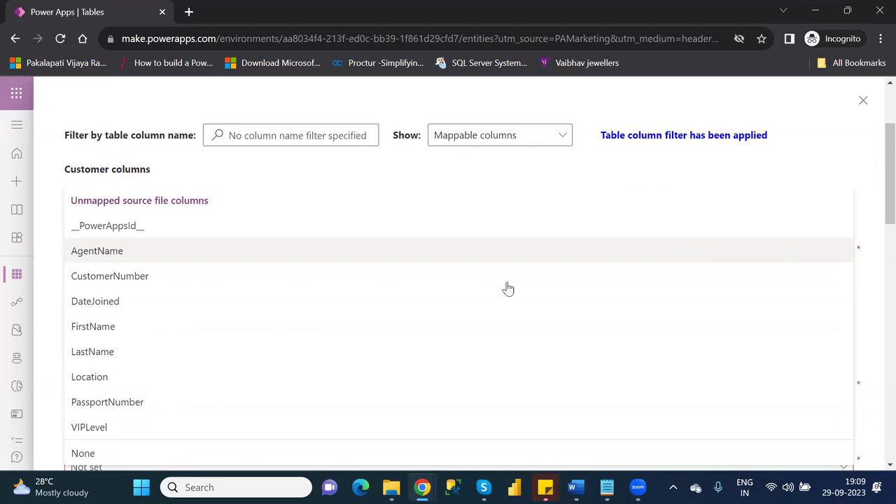
{"action": "left_click", "coordinate": [173, 260]}
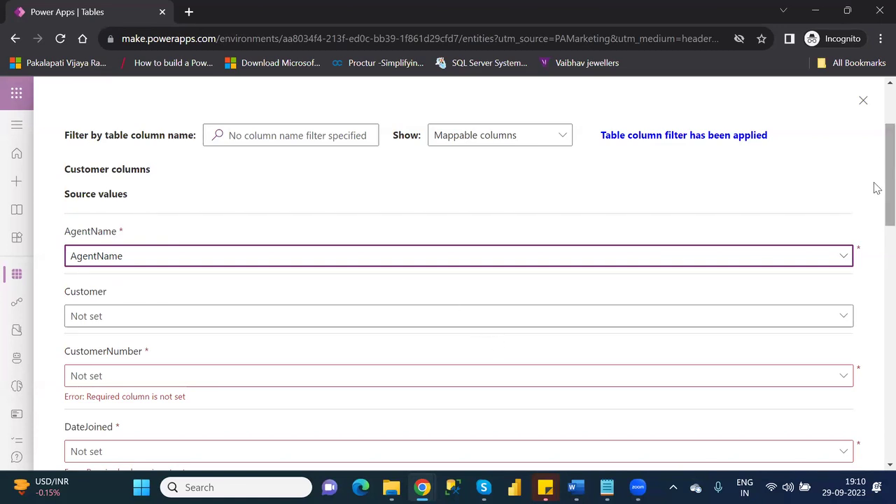
Map the CustomerNumber and DateJoined table columns to the source columns with the same names.
{"action": "scroll", "coordinate": [876, 193], "scroll_direction": "down", "scroll_amount": 2}
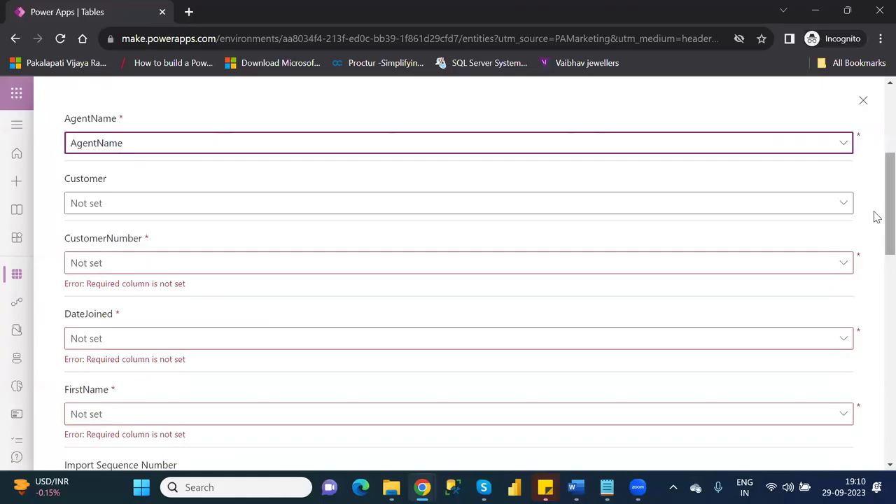
{"action": "left_click", "coordinate": [839, 271]}
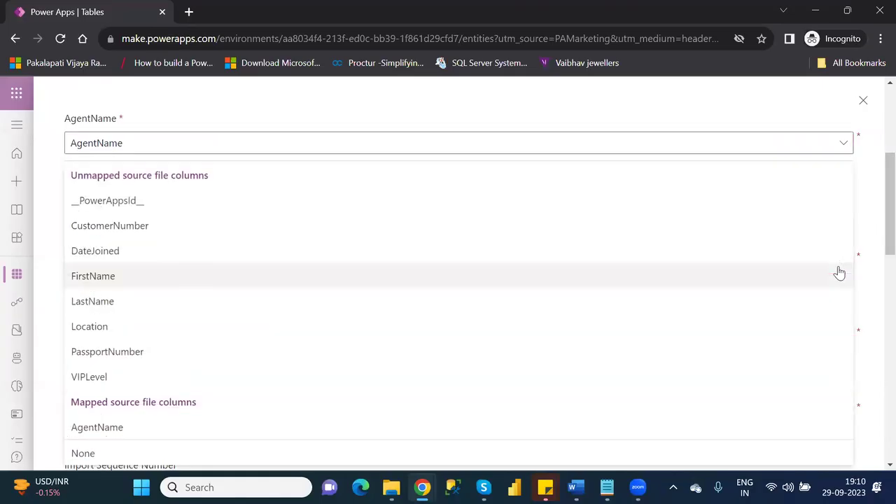
{"action": "left_click", "coordinate": [598, 226]}
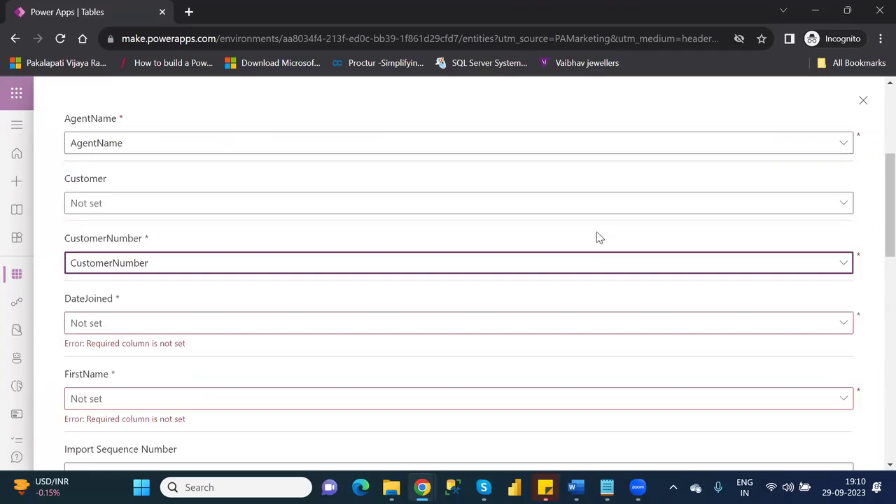
{"action": "left_click", "coordinate": [842, 329]}
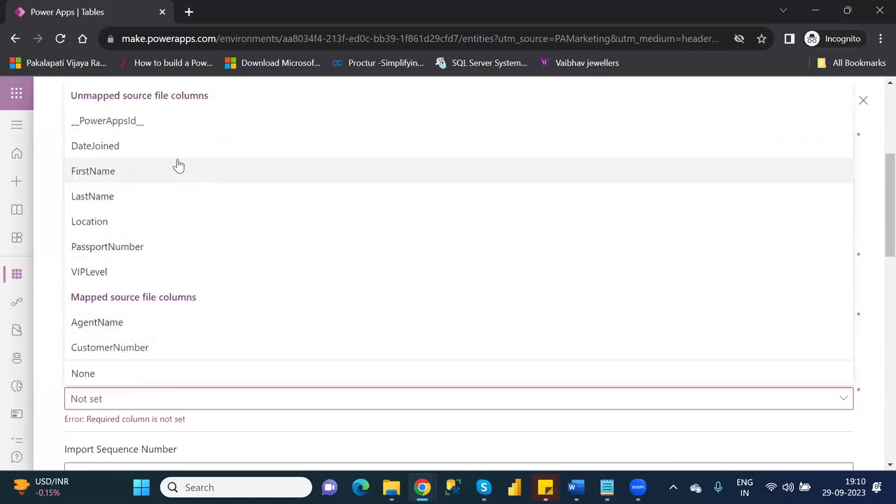
{"action": "left_click", "coordinate": [154, 159]}
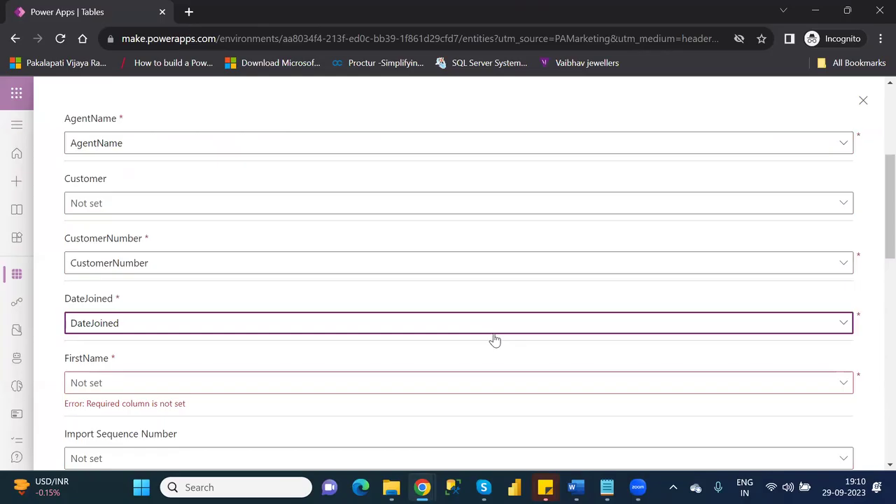
Map the FirstName and LastName table columns to the matching FirstName and LastName source columns.
{"action": "scroll", "coordinate": [875, 294], "scroll_direction": "down", "scroll_amount": 3}
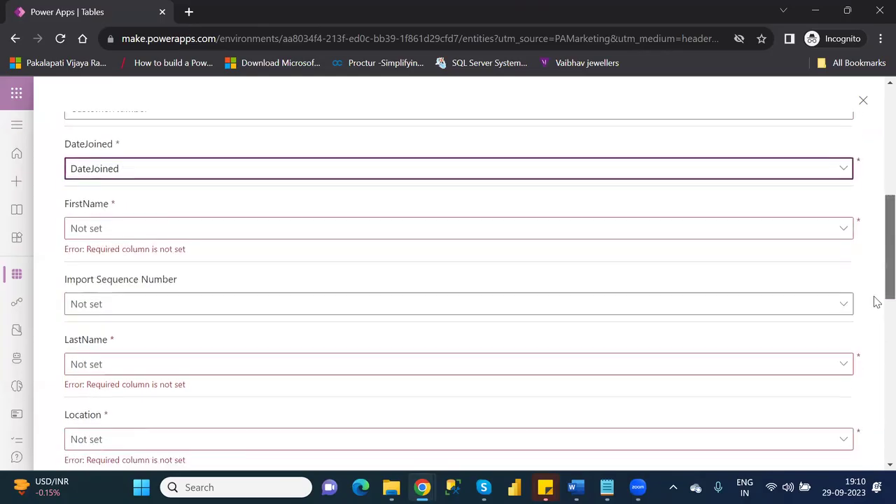
{"action": "left_click", "coordinate": [801, 196]}
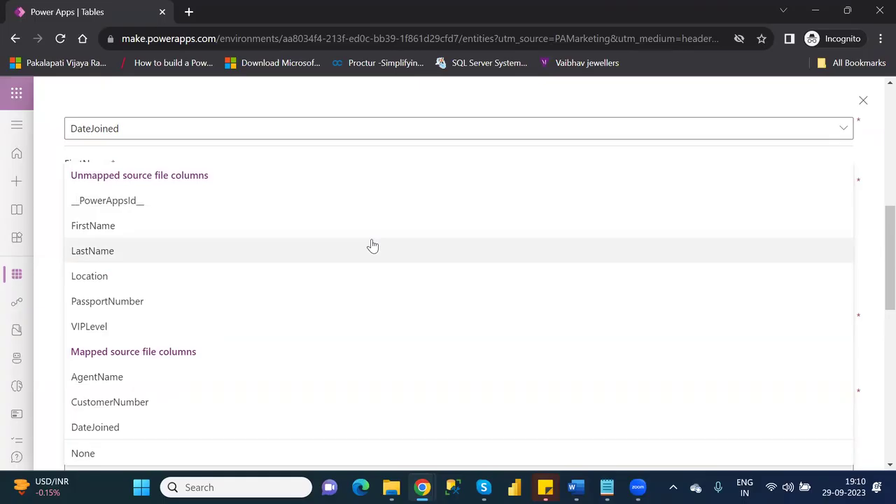
{"action": "left_click", "coordinate": [54, 204]}
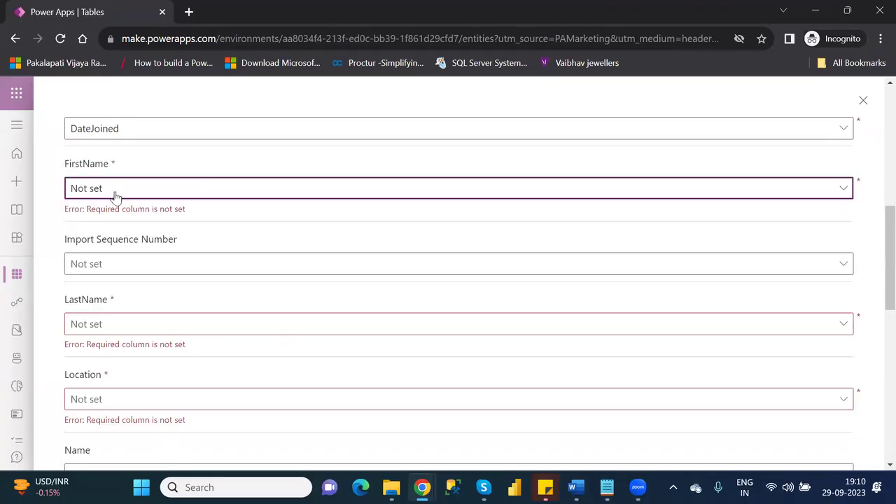
{"action": "left_click", "coordinate": [503, 199]}
{"action": "left_click", "coordinate": [243, 238]}
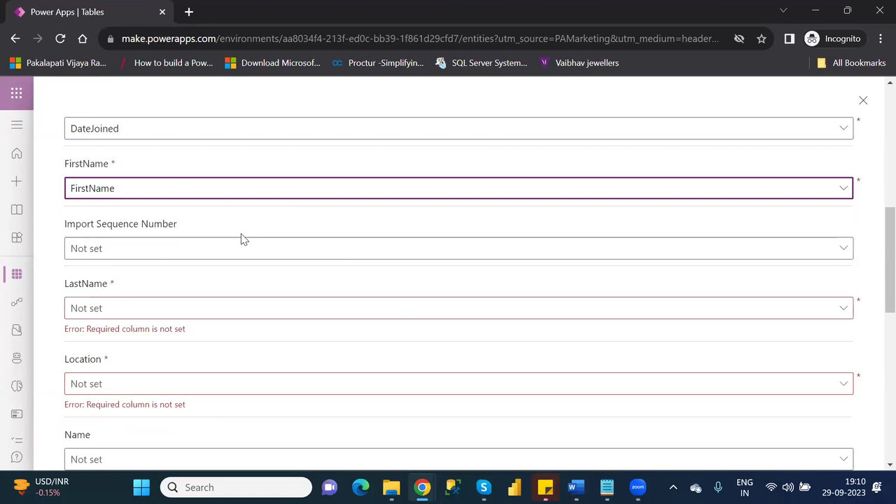
{"action": "left_click", "coordinate": [432, 306]}
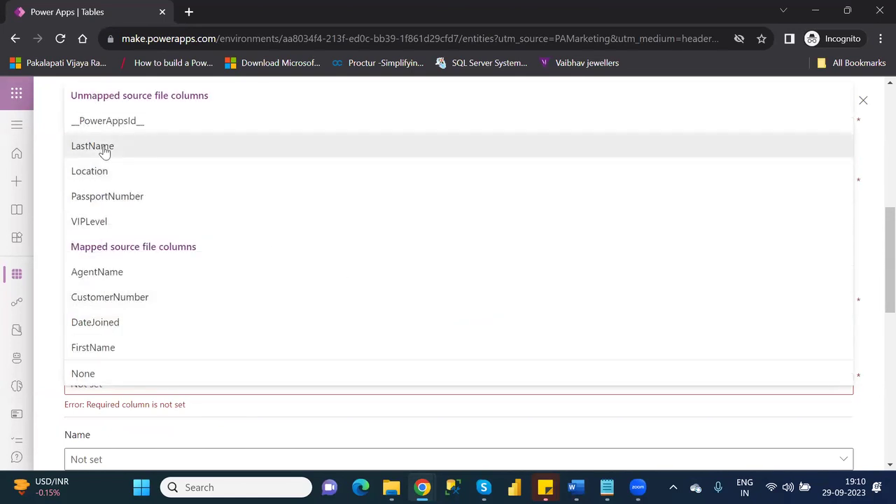
{"action": "left_click", "coordinate": [104, 148]}
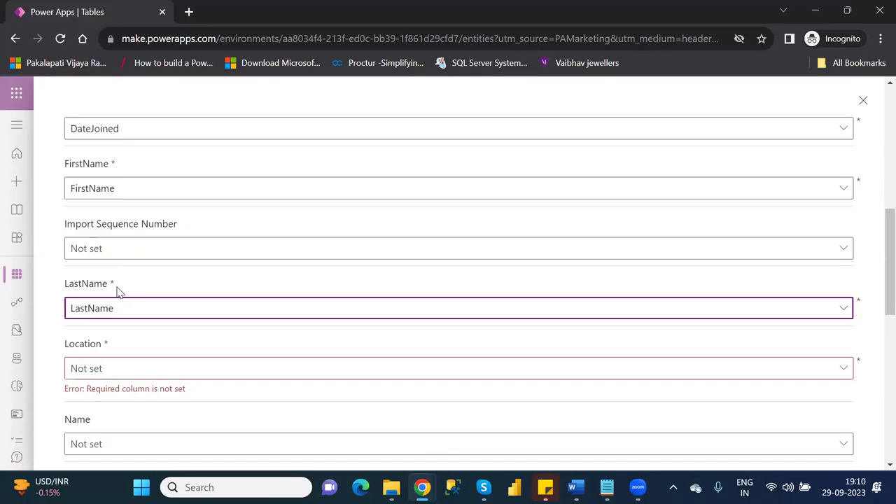
Map the Location and PassportNumber table columns to their identically named source columns.
{"action": "left_click", "coordinate": [629, 371]}
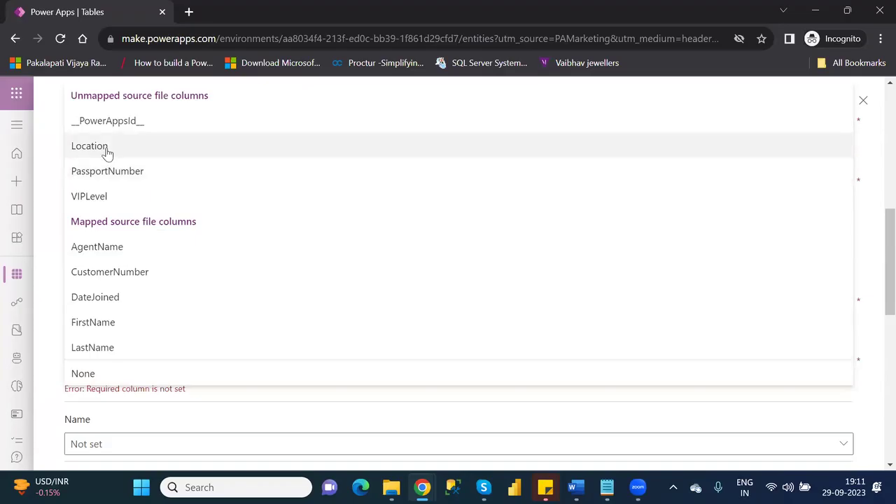
{"action": "left_click", "coordinate": [107, 152]}
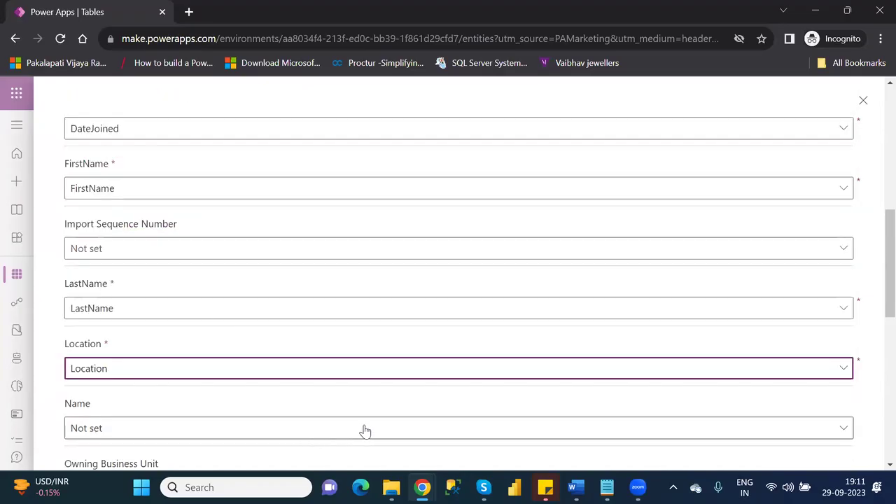
{"action": "scroll", "coordinate": [875, 320], "scroll_direction": "down", "scroll_amount": 2}
{"action": "scroll", "coordinate": [876, 350], "scroll_direction": "down", "scroll_amount": 1}
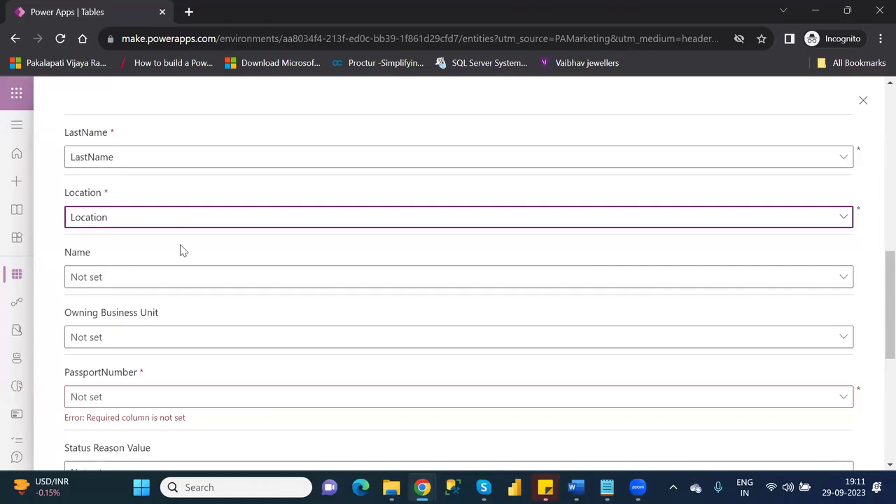
{"action": "left_click", "coordinate": [843, 399]}
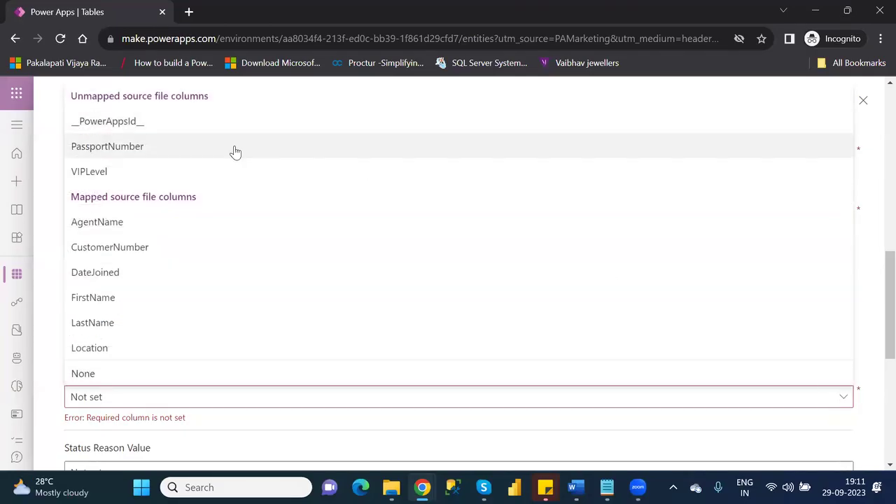
{"action": "left_click", "coordinate": [231, 149]}
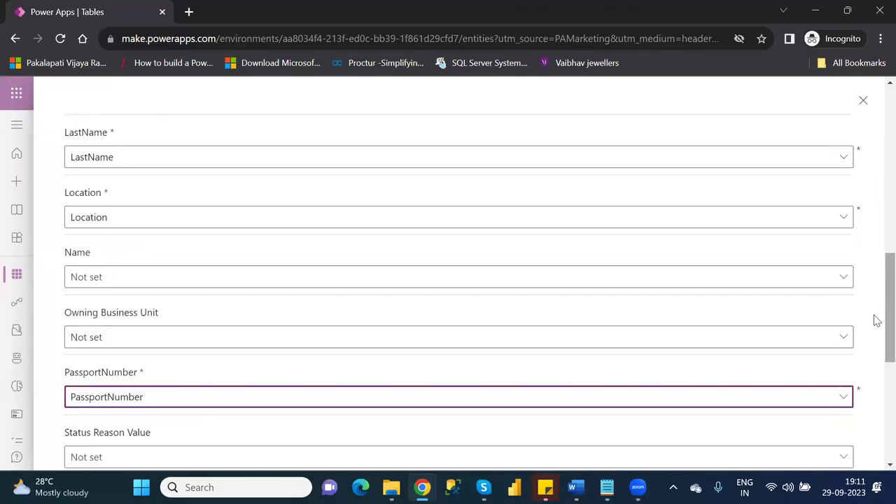
Map the required VIPLevel table column to the source column VIPLevel.
{"action": "scroll", "coordinate": [875, 350], "scroll_direction": "down", "scroll_amount": 4}
{"action": "scroll", "coordinate": [876, 399], "scroll_direction": "down", "scroll_amount": 2}
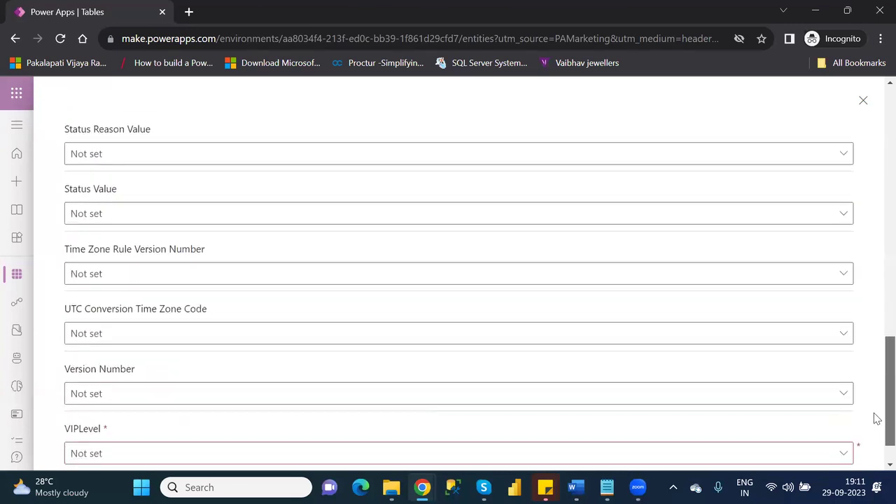
{"action": "left_click", "coordinate": [818, 404]}
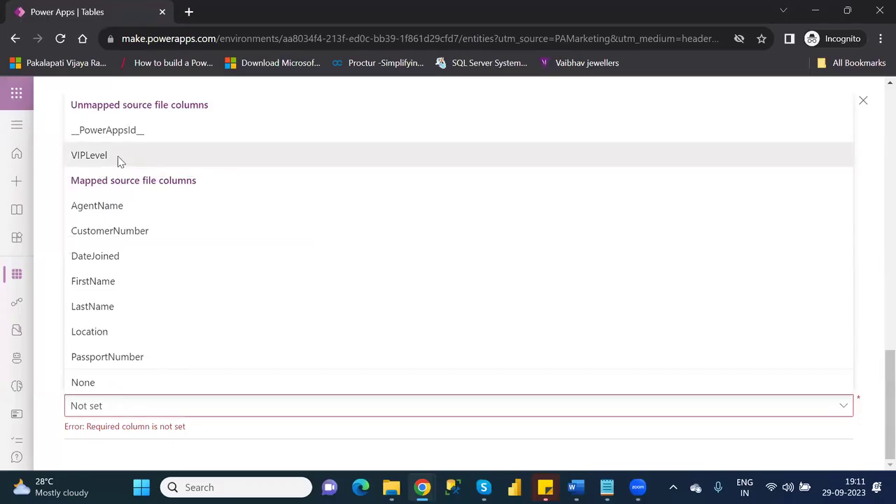
{"action": "left_click", "coordinate": [117, 161]}
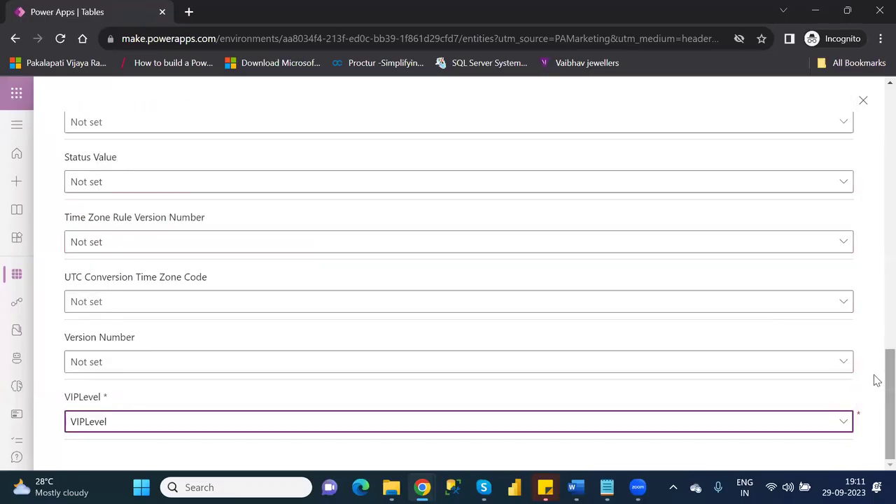
Save the column mapping changes and import the Customers.xlsx data into the Customer table.
{"action": "scroll", "coordinate": [876, 315], "scroll_direction": "up", "scroll_amount": 10}
{"action": "scroll", "coordinate": [876, 140], "scroll_direction": "up", "scroll_amount": 5}
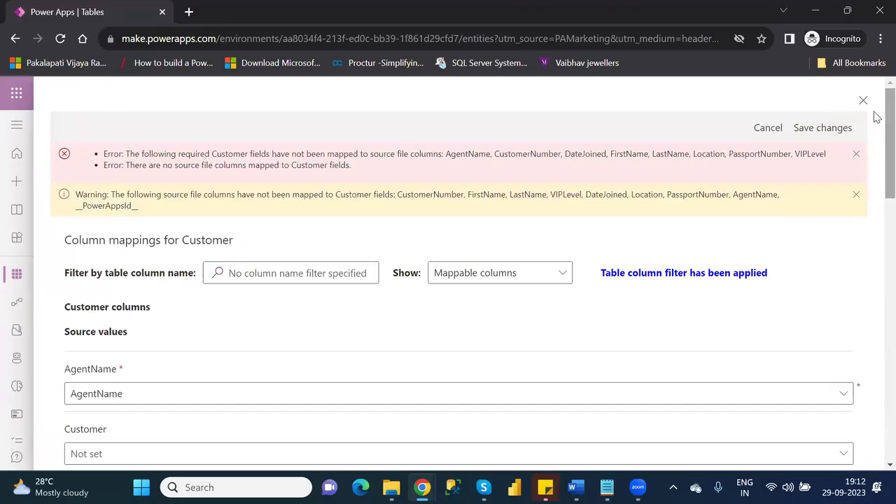
{"action": "left_click", "coordinate": [812, 133]}
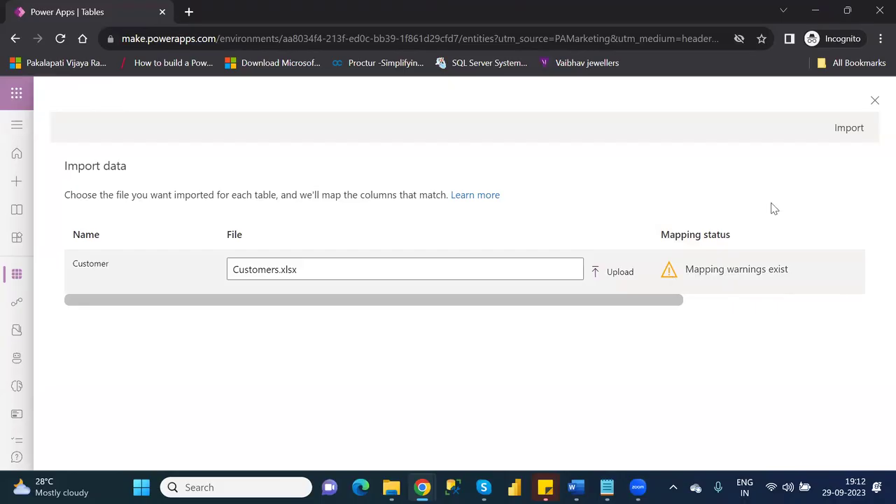
{"action": "left_click", "coordinate": [842, 131]}
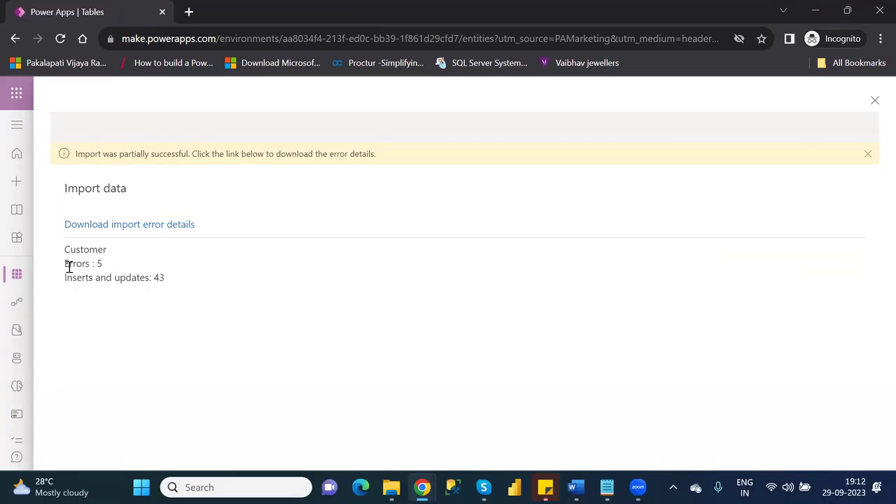
Switch to File Explorer and open the Customers workbook from the personal OneDrive folder in Excel.
{"action": "mouse_move", "coordinate": [392, 488]}
{"action": "left_click", "coordinate": [350, 425]}
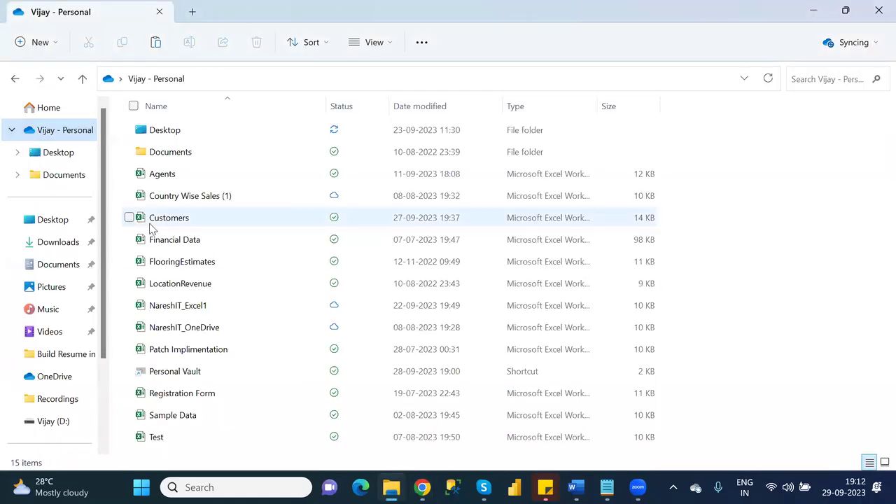
{"action": "double_click", "coordinate": [151, 223]}
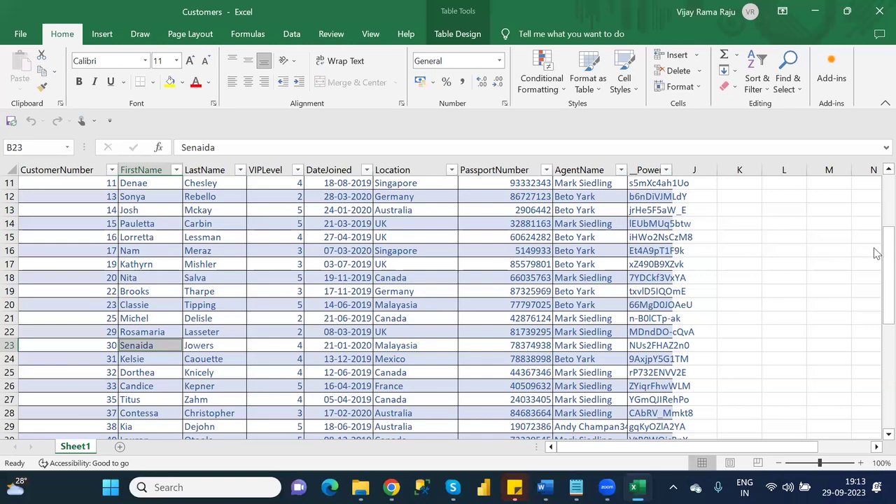
Shorten the overlong customer number in cell A43, near the end of the table, to six digits.
{"action": "left_click", "coordinate": [875, 276]}
{"action": "left_click_drag", "start_coordinate": [876, 277], "coordinate": [878, 398]}
{"action": "left_click", "coordinate": [89, 345]}
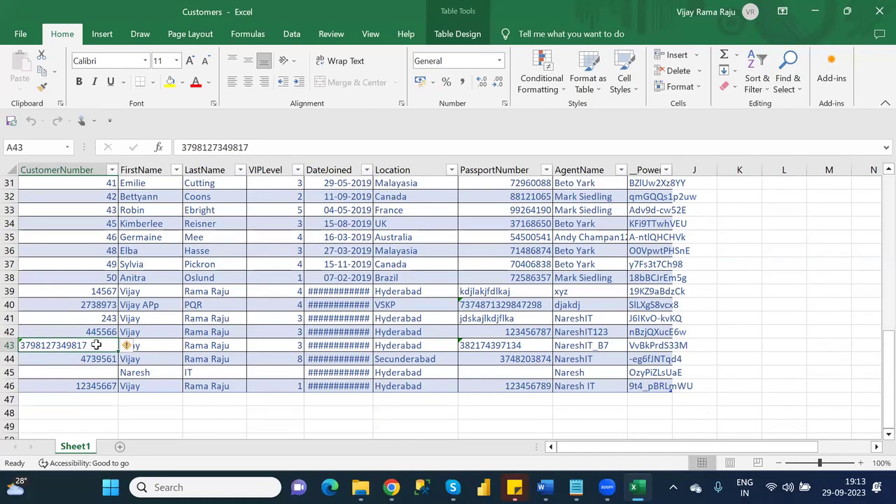
{"action": "double_click", "coordinate": [96, 345]}
{"action": "key", "text": "BackSpace"}
{"action": "key", "text": "BackSpace"}
{"action": "key", "text": "BackSpace"}
{"action": "key", "text": "BackSpace"}
{"action": "key", "text": "BackSpace"}
{"action": "key", "text": "BackSpace"}
{"action": "key", "text": "BackSpace"}
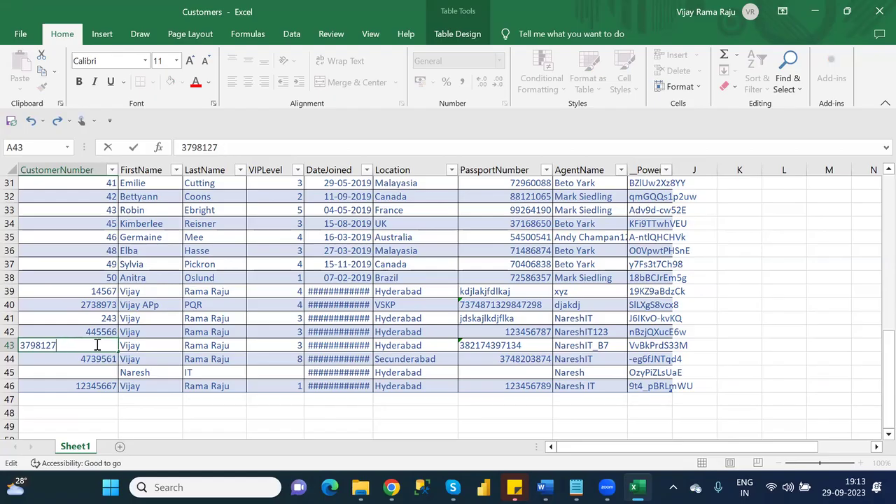
{"action": "key", "text": "Return"}
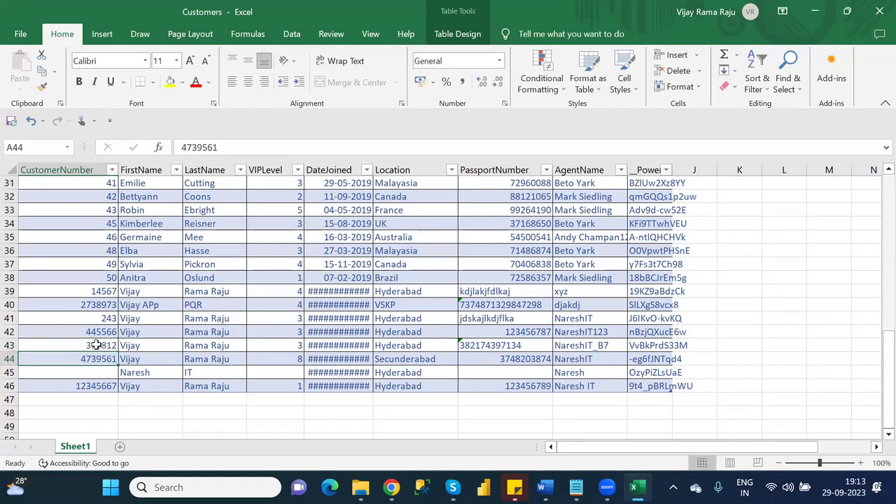
Enter a four-digit customer number in the blank cell A45.
{"action": "left_click", "coordinate": [103, 377]}
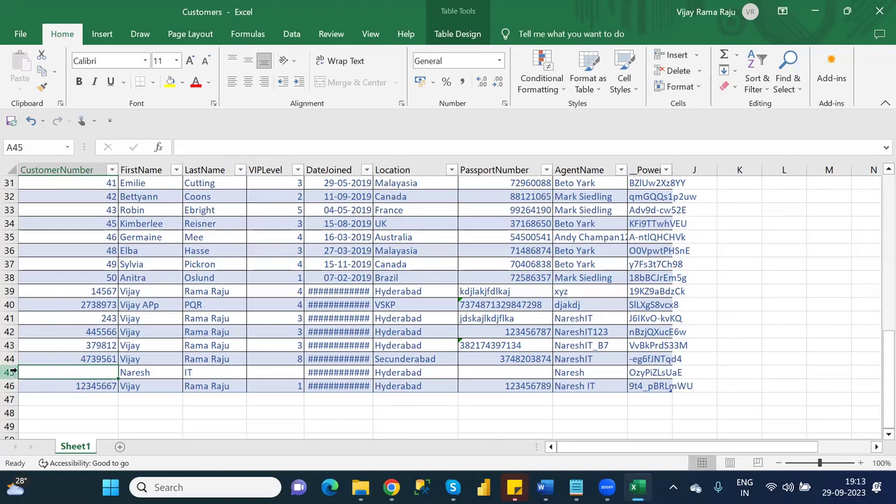
{"action": "type", "text": "1234"}
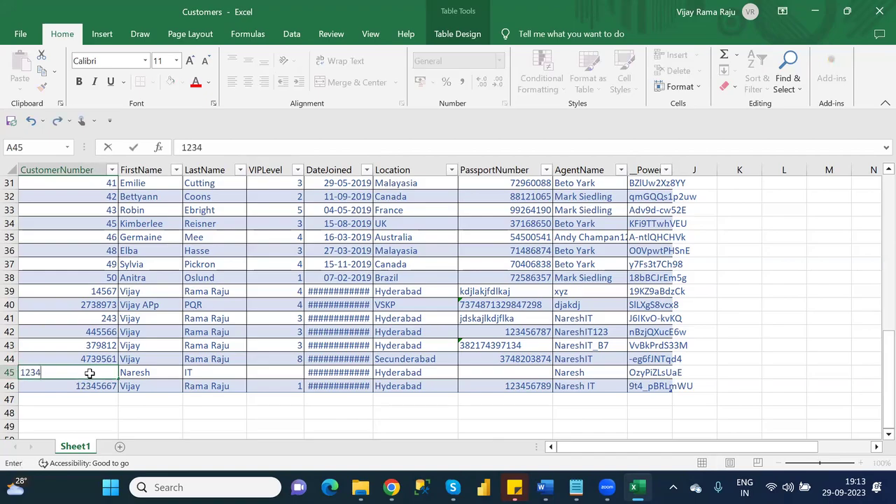
{"action": "key", "text": "Return"}
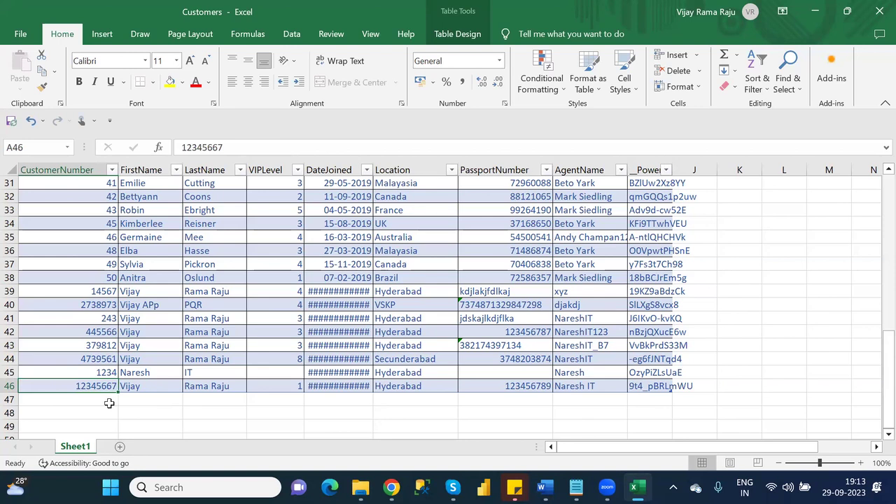
Save the edited Customers workbook and close it.
{"action": "left_click", "coordinate": [125, 317]}
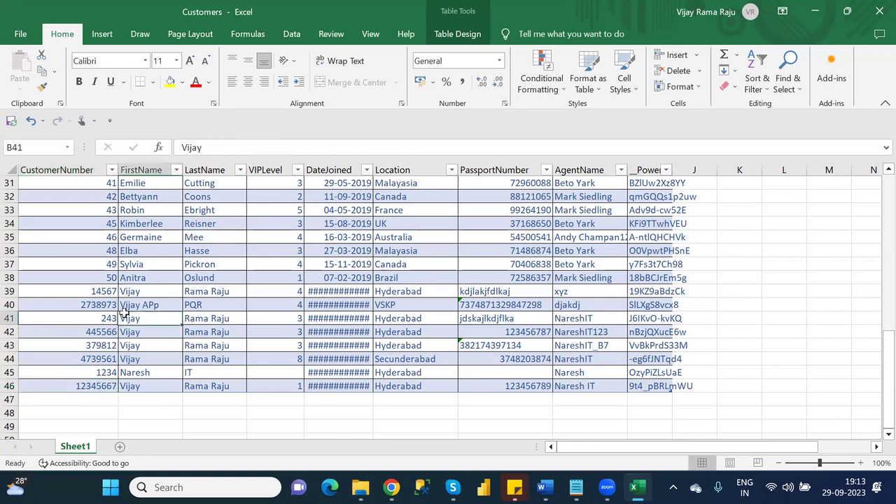
{"action": "key", "text": "ctrl+s"}
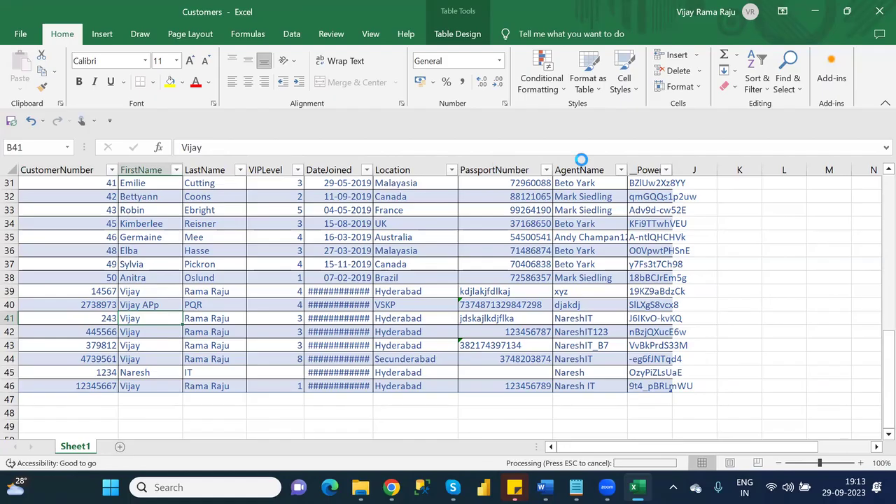
{"action": "left_click", "coordinate": [877, 15]}
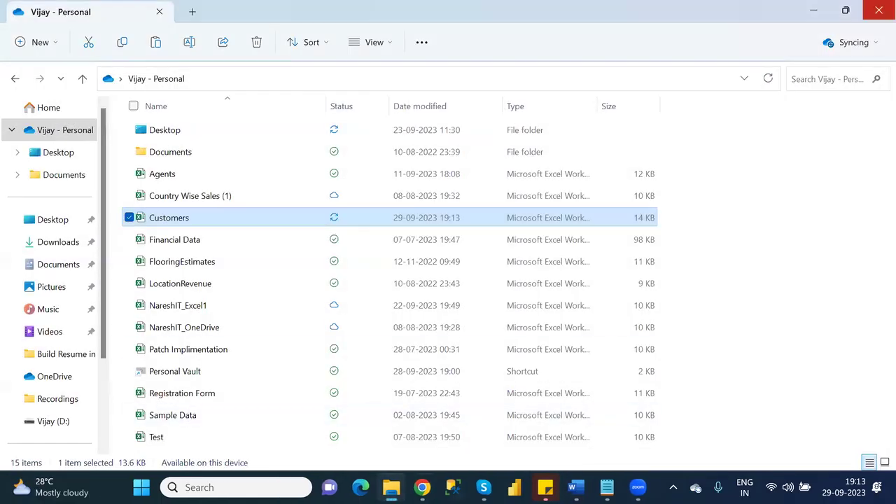
Switch to Power Apps and download the import error details as a ZIP archive into the Downloads folder.
{"action": "mouse_move", "coordinate": [423, 487]}
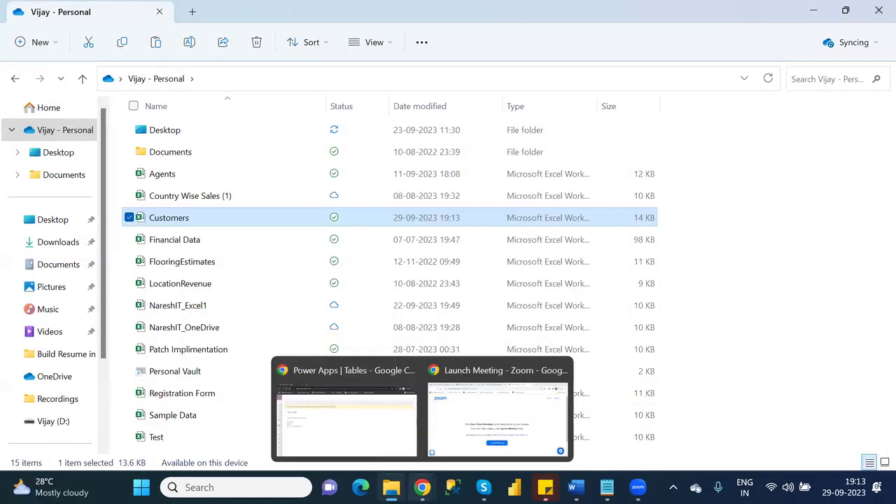
{"action": "left_click", "coordinate": [376, 447]}
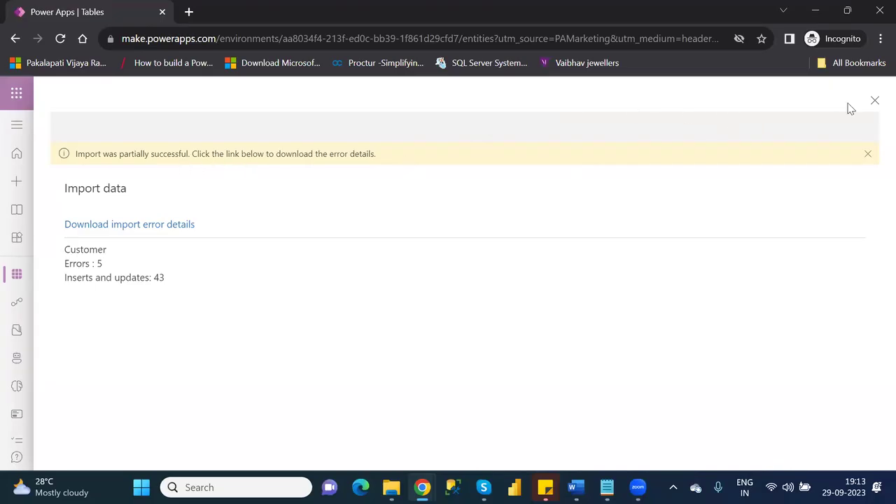
{"action": "left_click", "coordinate": [129, 224]}
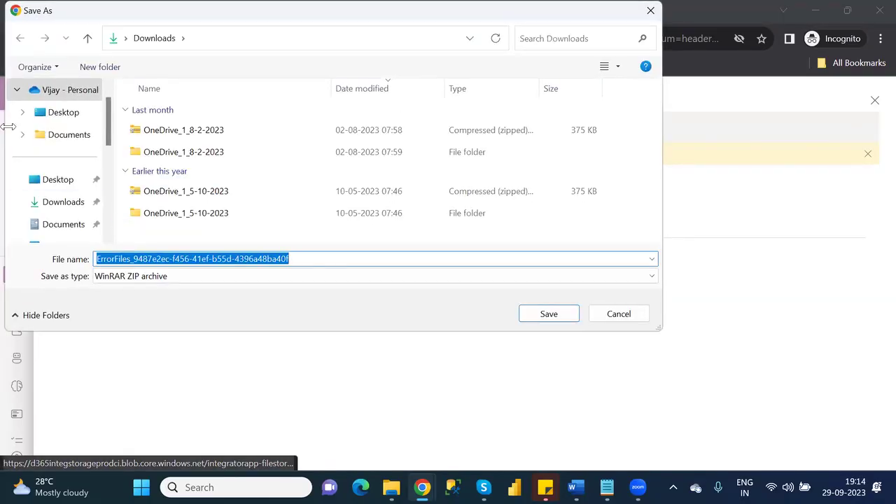
{"action": "left_click", "coordinate": [66, 211]}
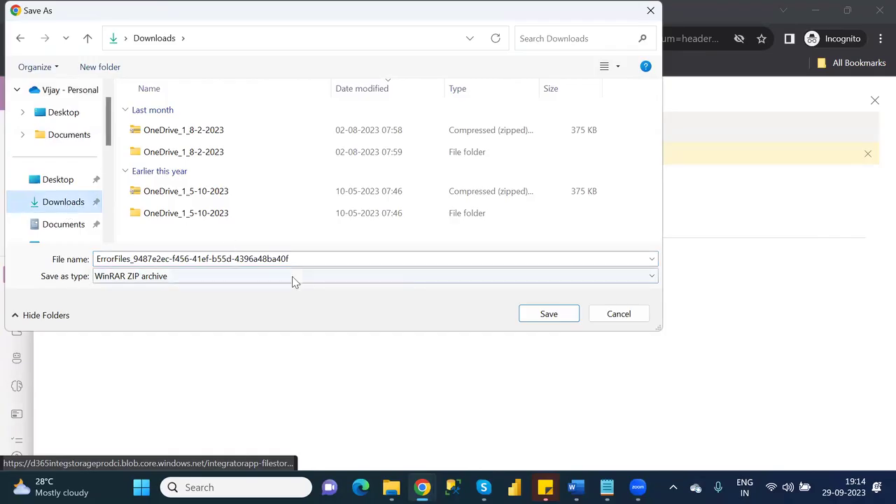
{"action": "left_click", "coordinate": [550, 316]}
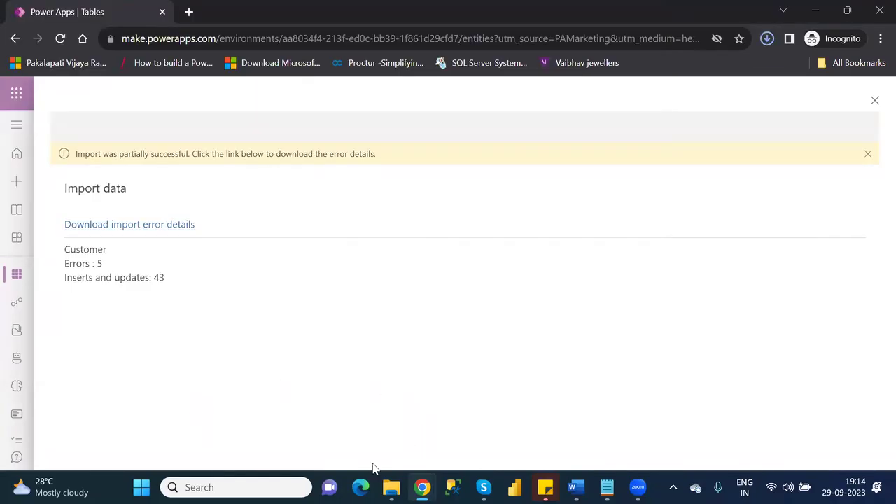
Switch to File Explorer and open the cr5c6_customers file inside the downloaded ErrorFiles archive in Excel.
{"action": "left_click", "coordinate": [392, 489]}
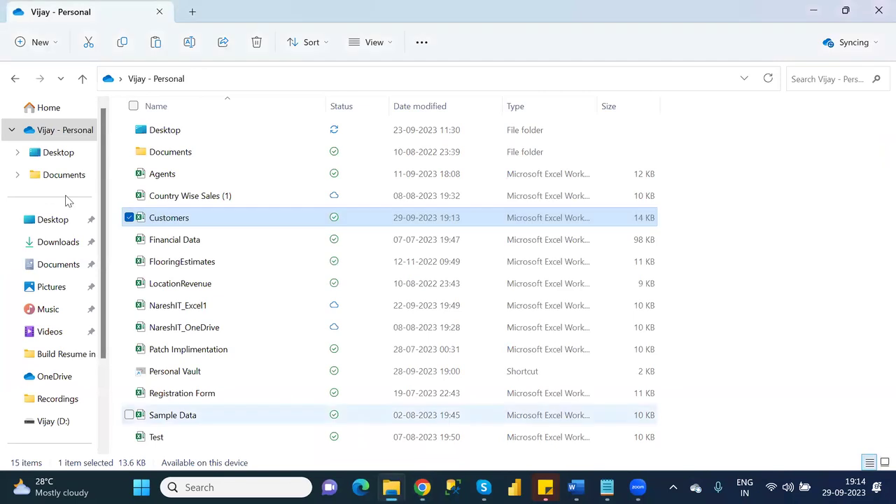
{"action": "left_click", "coordinate": [74, 250]}
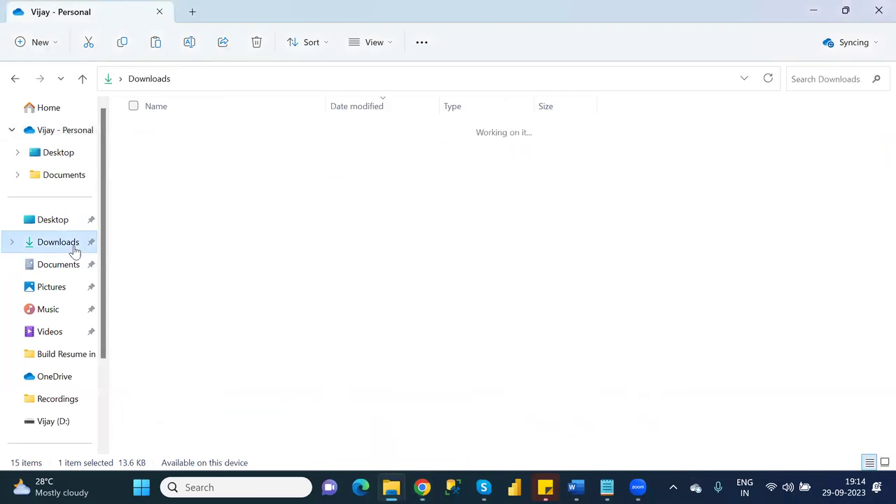
{"action": "left_click", "coordinate": [214, 154]}
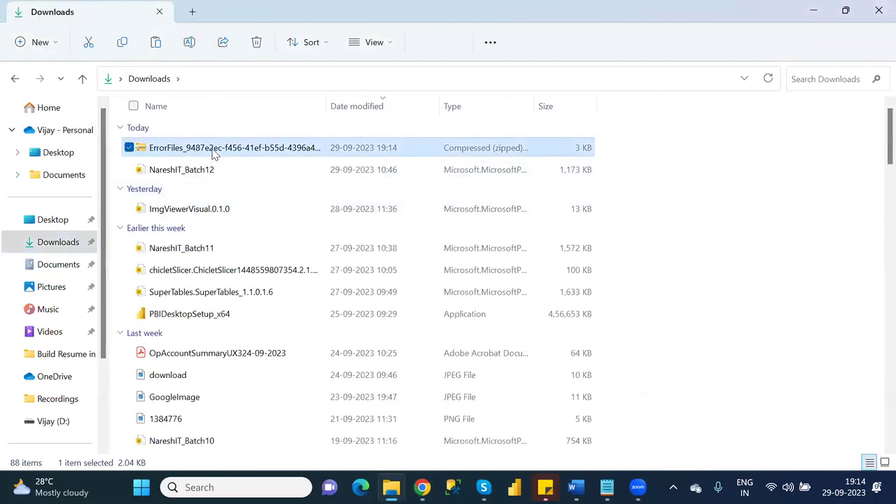
{"action": "double_click", "coordinate": [213, 154]}
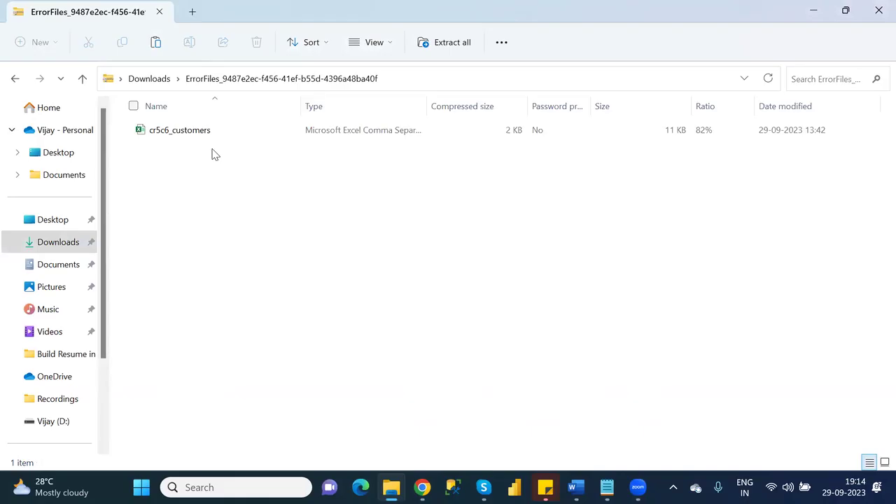
{"action": "left_click", "coordinate": [193, 133]}
{"action": "double_click", "coordinate": [192, 132]}
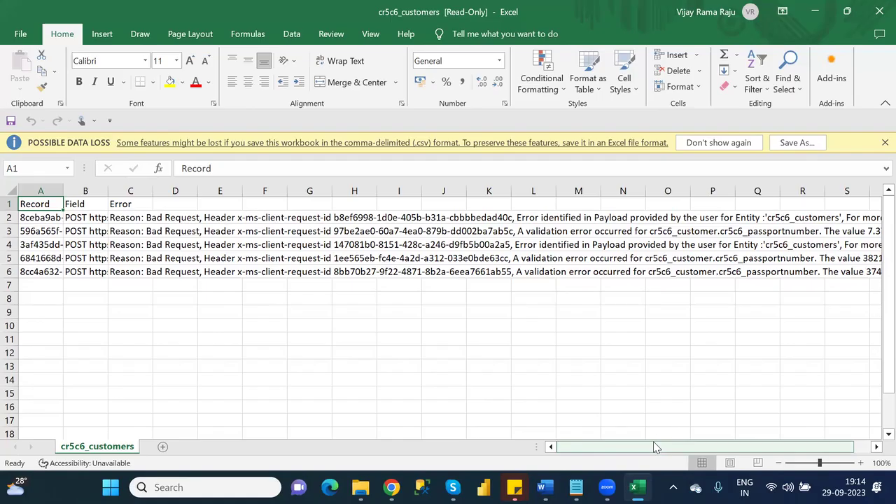
Examine the passport number validation errors in the Error column, and close the error file and its folder window.
{"action": "left_click_drag", "start_coordinate": [657, 447], "coordinate": [731, 454]}
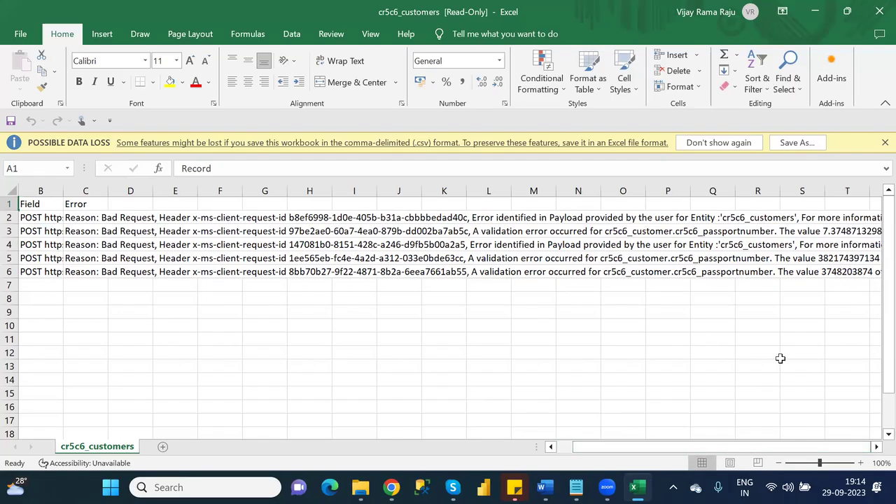
{"action": "left_click", "coordinate": [836, 261]}
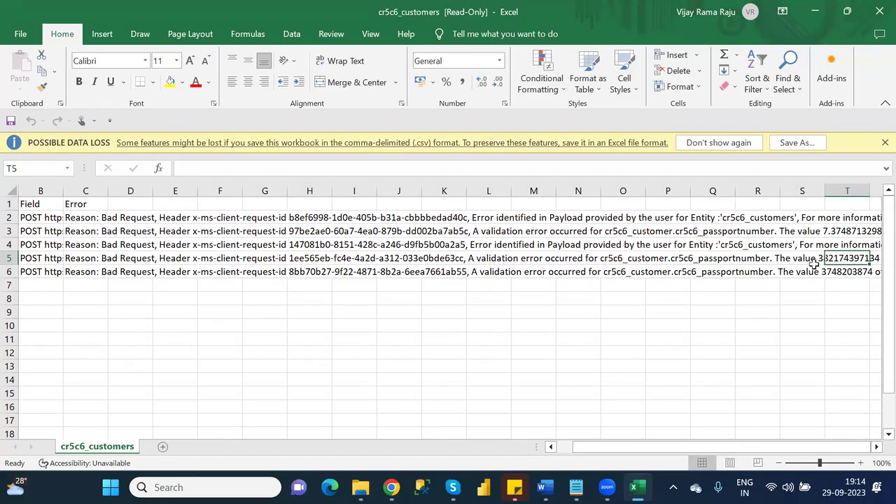
{"action": "left_click", "coordinate": [877, 12]}
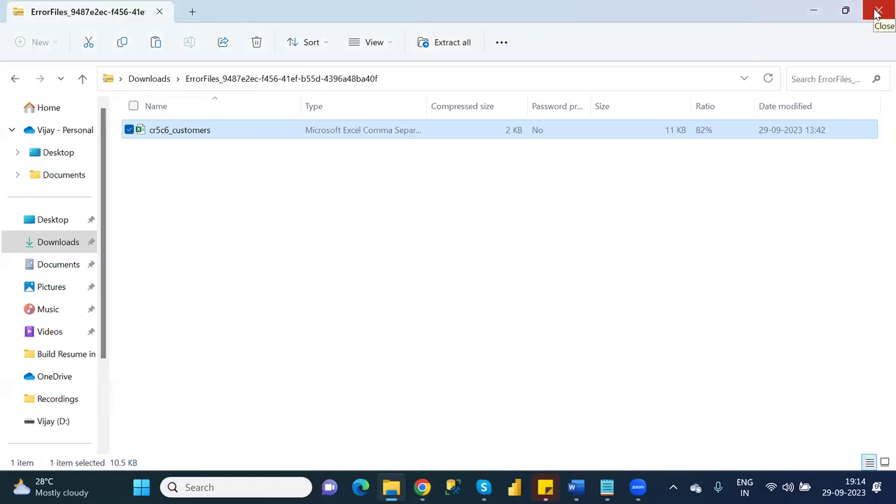
{"action": "left_click", "coordinate": [878, 12]}
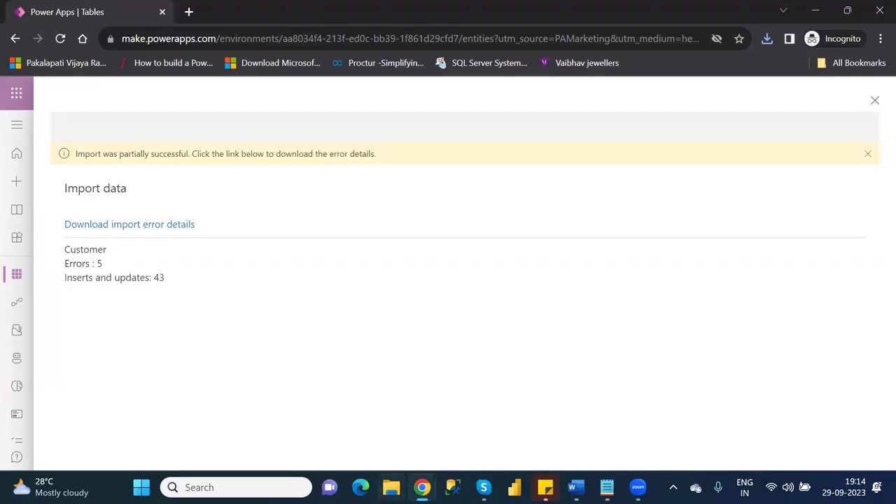
Permanently delete the ErrorFiles archive from the Downloads folder in File Explorer.
{"action": "left_click", "coordinate": [392, 488]}
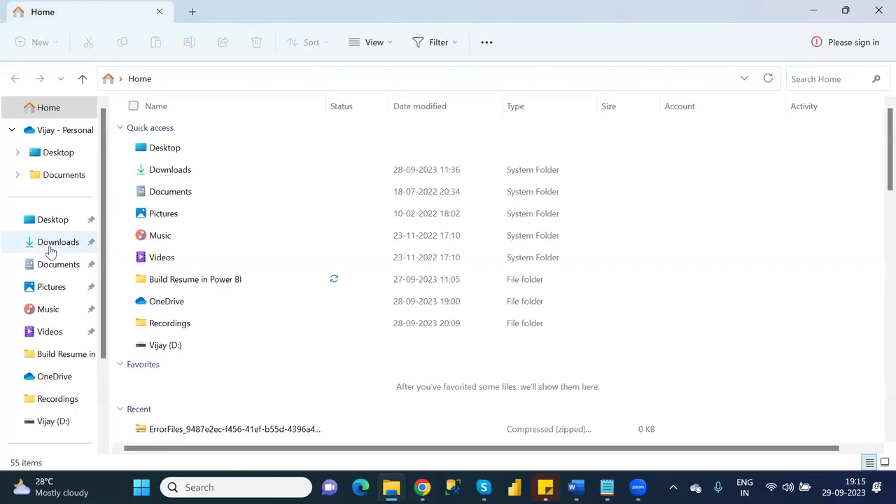
{"action": "left_click", "coordinate": [47, 245]}
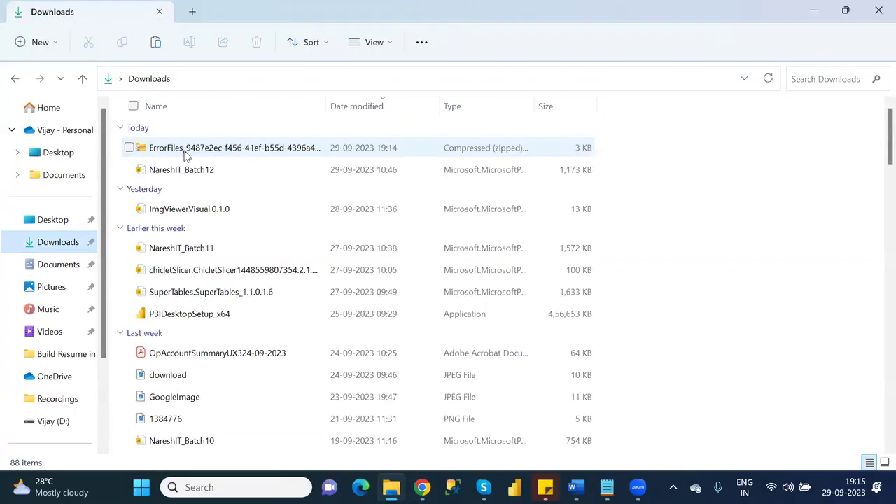
{"action": "left_click", "coordinate": [186, 155]}
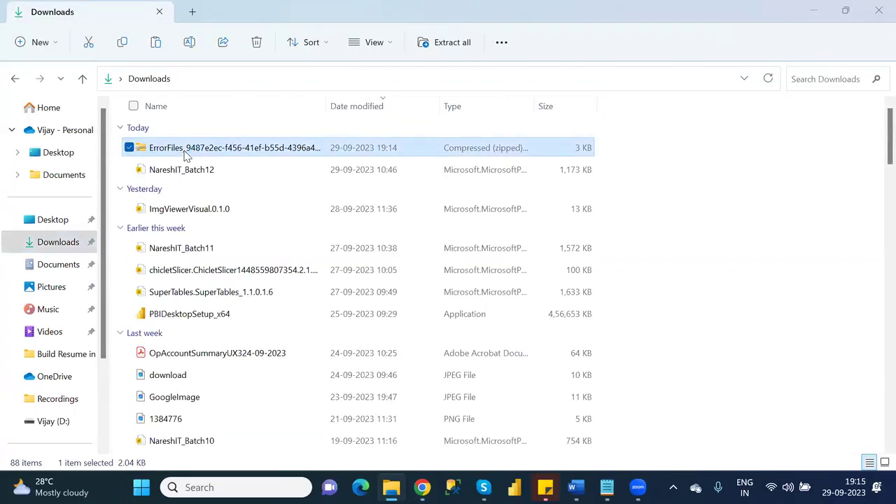
{"action": "key", "text": "shift+Delete"}
{"action": "key", "text": "Return"}
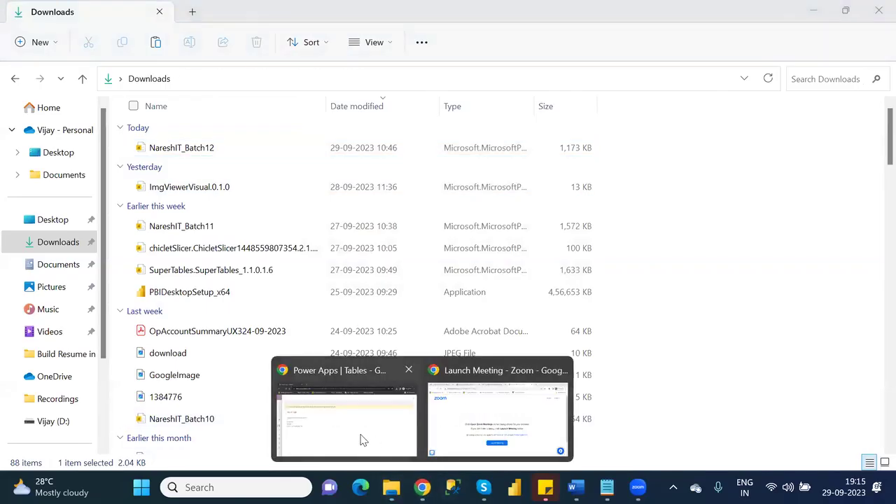
Return to Power Apps, close the import results and reload the Tables page.
{"action": "left_click", "coordinate": [362, 439]}
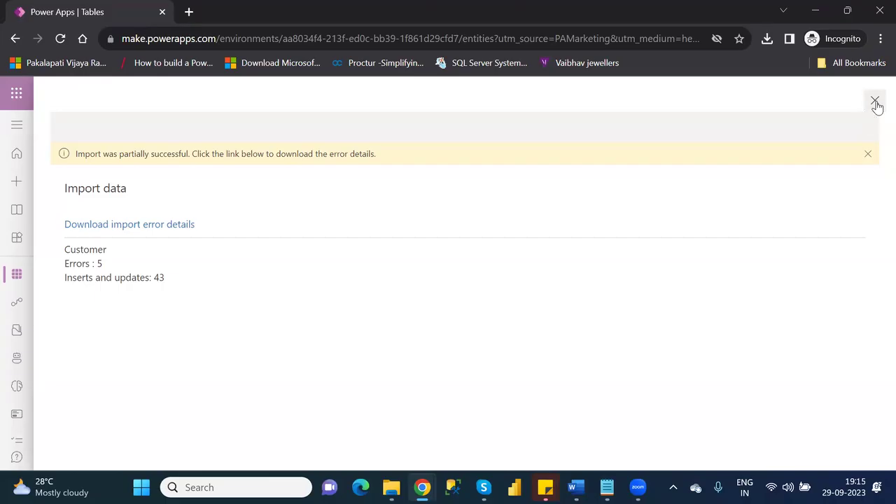
{"action": "left_click", "coordinate": [876, 103]}
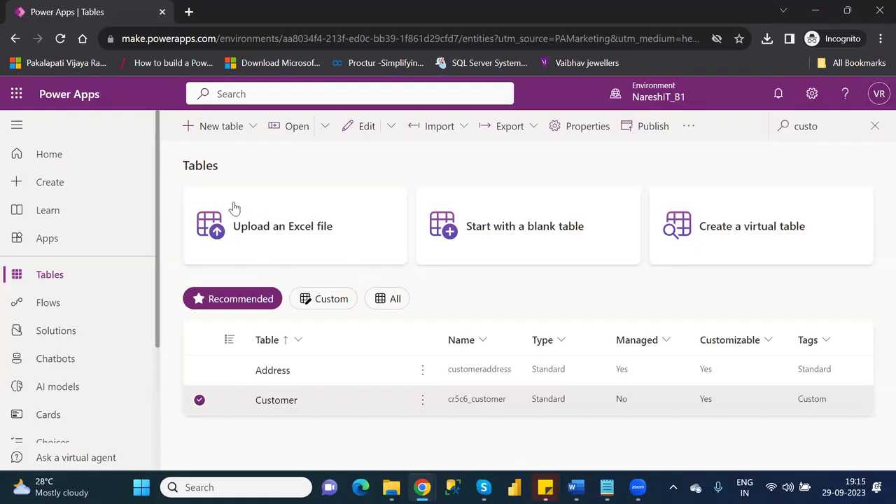
{"action": "left_click", "coordinate": [61, 40]}
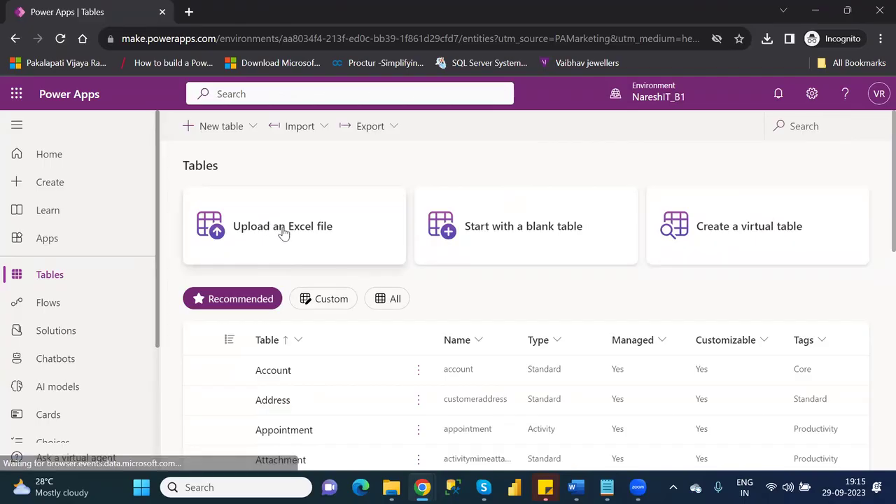
Start a new table from an Excel file by uploading the Customers workbook from the personal OneDrive folder.
{"action": "left_click", "coordinate": [245, 235]}
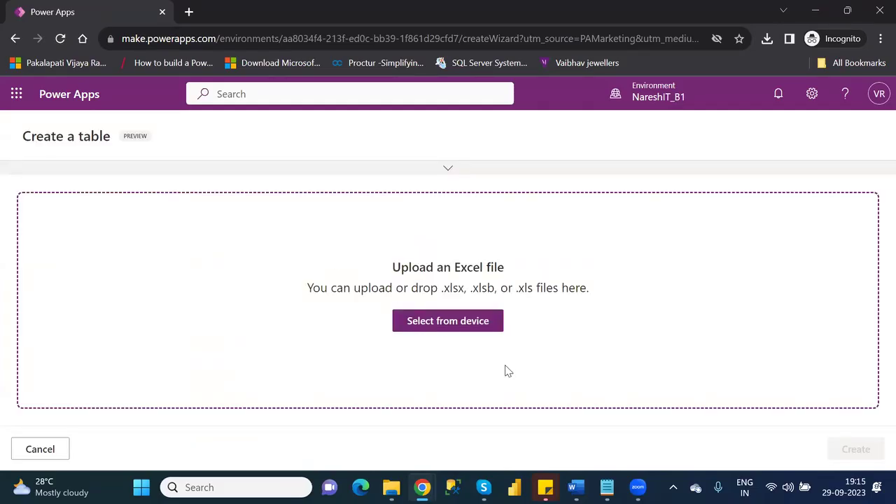
{"action": "left_click", "coordinate": [447, 323]}
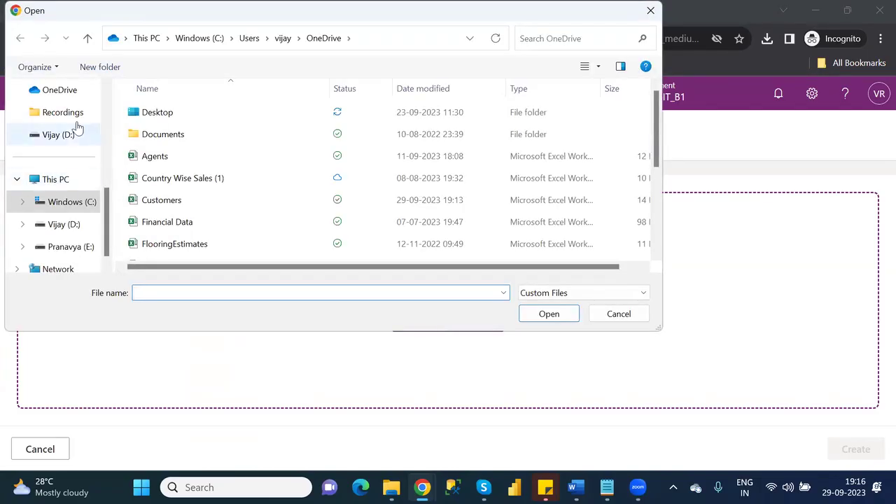
{"action": "left_click", "coordinate": [104, 105]}
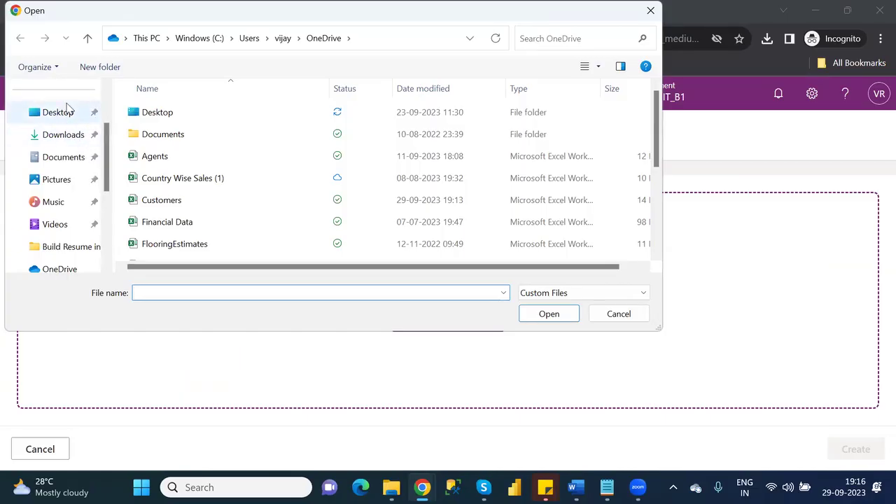
{"action": "left_click", "coordinate": [104, 98]}
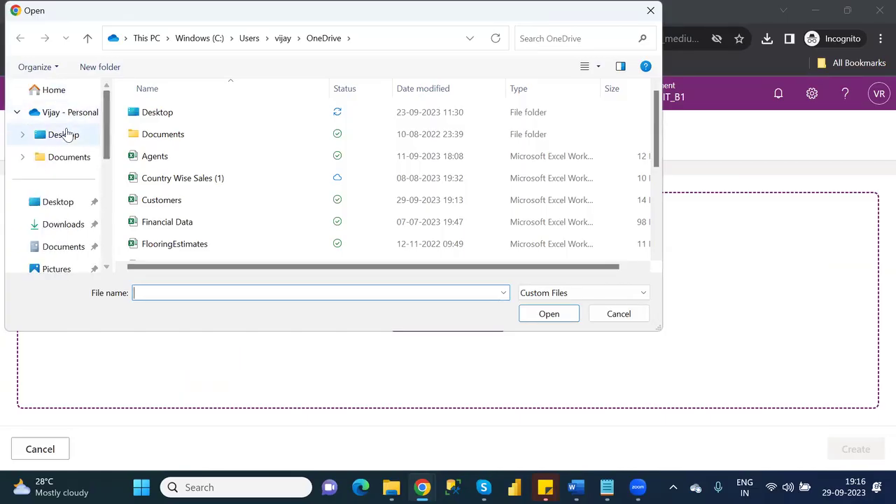
{"action": "left_click", "coordinate": [77, 115]}
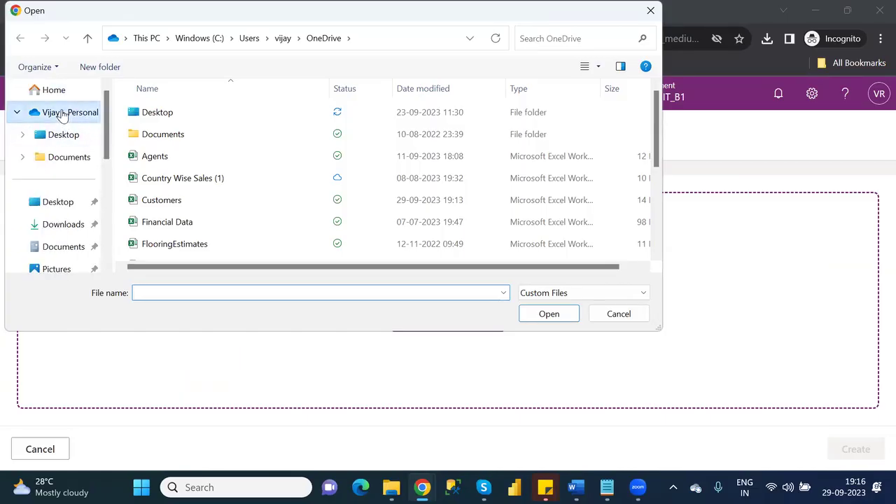
{"action": "double_click", "coordinate": [171, 203]}
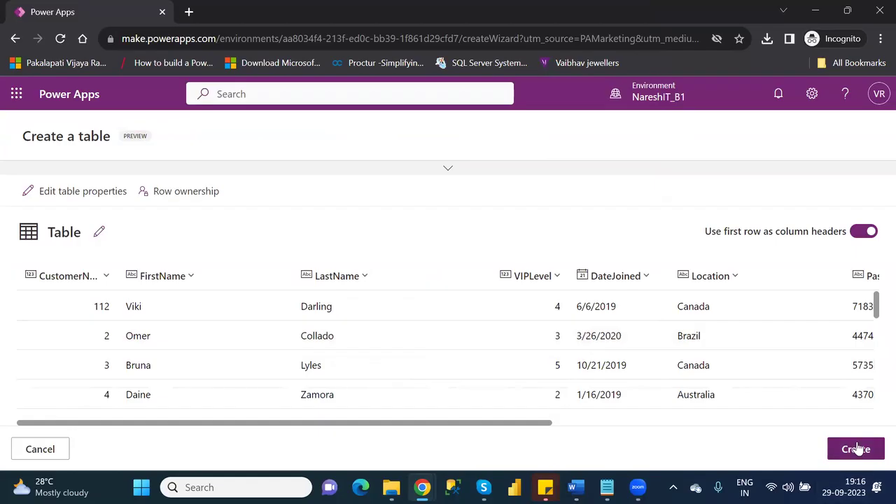
Set the uploaded table's display name to Customer1, save its properties and create the table.
{"action": "left_click", "coordinate": [158, 276]}
{"action": "left_click", "coordinate": [97, 236]}
{"action": "left_click", "coordinate": [97, 235]}
{"action": "left_click", "coordinate": [157, 195]}
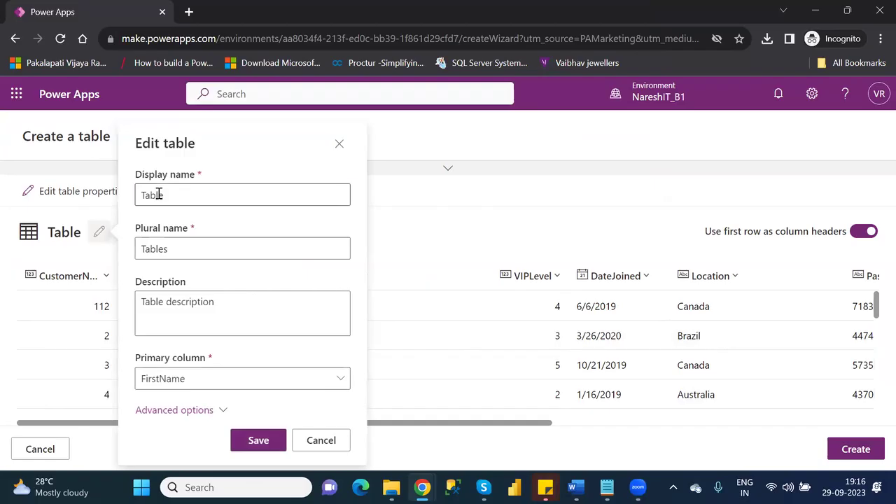
{"action": "double_click", "coordinate": [159, 195]}
{"action": "type", "text": "Custo"}
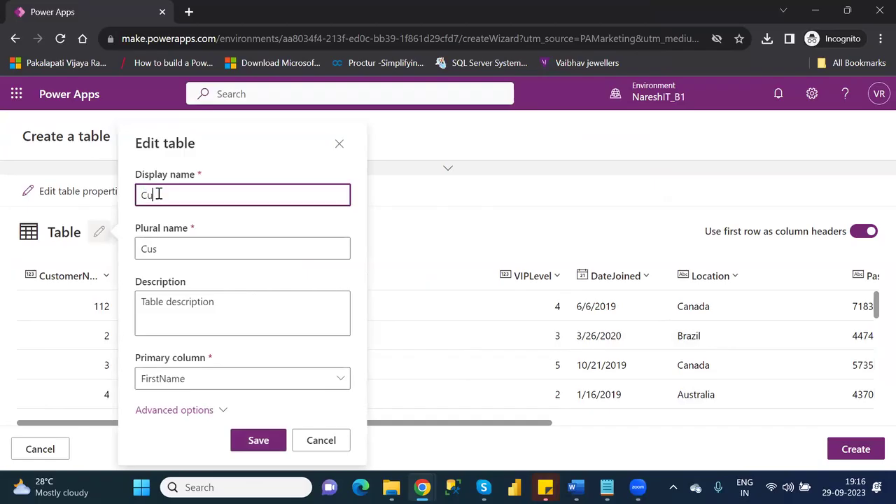
{"action": "type", "text": "mers"}
{"action": "key", "text": "BackSpace"}
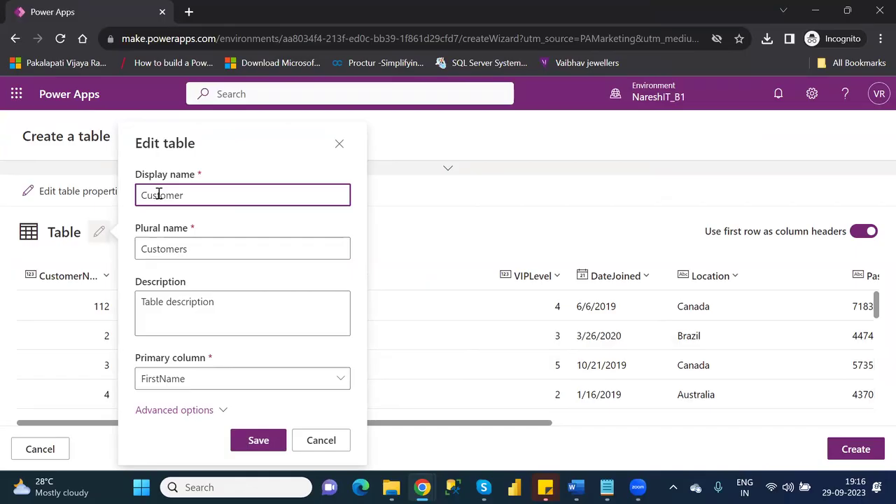
{"action": "type", "text": "1"}
{"action": "left_click", "coordinate": [264, 439]}
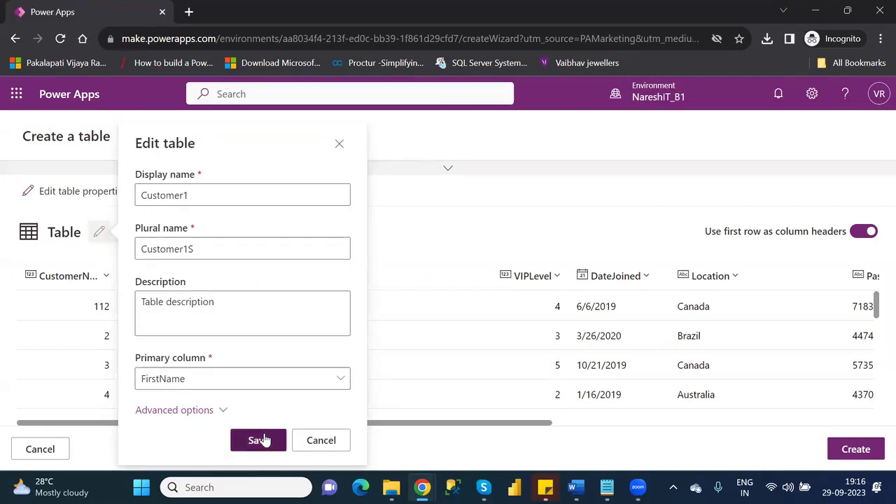
{"action": "left_click", "coordinate": [862, 449]}
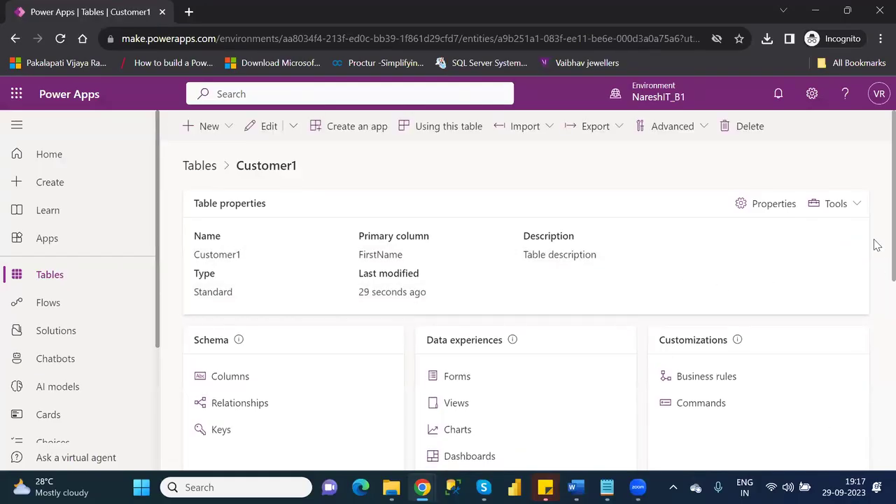
Look over the Customer1 table's page and its imported rows, and return to the list of tables.
{"action": "scroll", "coordinate": [875, 322], "scroll_direction": "down", "scroll_amount": 4}
{"action": "scroll", "coordinate": [875, 363], "scroll_direction": "down", "scroll_amount": 5}
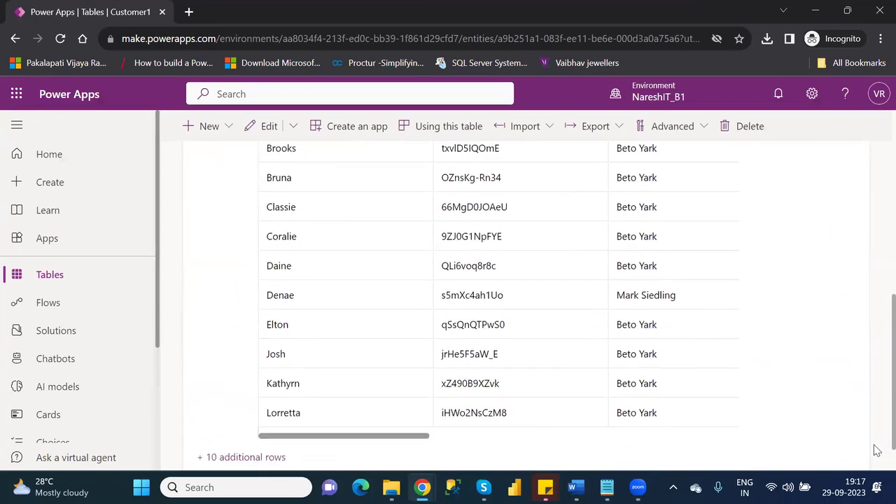
{"action": "scroll", "coordinate": [875, 390], "scroll_direction": "up", "scroll_amount": 5}
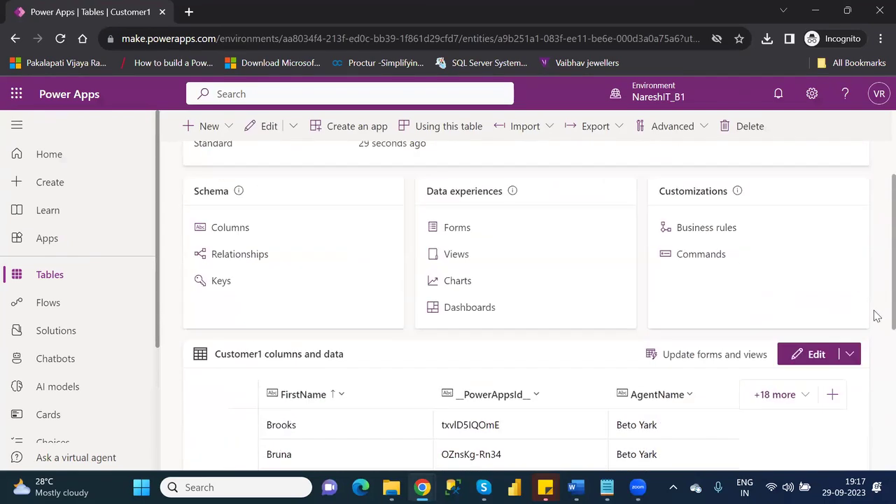
{"action": "left_click", "coordinate": [42, 279]}
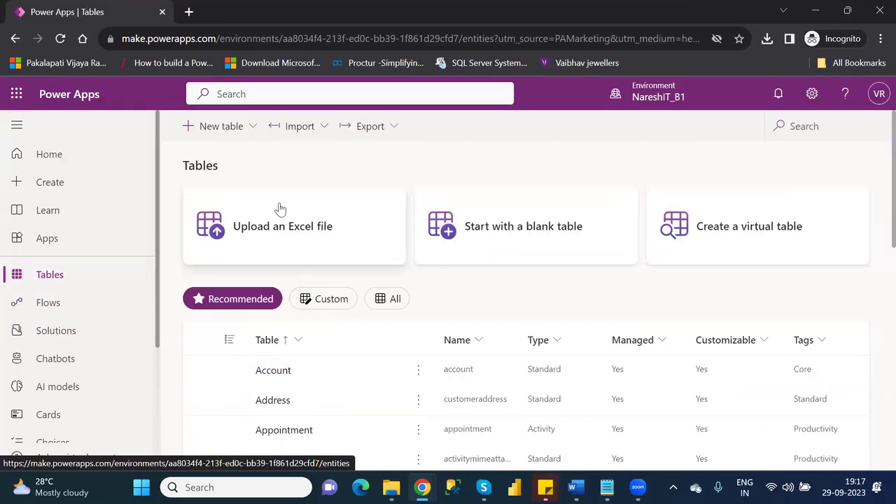
{"action": "left_click", "coordinate": [326, 128]}
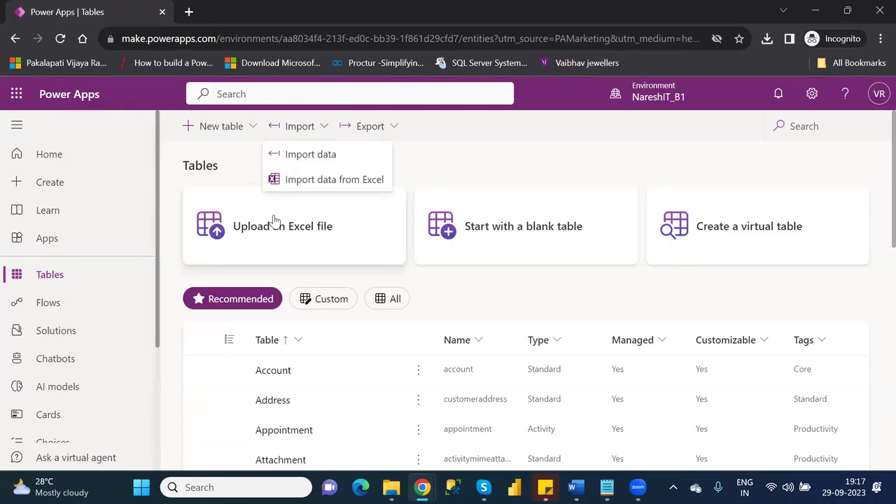
{"action": "left_click", "coordinate": [472, 159]}
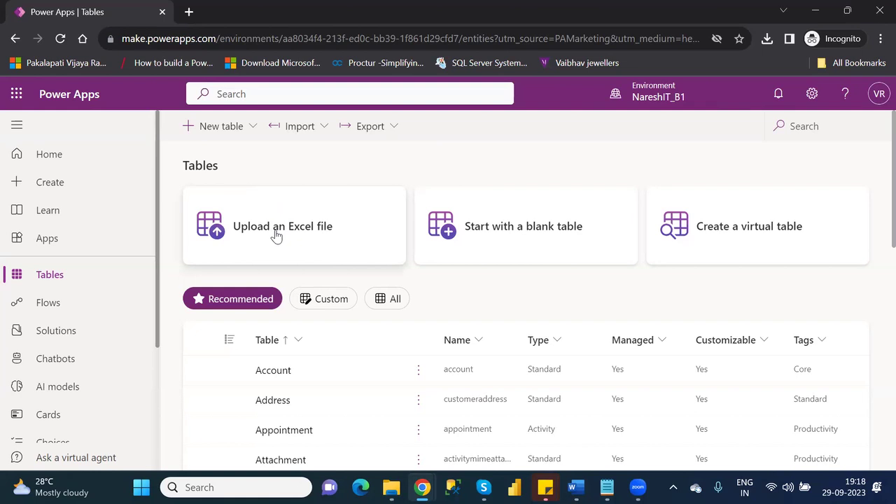
{"action": "left_click", "coordinate": [324, 132]}
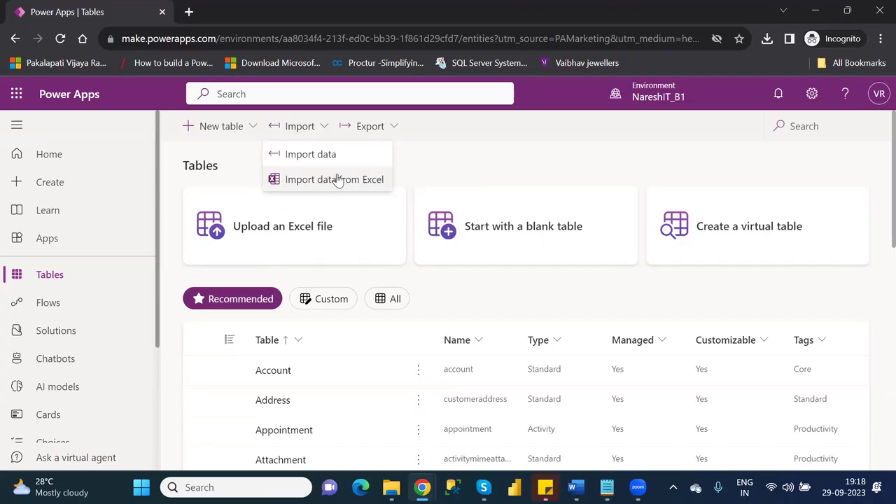
{"action": "left_click", "coordinate": [492, 173]}
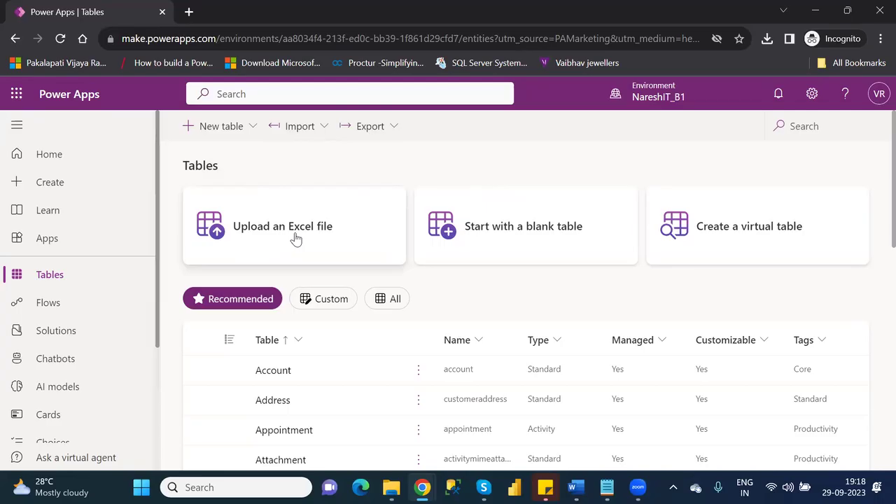
{"action": "left_click", "coordinate": [319, 131]}
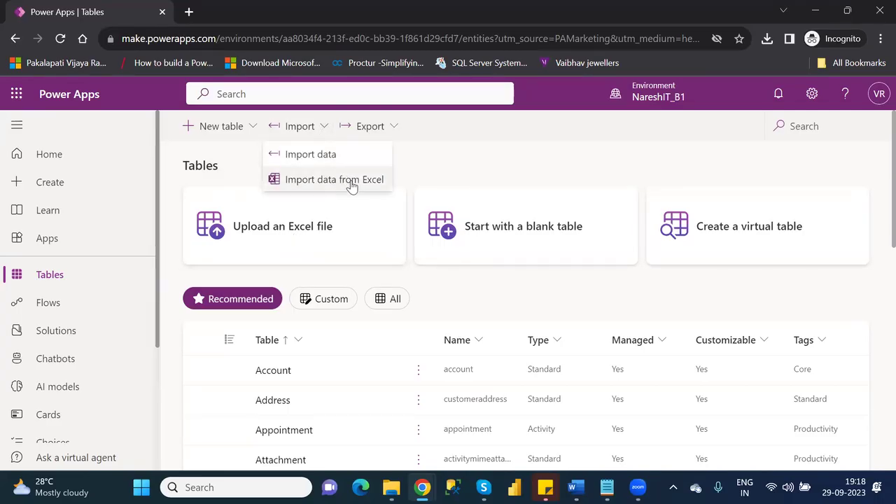
{"action": "left_click", "coordinate": [454, 171]}
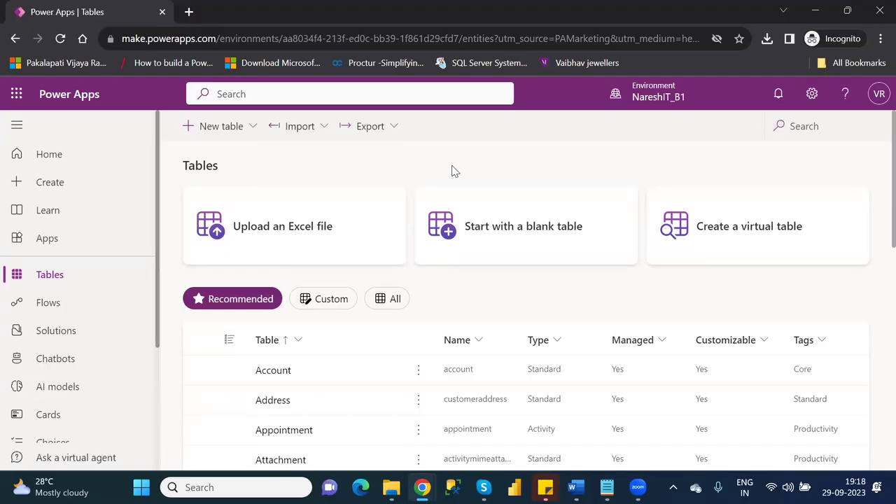
Search the tables for "custo" and delete the Customer table, confirming the deletion.
{"action": "left_click", "coordinate": [803, 123]}
{"action": "type", "text": "custo"}
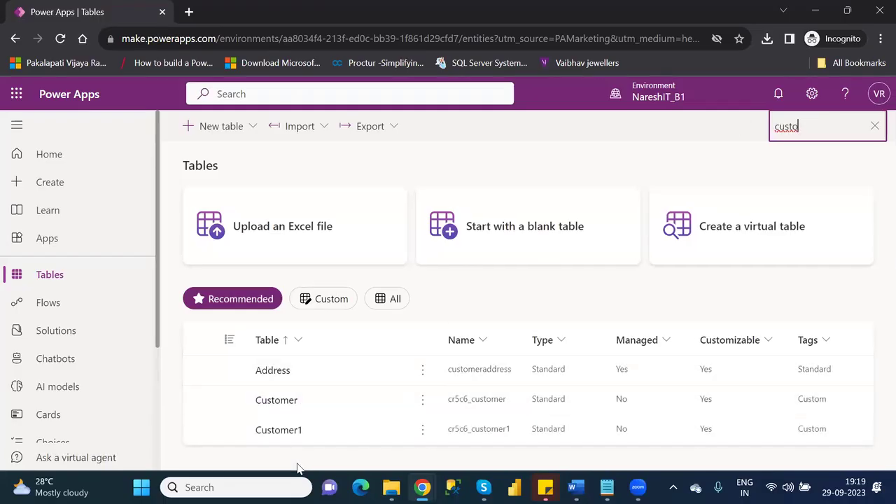
{"action": "left_click", "coordinate": [200, 400]}
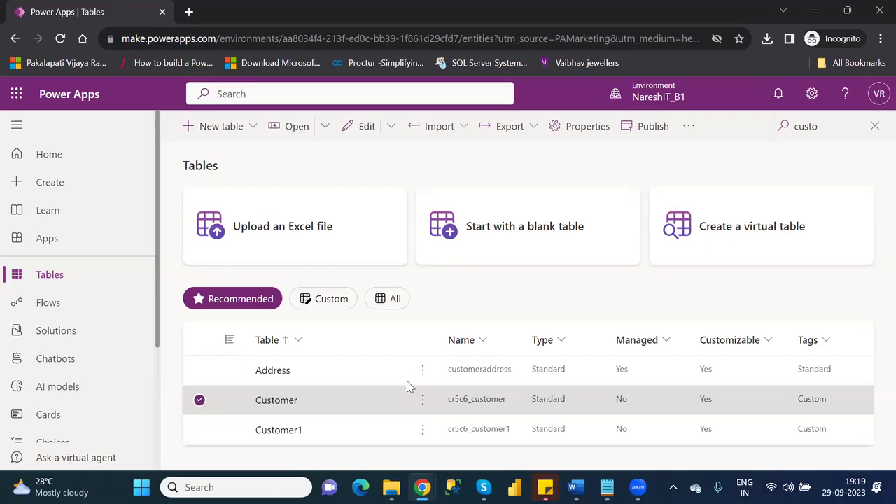
{"action": "left_click", "coordinate": [423, 402]}
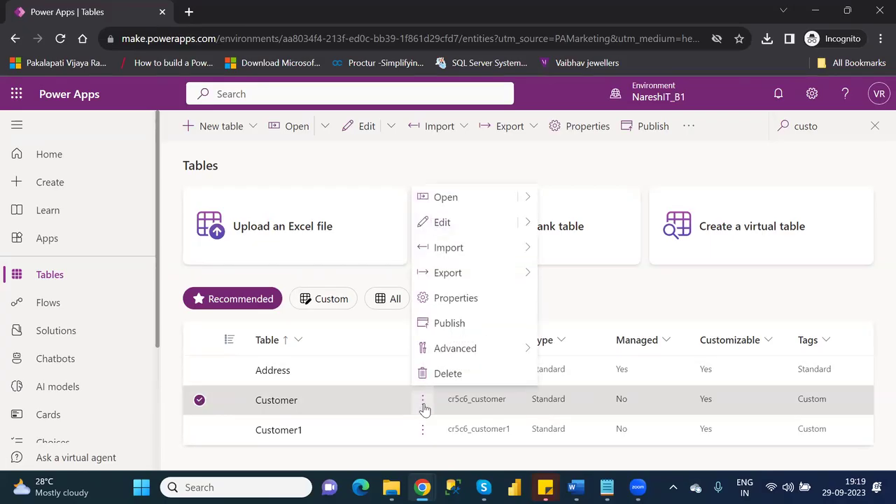
{"action": "left_click", "coordinate": [468, 376]}
{"action": "left_click", "coordinate": [462, 329]}
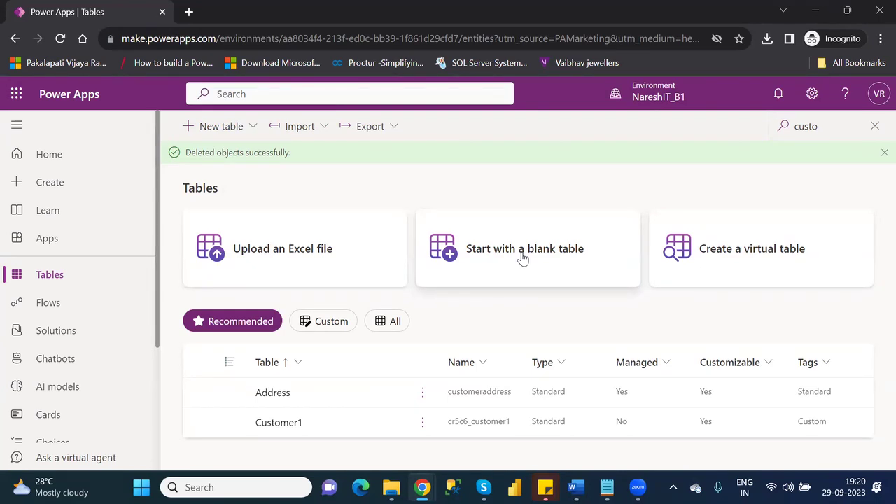
Start a new blank table and open its default column for editing.
{"action": "left_click", "coordinate": [571, 259]}
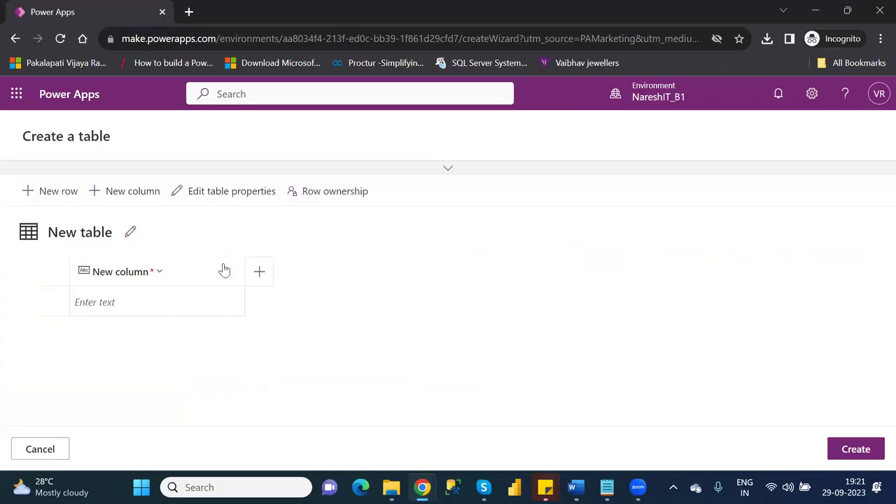
{"action": "left_click", "coordinate": [134, 276]}
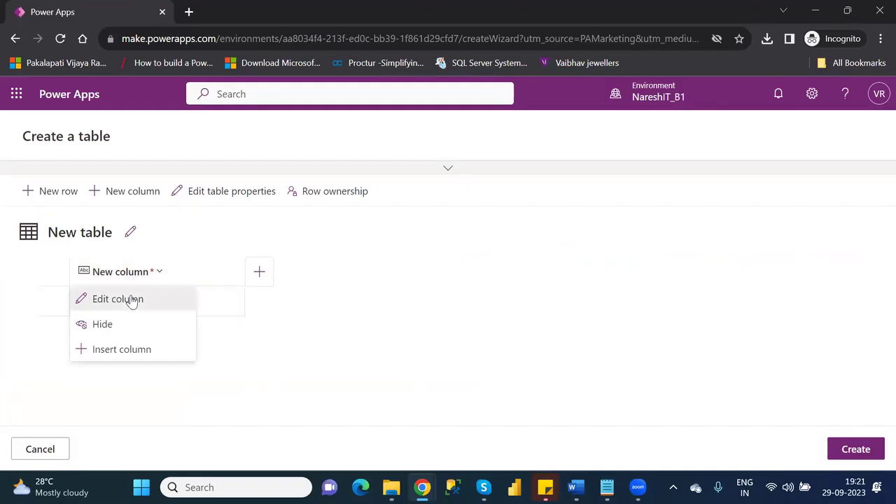
{"action": "left_click", "coordinate": [118, 300]}
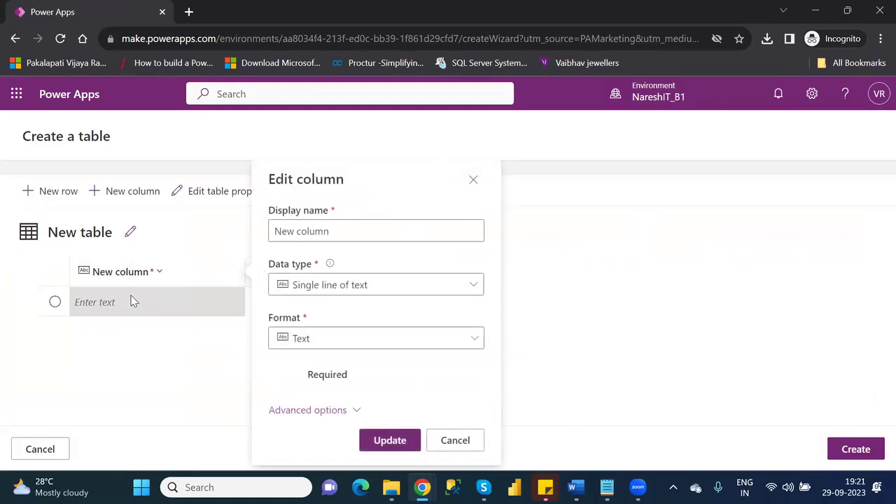
Try to name the primary column Id and change its data type to Whole number.
{"action": "triple_click", "coordinate": [362, 231]}
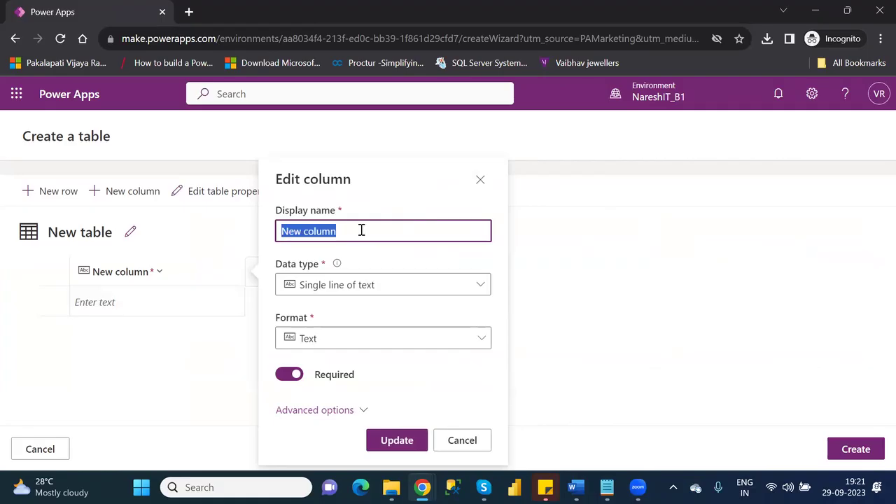
{"action": "type", "text": "Id"}
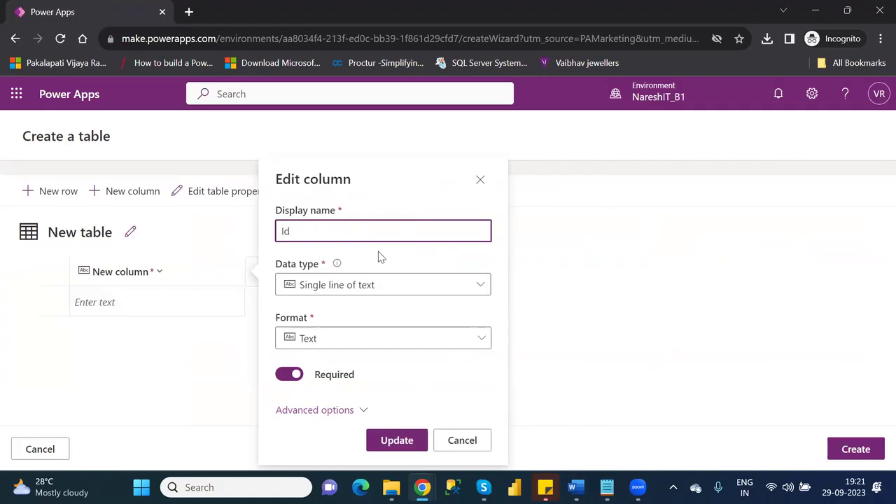
{"action": "left_click", "coordinate": [453, 290]}
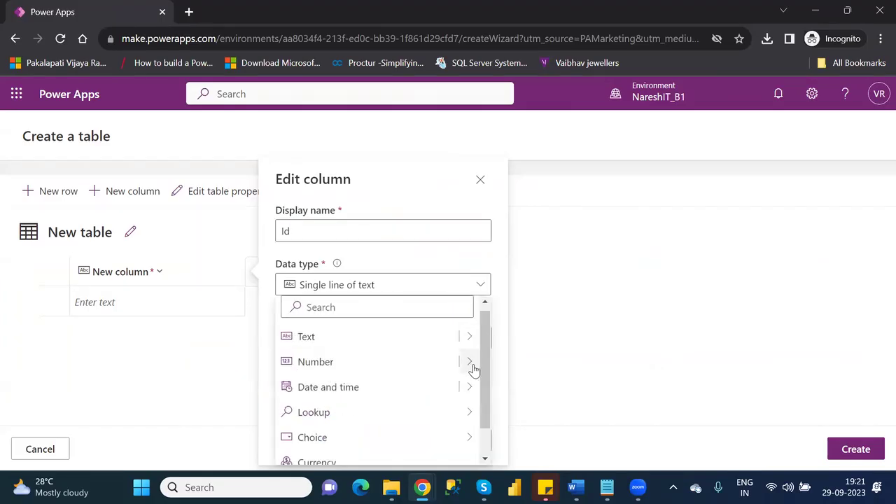
{"action": "mouse_move", "coordinate": [473, 368]}
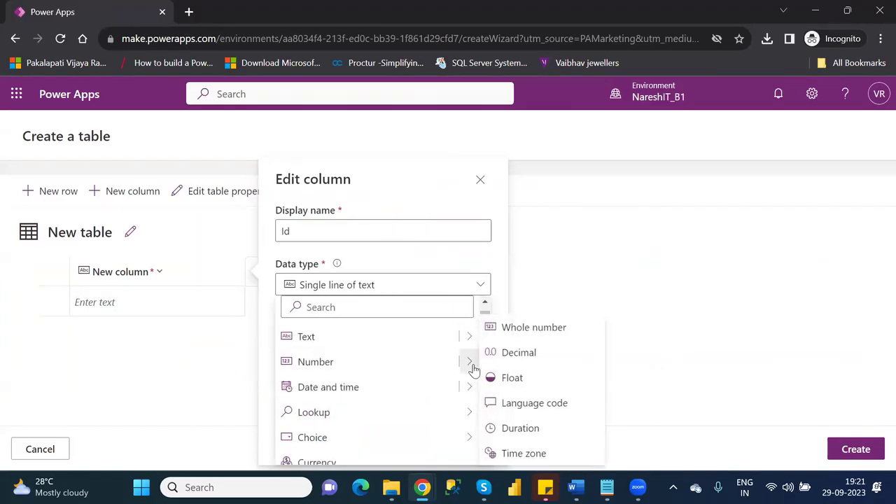
{"action": "left_click", "coordinate": [519, 329]}
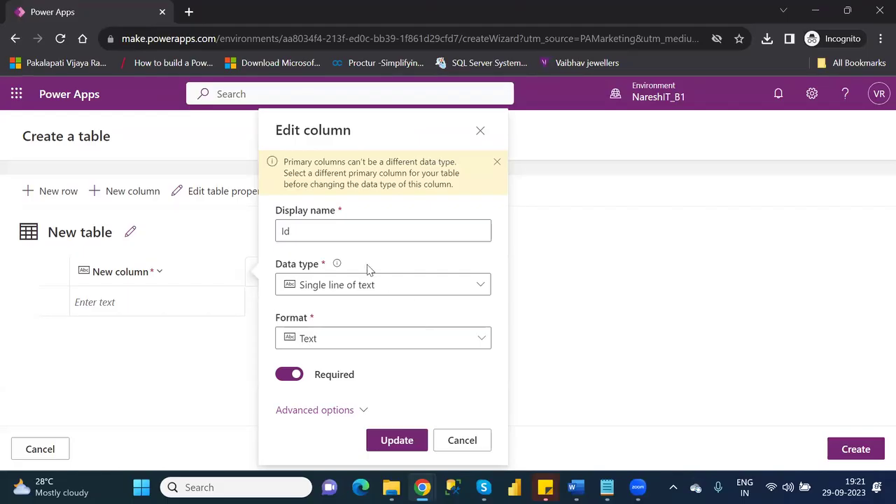
Set the primary column's display name to Name and update the column.
{"action": "left_click", "coordinate": [285, 229]}
{"action": "double_click", "coordinate": [285, 229]}
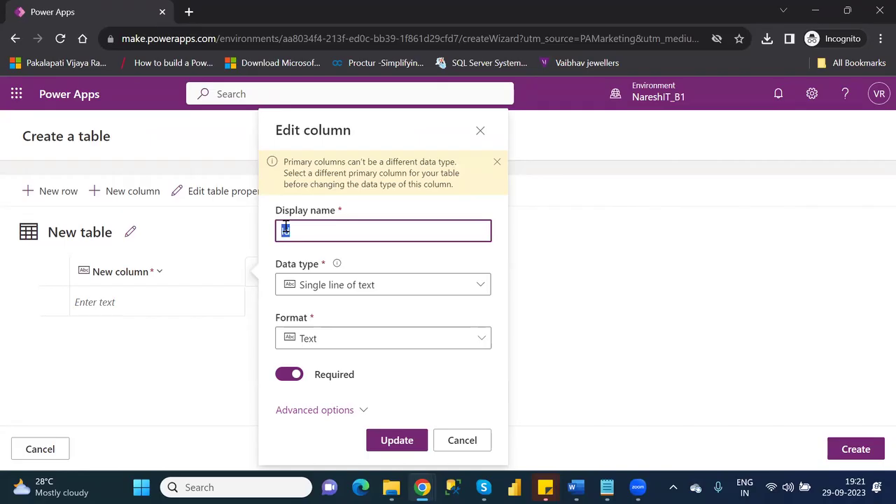
{"action": "type", "text": "Name"}
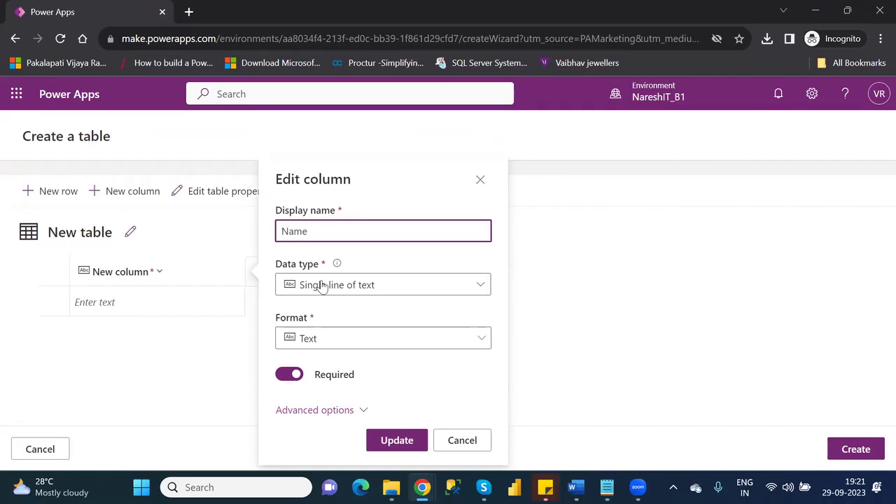
{"action": "left_click", "coordinate": [404, 446]}
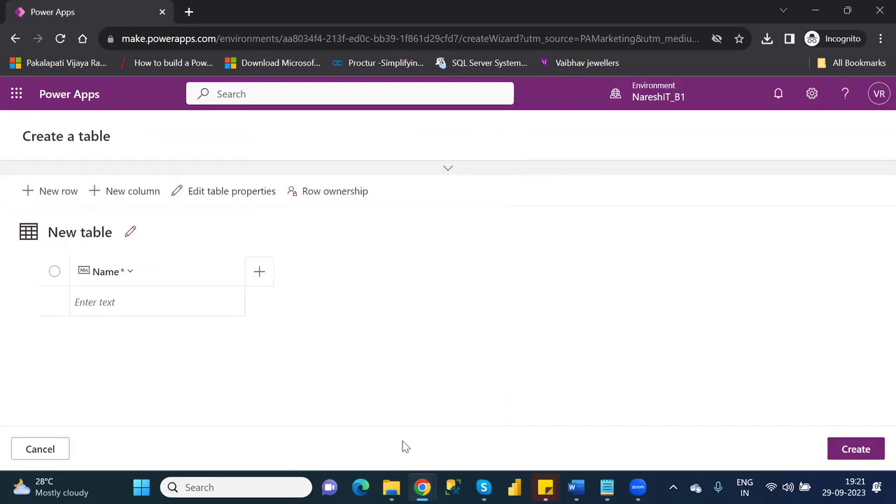
{"action": "left_click", "coordinate": [261, 270]}
{"action": "left_click", "coordinate": [357, 233]}
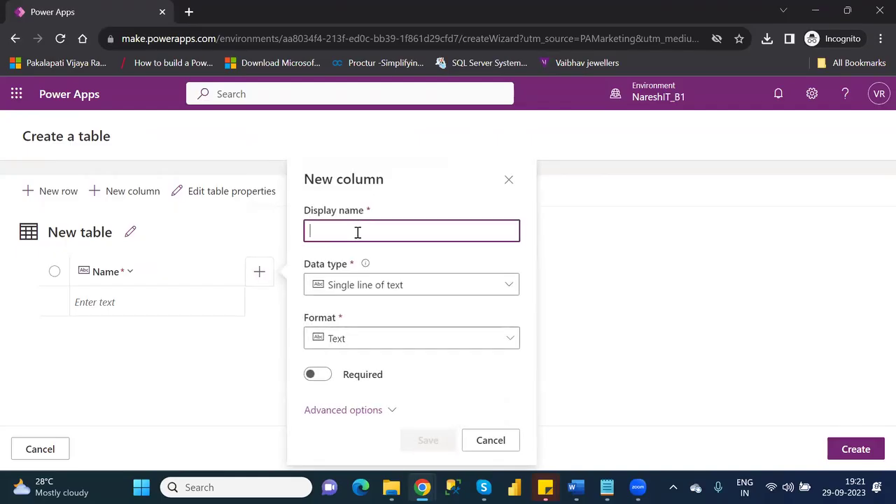
{"action": "left_click", "coordinate": [494, 439]}
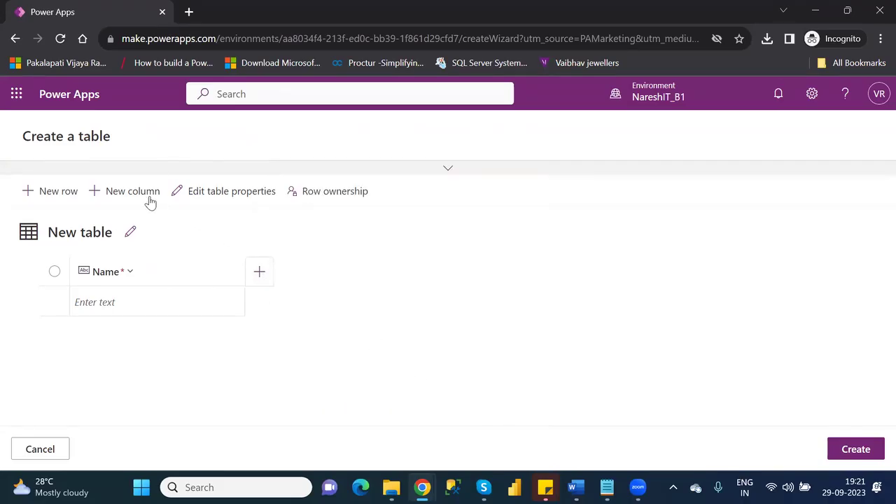
Add a required Whole number column named Id and place it before the Name column.
{"action": "left_click", "coordinate": [260, 273]}
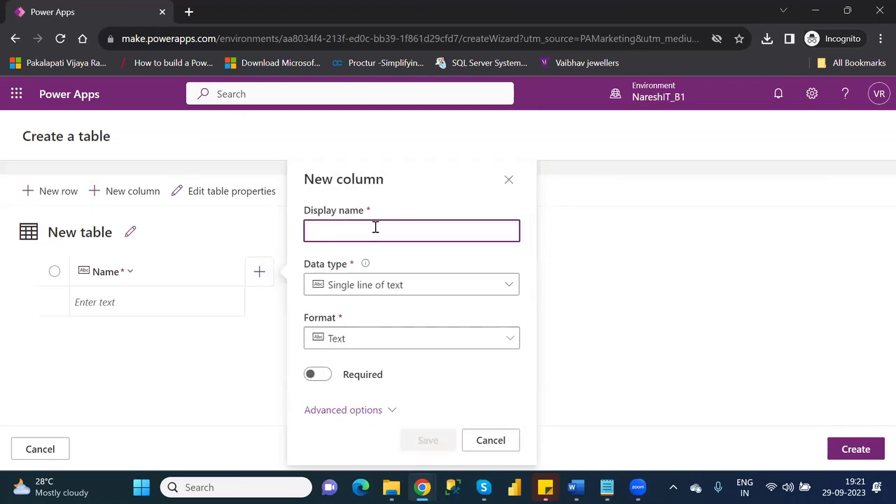
{"action": "type", "text": "Id"}
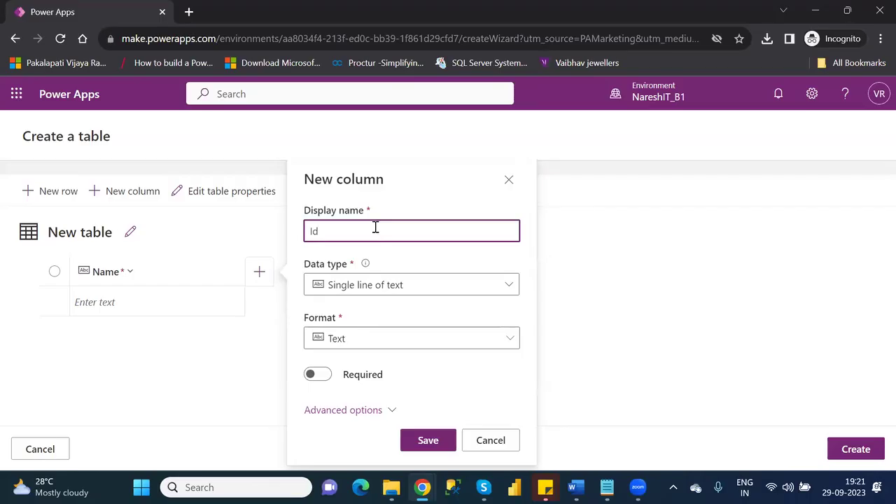
{"action": "left_click", "coordinate": [504, 287]}
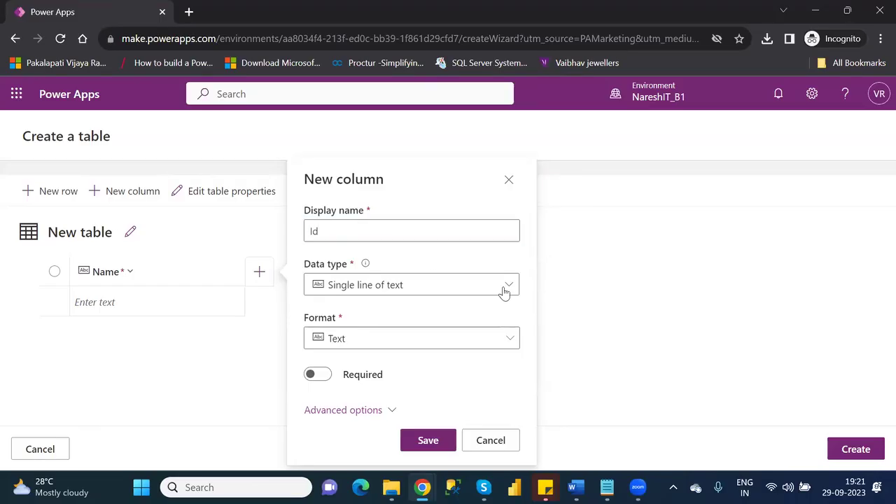
{"action": "mouse_move", "coordinate": [496, 362]}
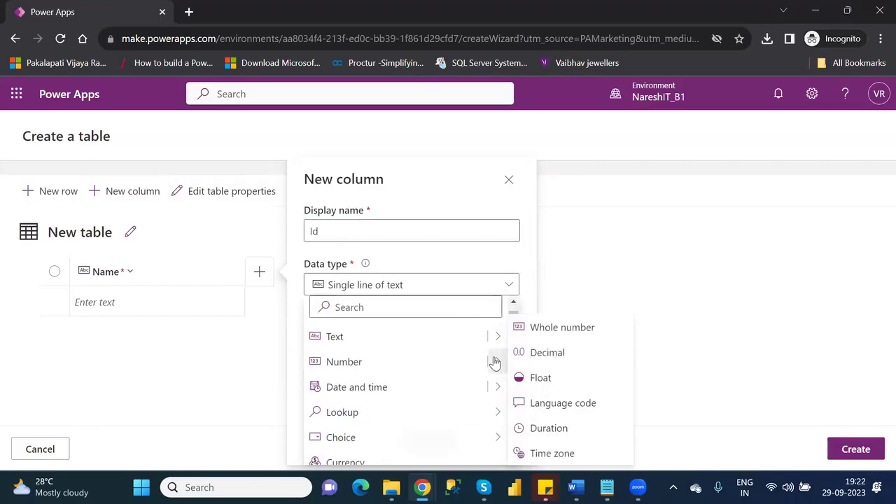
{"action": "left_click", "coordinate": [553, 327]}
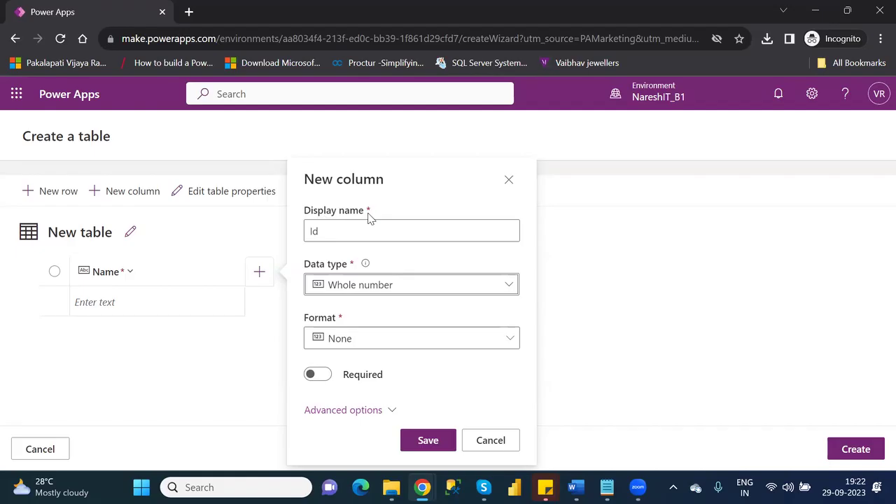
{"action": "left_click", "coordinate": [324, 376]}
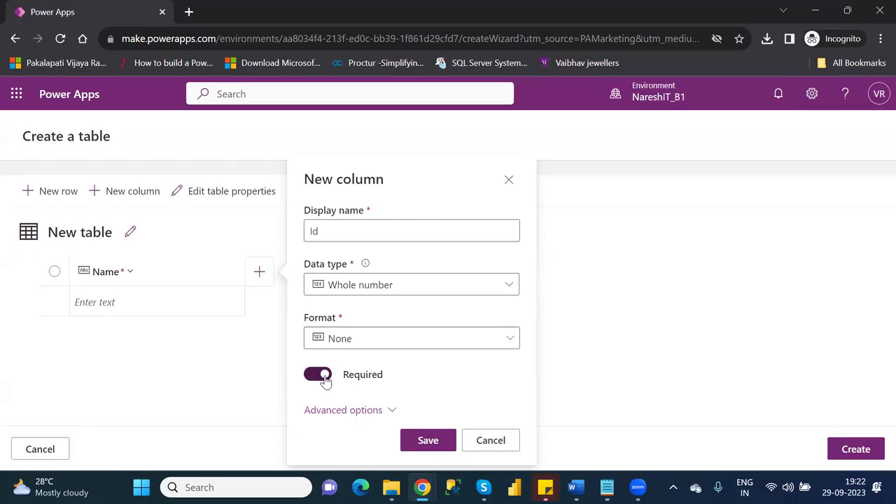
{"action": "left_click", "coordinate": [315, 378]}
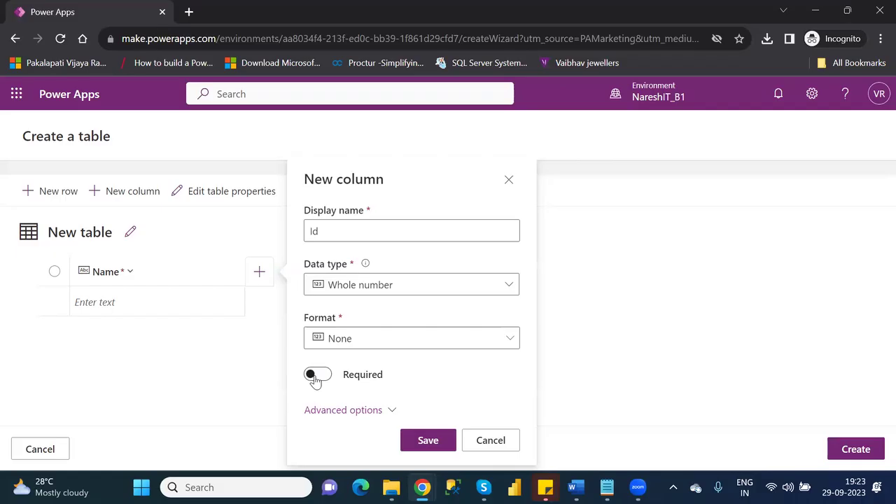
{"action": "left_click", "coordinate": [315, 376]}
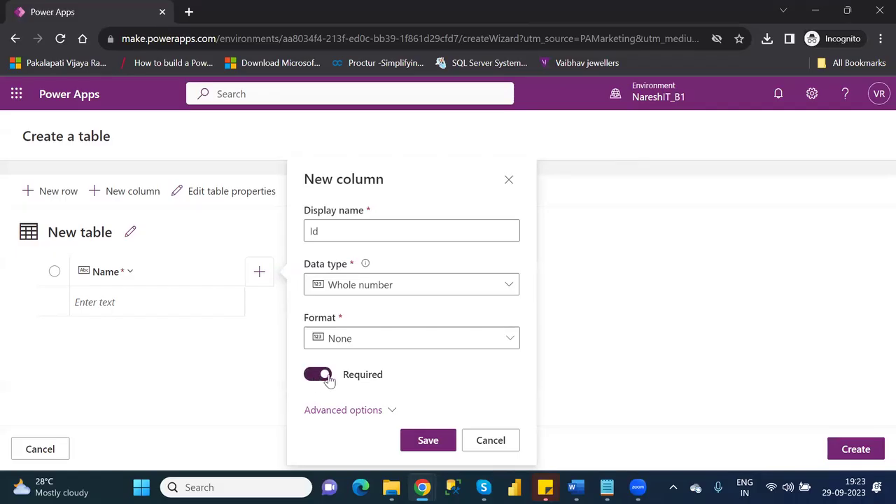
{"action": "left_click", "coordinate": [439, 446]}
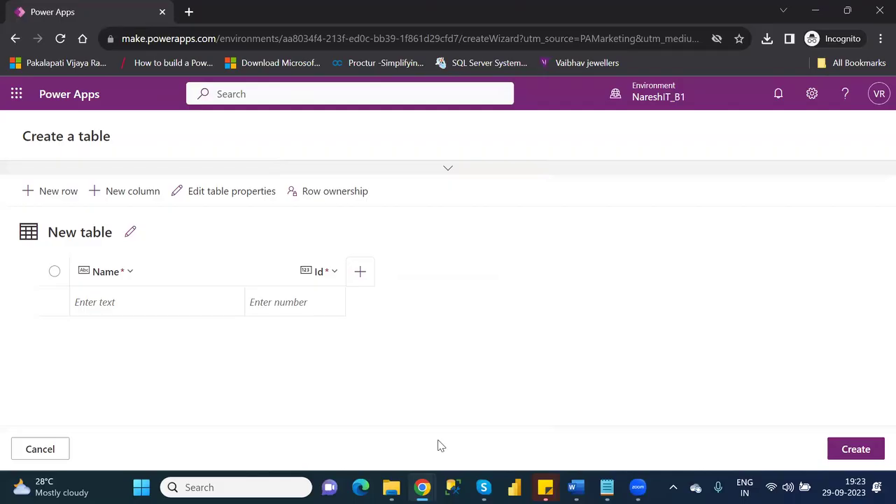
{"action": "left_click_drag", "start_coordinate": [280, 276], "coordinate": [84, 274]}
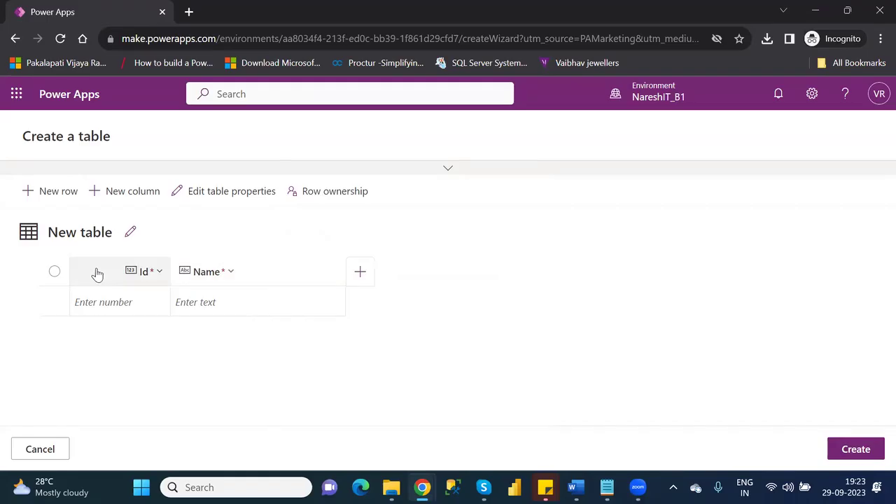
{"action": "left_click_drag", "start_coordinate": [236, 278], "coordinate": [276, 279]}
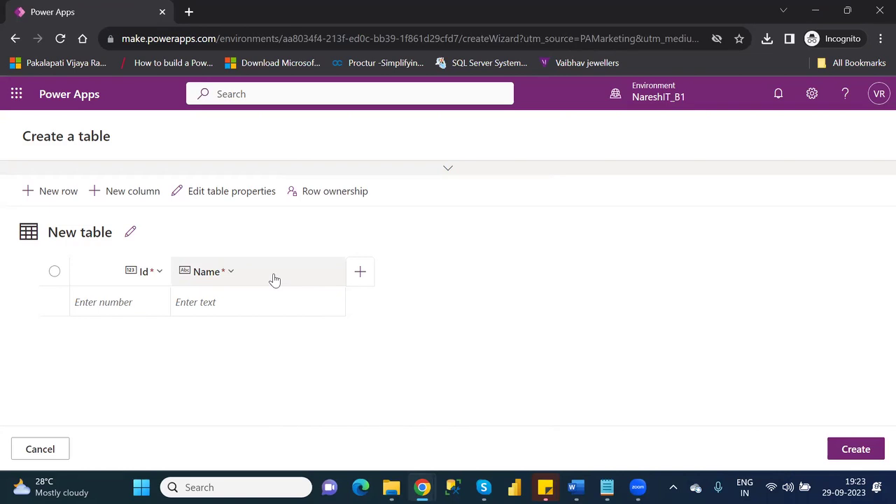
Enter the Id values 1 and 2 in the table's first two rows.
{"action": "left_click", "coordinate": [141, 302]}
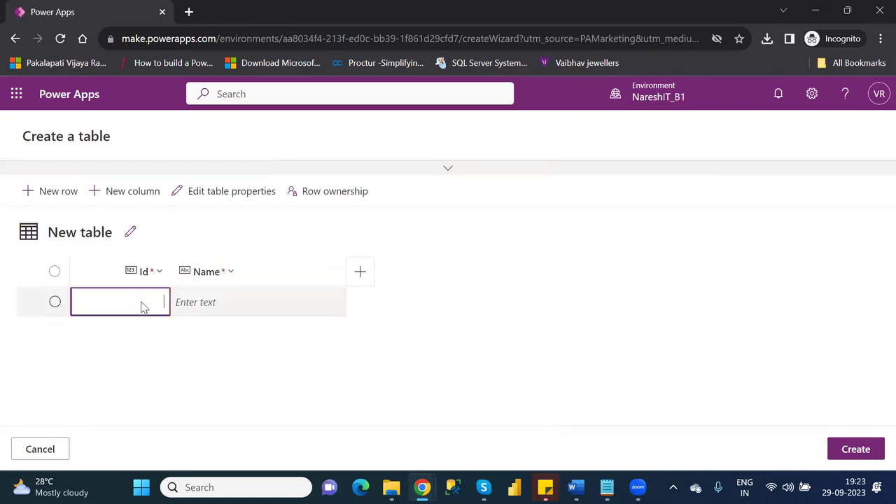
{"action": "left_click", "coordinate": [141, 305]}
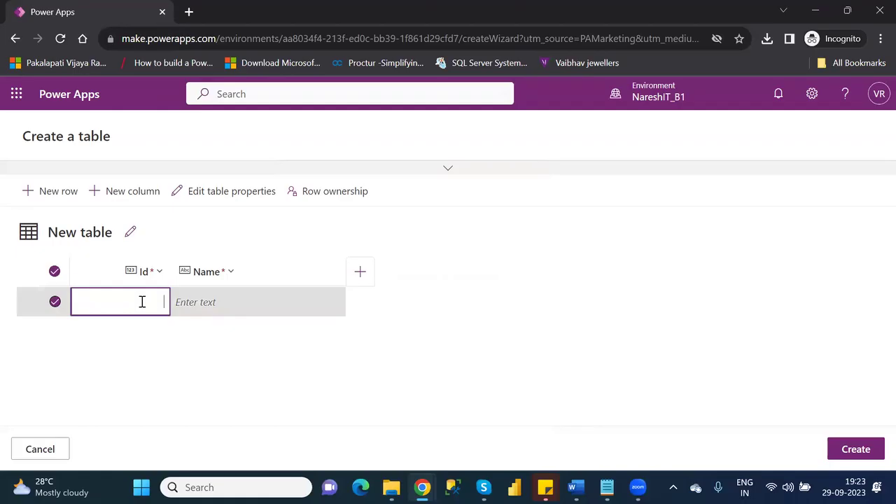
{"action": "type", "text": "1"}
{"action": "key", "text": "Return"}
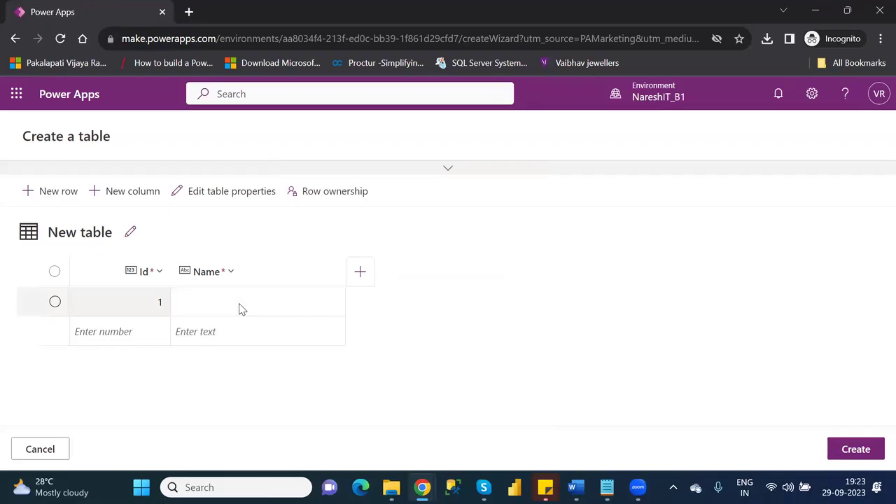
{"action": "left_click", "coordinate": [161, 330]}
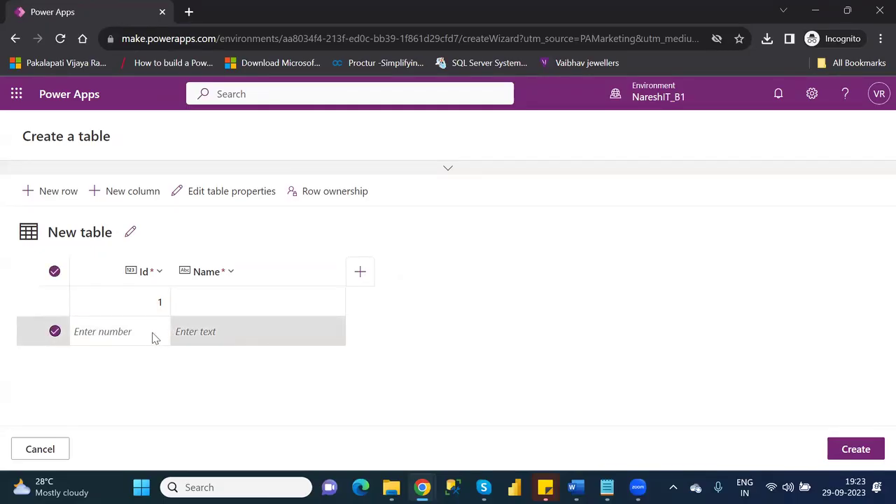
{"action": "left_click", "coordinate": [150, 334]}
{"action": "type", "text": "2"}
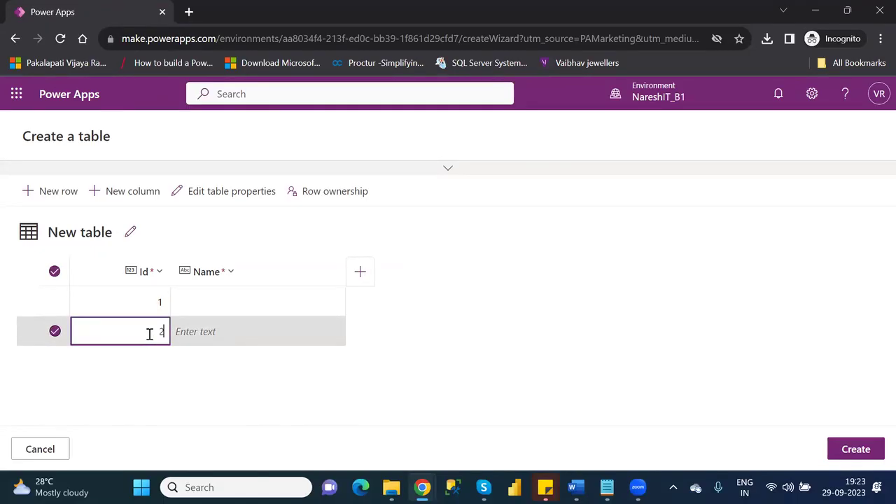
{"action": "key", "text": "Return"}
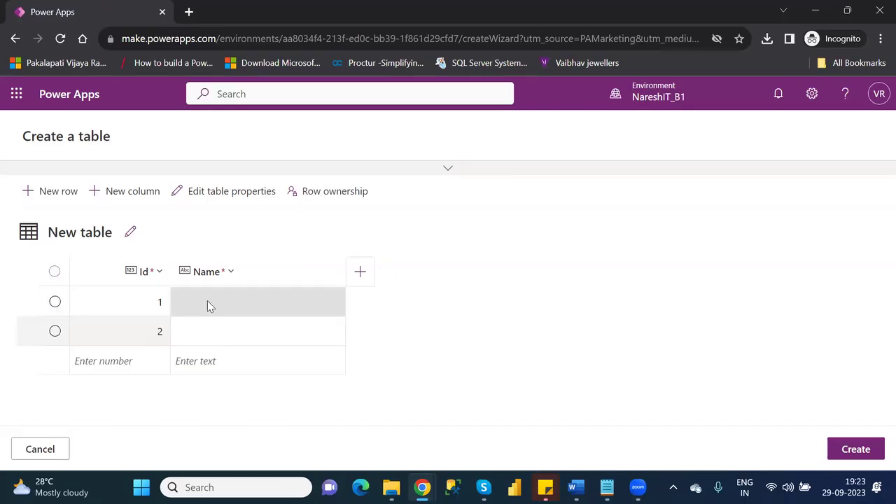
Enter ABC as the Name for Id 1 and PQR as the Name for Id 2.
{"action": "left_click", "coordinate": [207, 302]}
{"action": "left_click", "coordinate": [208, 302]}
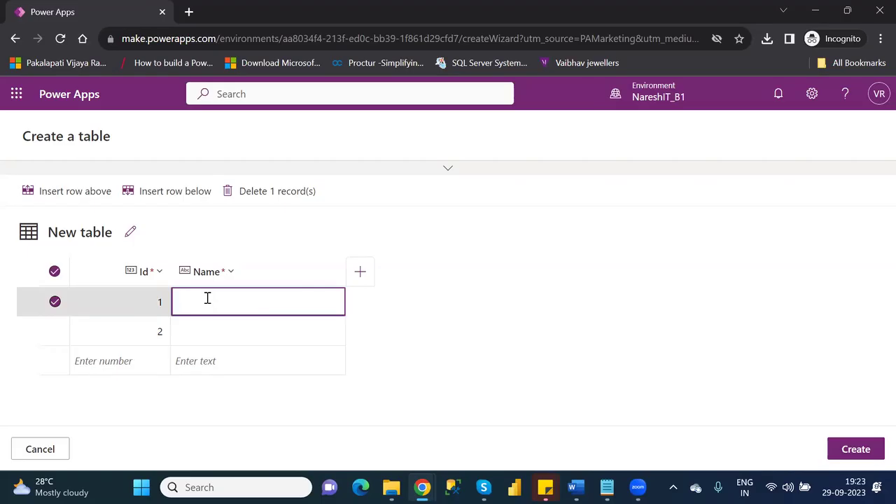
{"action": "type", "text": "ABC"}
{"action": "left_click", "coordinate": [213, 337]}
{"action": "type", "text": "PQR"}
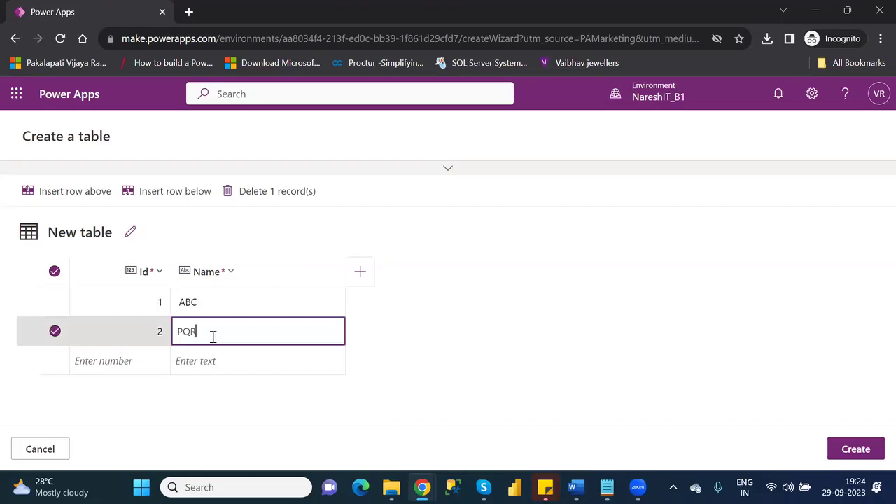
Add a third row with Id 3 and Name XYZ.
{"action": "left_click", "coordinate": [136, 360]}
{"action": "left_click", "coordinate": [135, 360]}
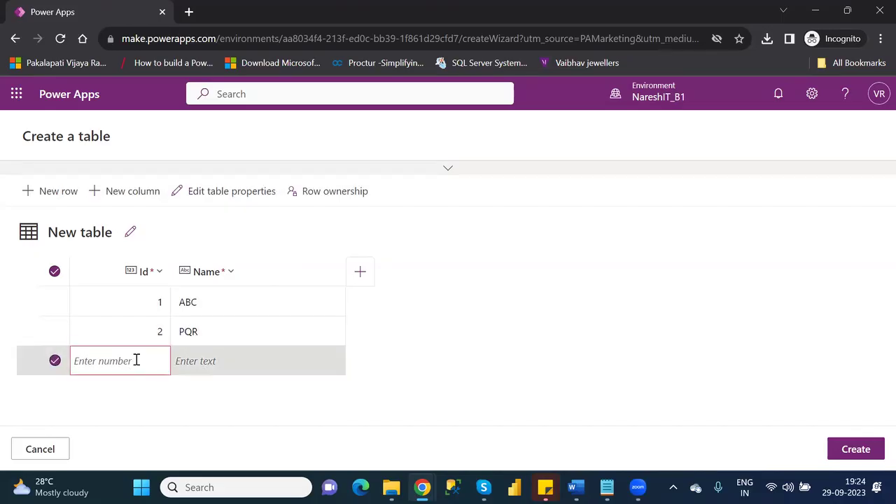
{"action": "type", "text": "3"}
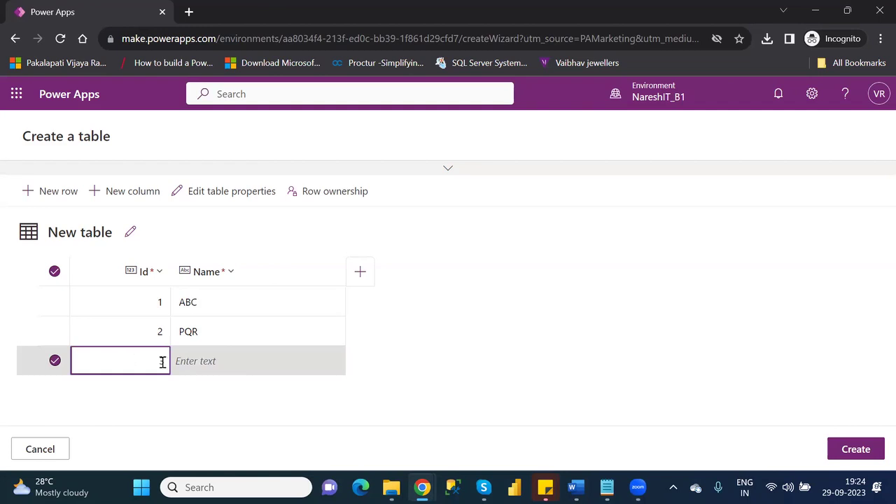
{"action": "key", "text": "Return"}
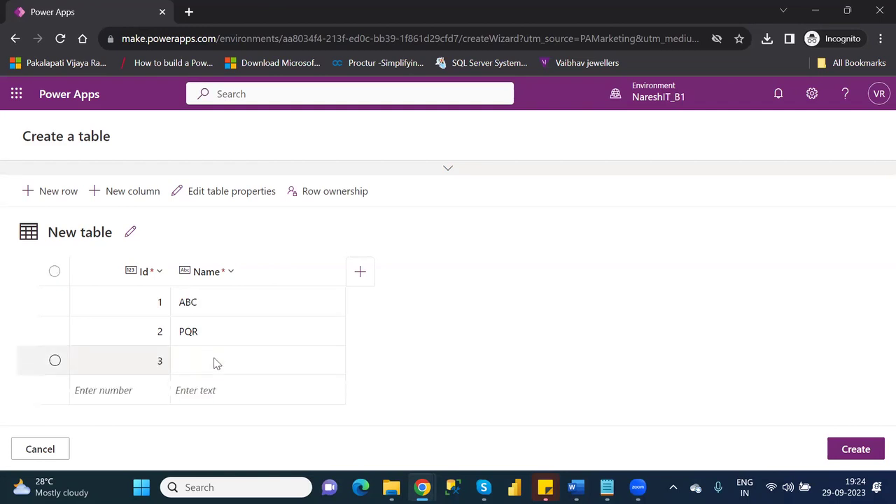
{"action": "left_click", "coordinate": [217, 363]}
{"action": "left_click", "coordinate": [215, 362]}
{"action": "type", "text": "XYZ"}
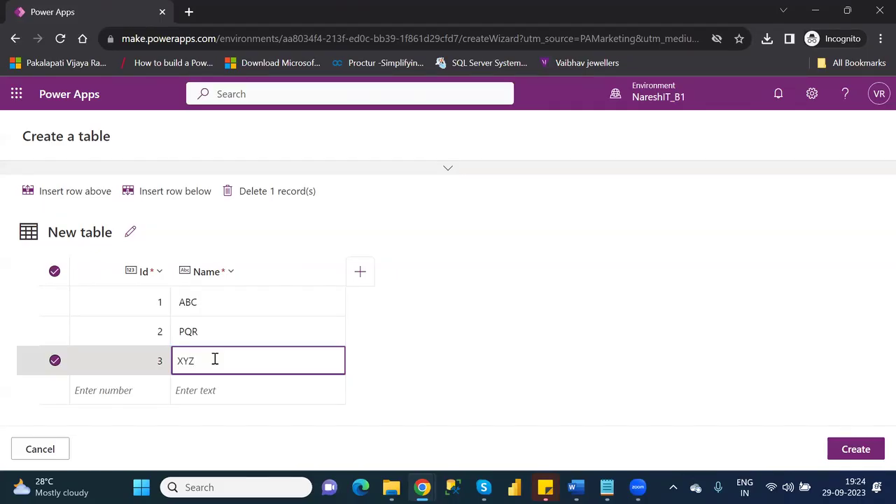
Add a fourth row with Id 4 and Name MNO.
{"action": "left_click", "coordinate": [145, 397]}
{"action": "left_click", "coordinate": [146, 394]}
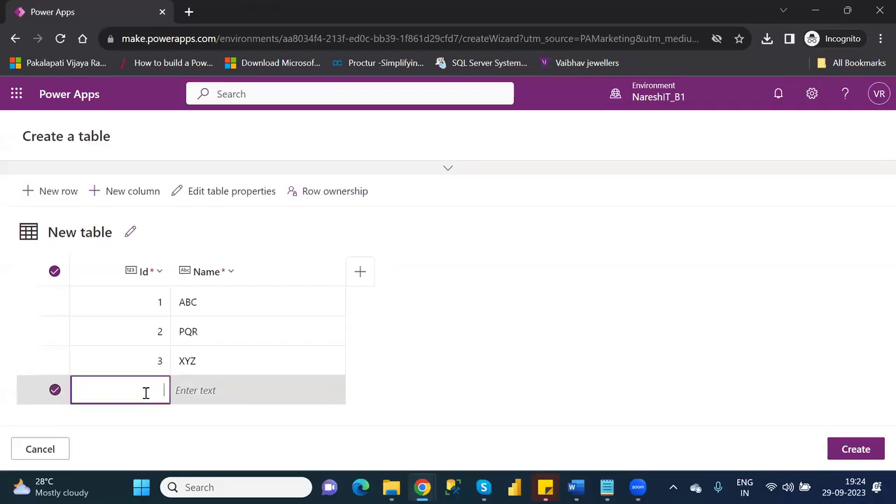
{"action": "type", "text": "4"}
{"action": "key", "text": "Return"}
{"action": "left_click", "coordinate": [225, 397]}
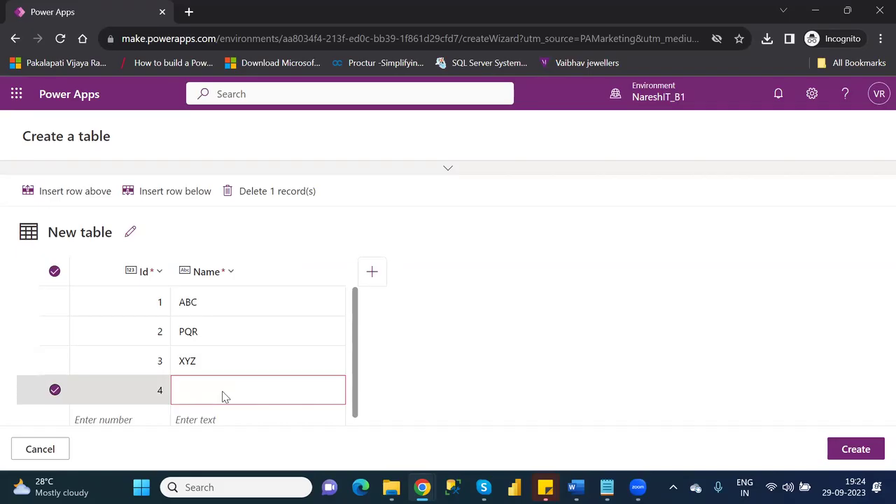
{"action": "type", "text": "MNO"}
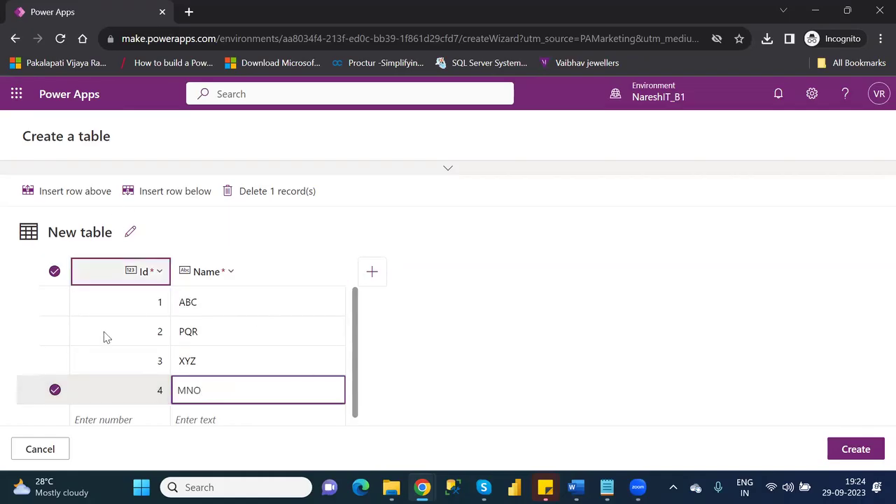
Change the table's display name to SampleTable and save the table properties.
{"action": "left_click", "coordinate": [130, 232]}
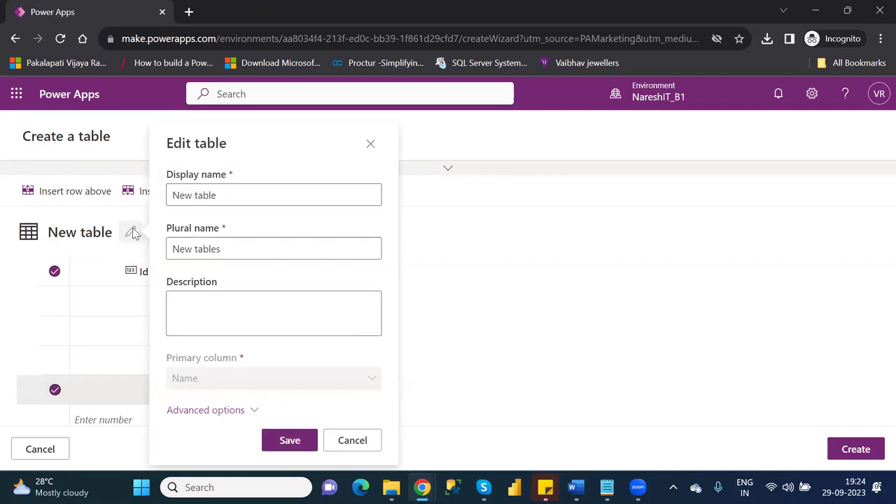
{"action": "left_click", "coordinate": [228, 195]}
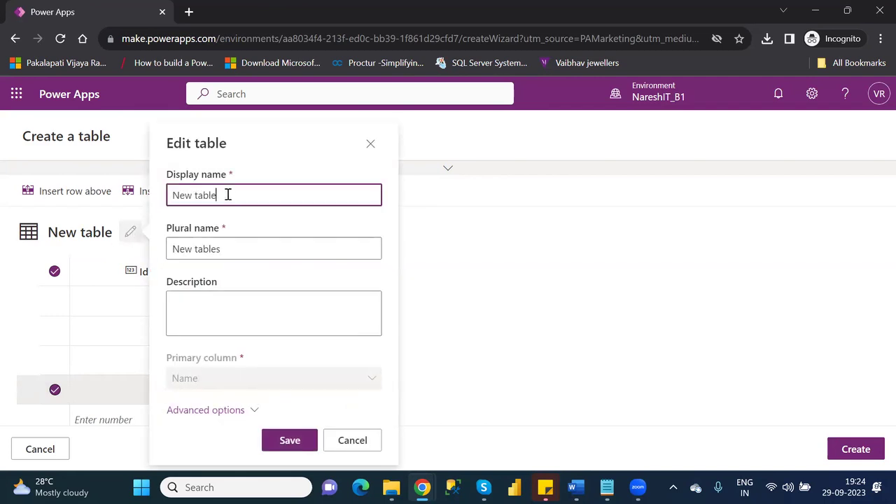
{"action": "key", "text": "ctrl+a"}
{"action": "type", "text": "Sample"}
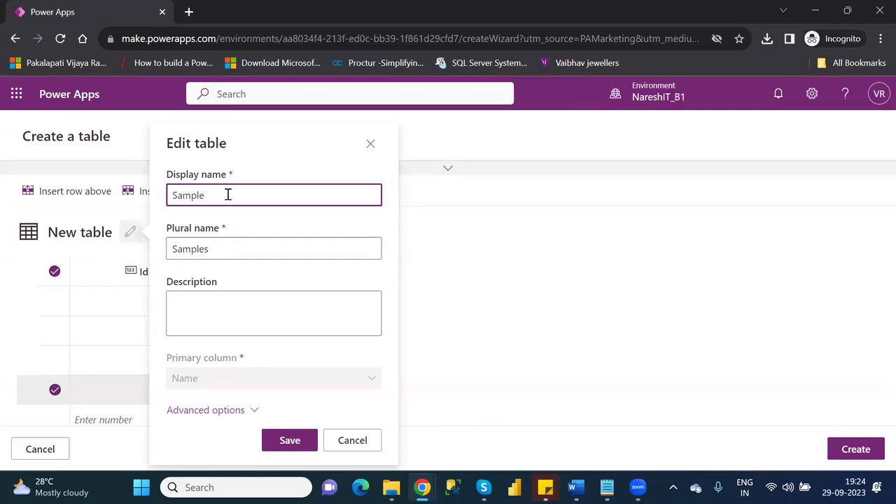
{"action": "type", "text": "_"}
{"action": "key", "text": "BackSpace"}
{"action": "type", "text": "Table"}
{"action": "key", "text": "ctrl+a"}
{"action": "left_click", "coordinate": [297, 442]}
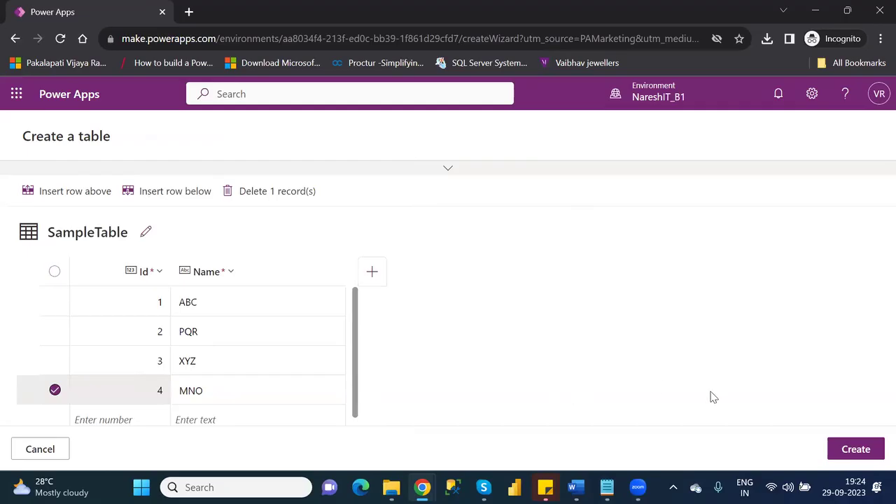
Create SampleTable and review the rows in its columns and data section.
{"action": "left_click", "coordinate": [854, 450]}
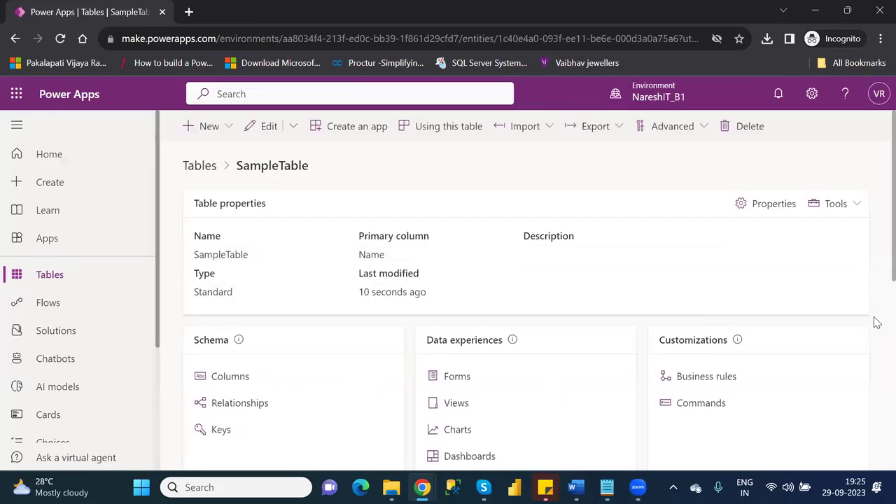
{"action": "left_click_drag", "start_coordinate": [875, 320], "coordinate": [877, 383]}
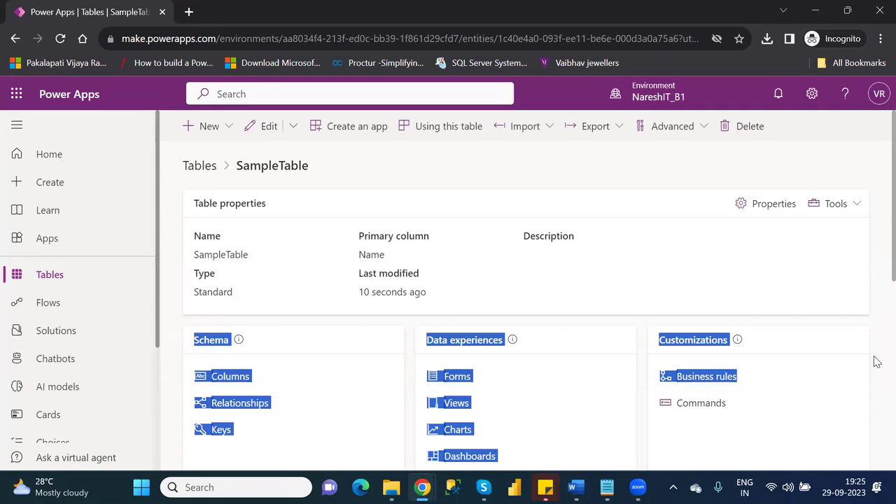
{"action": "left_click", "coordinate": [877, 362]}
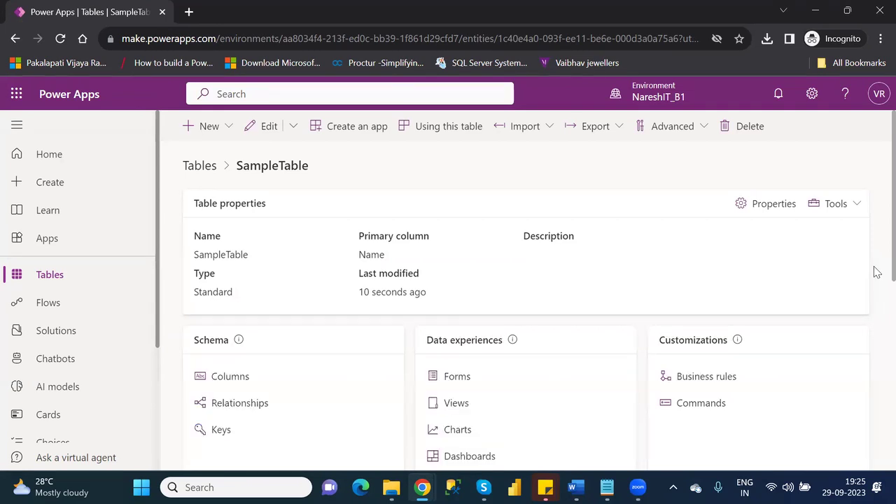
{"action": "scroll", "coordinate": [875, 340], "scroll_direction": "down", "scroll_amount": 5}
{"action": "scroll", "coordinate": [875, 462], "scroll_direction": "down", "scroll_amount": 1}
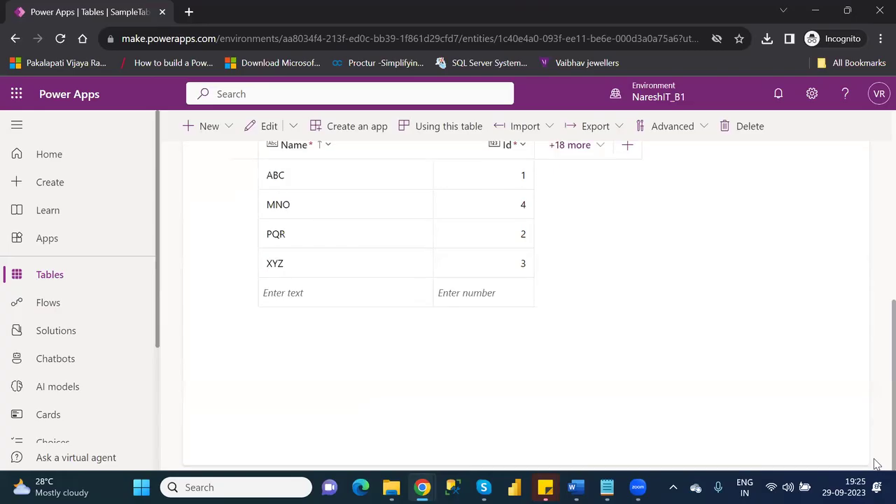
{"action": "scroll", "coordinate": [877, 420], "scroll_direction": "up", "scroll_amount": 1}
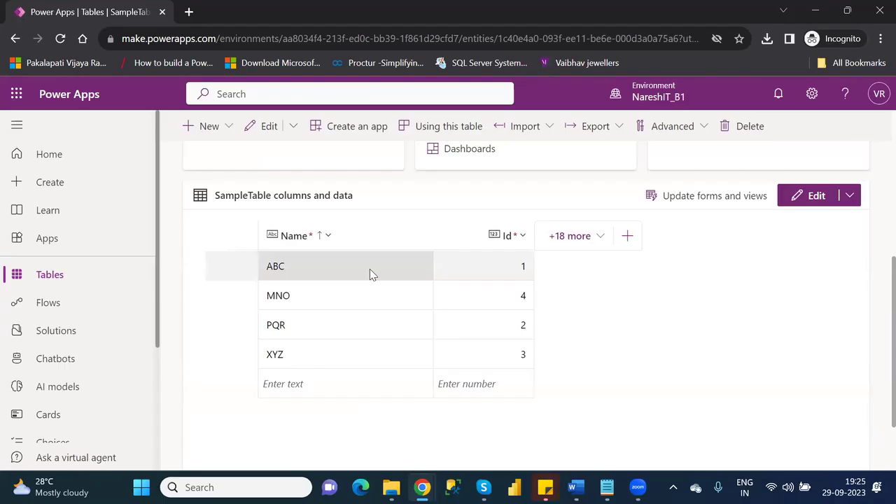
Show the existing Owner column in SampleTable's columns and data section and save the column selection.
{"action": "left_click", "coordinate": [598, 239]}
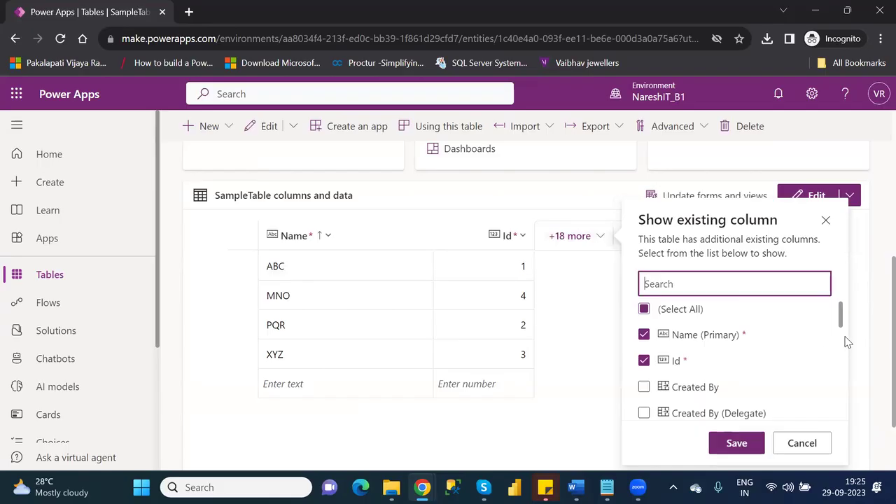
{"action": "left_click_drag", "start_coordinate": [841, 311], "coordinate": [858, 374]}
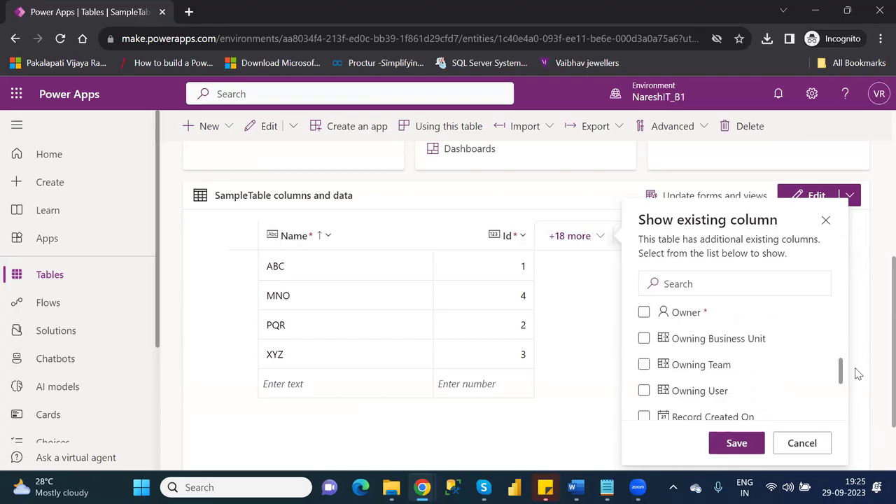
{"action": "left_click", "coordinate": [645, 313]}
{"action": "left_click", "coordinate": [736, 444]}
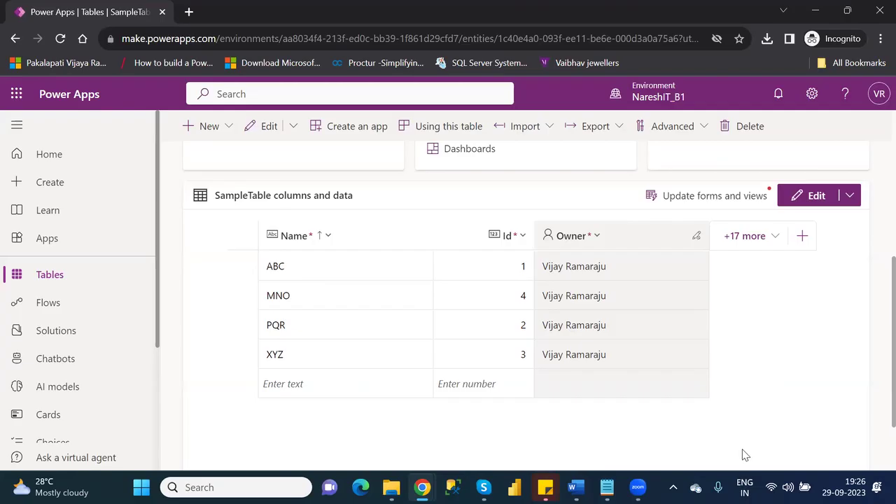
From the tables list, start an Excel data import for the Account entity, examine its file upload and column mapping options, and close it.
{"action": "left_click", "coordinate": [77, 280]}
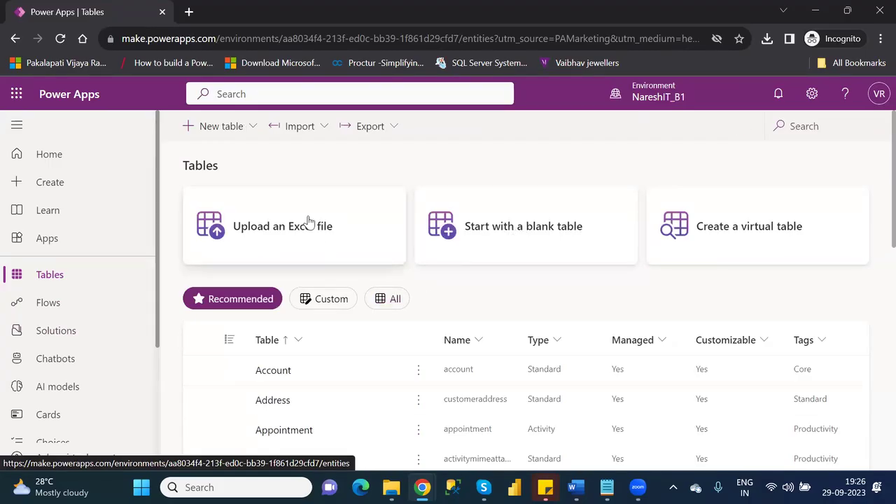
{"action": "left_click", "coordinate": [324, 137]}
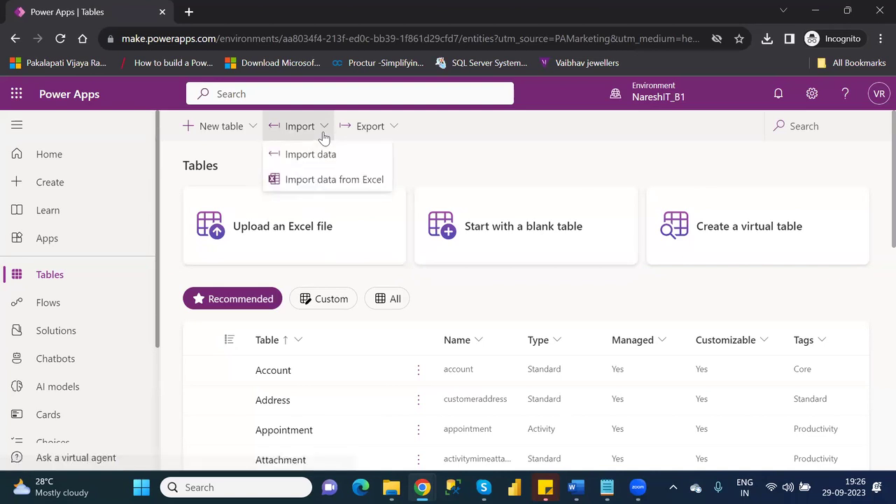
{"action": "left_click", "coordinate": [384, 182]}
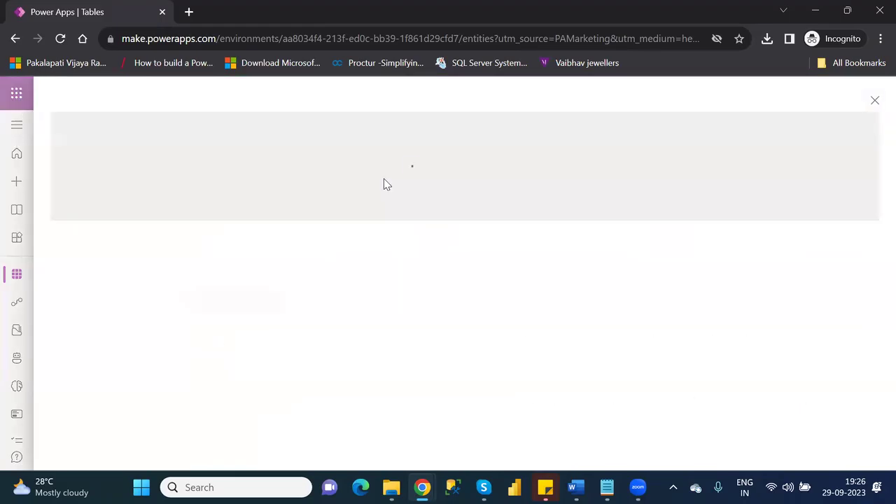
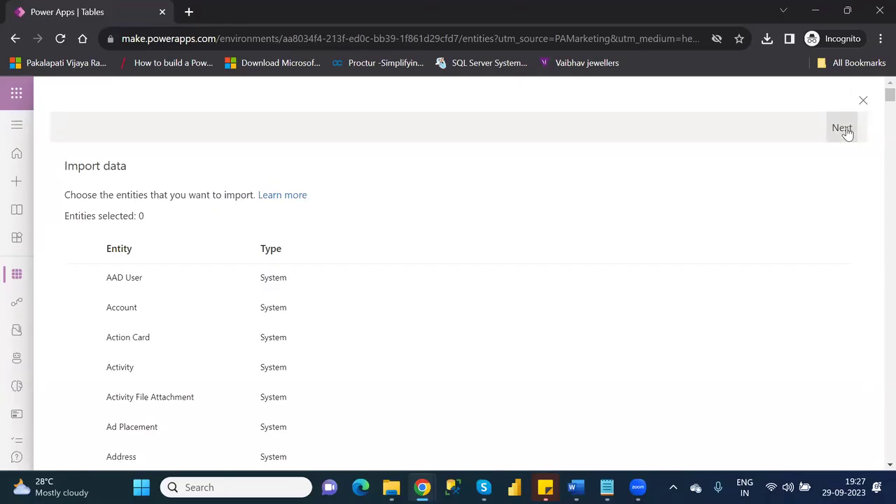
{"action": "left_click", "coordinate": [81, 311]}
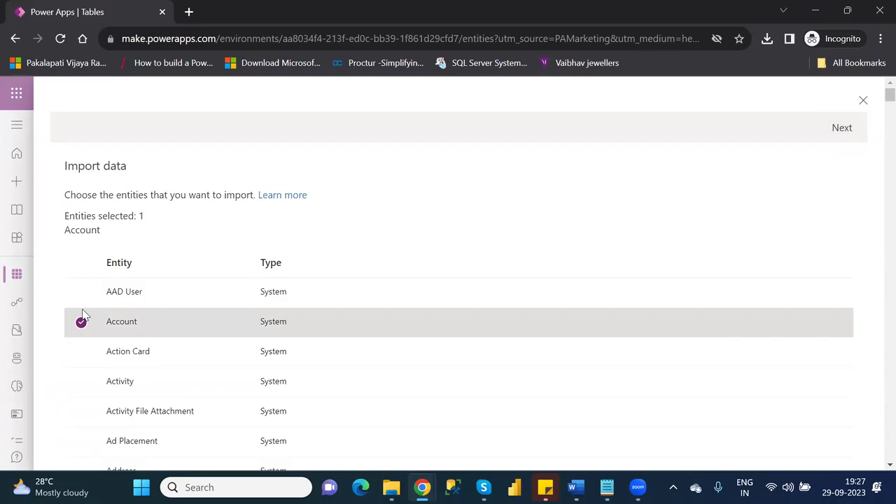
{"action": "left_click", "coordinate": [842, 129]}
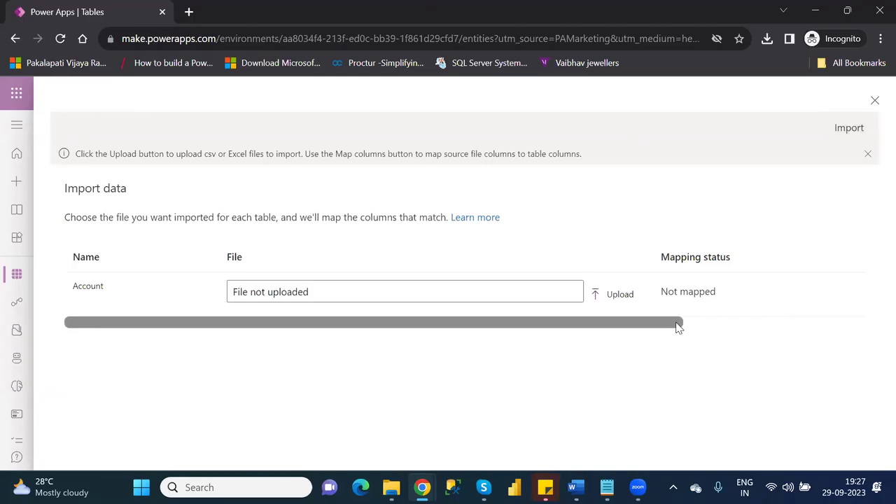
{"action": "left_click_drag", "start_coordinate": [678, 327], "coordinate": [782, 334]}
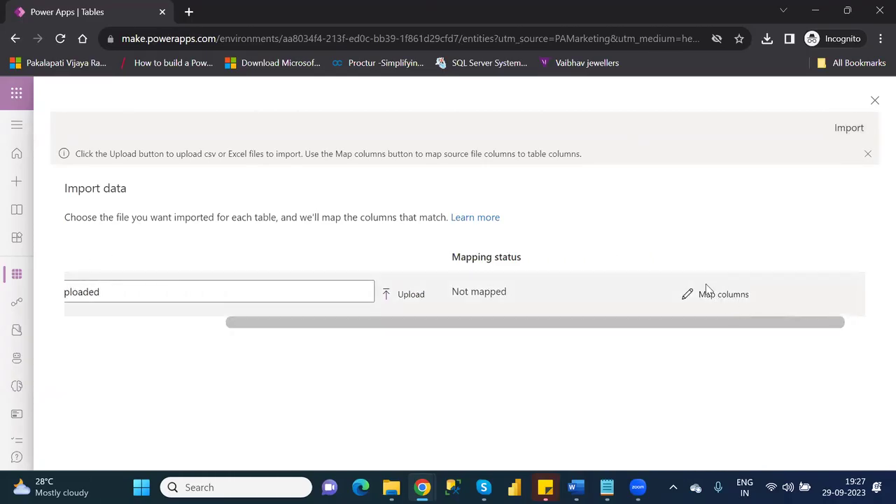
{"action": "left_click_drag", "start_coordinate": [712, 325], "coordinate": [801, 324]}
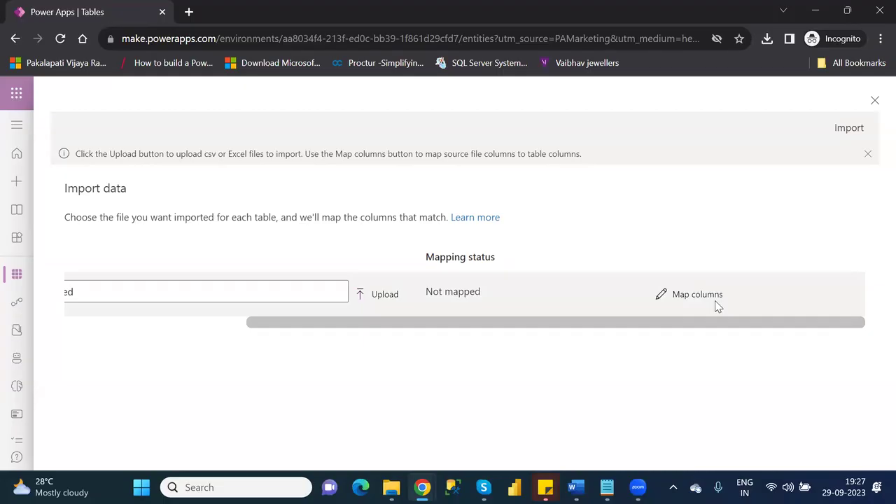
{"action": "left_click", "coordinate": [869, 154]}
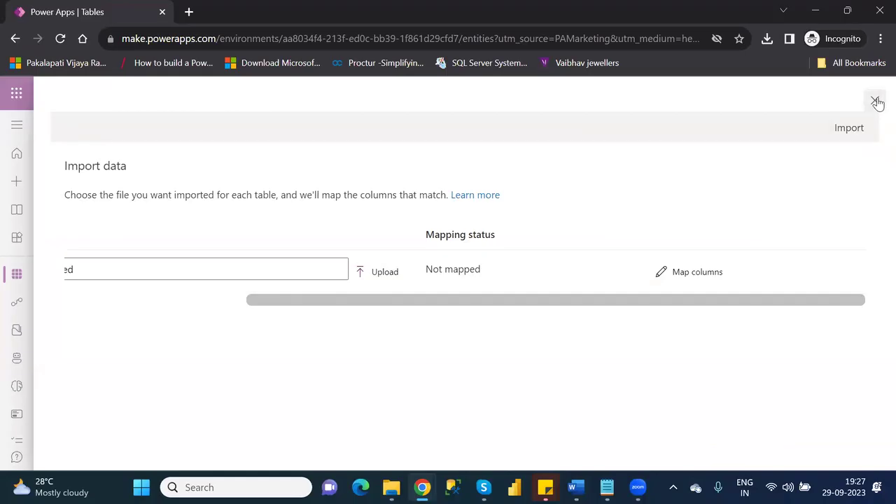
{"action": "left_click", "coordinate": [876, 102]}
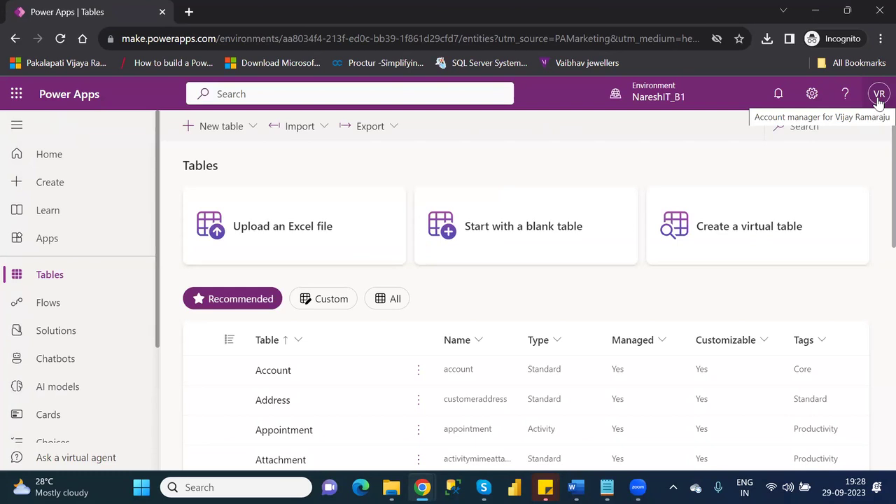
Search the tables for "cust", change the Customer1 table's display name to Customer, and save its properties.
{"action": "left_click", "coordinate": [816, 121]}
{"action": "type", "text": "cust"}
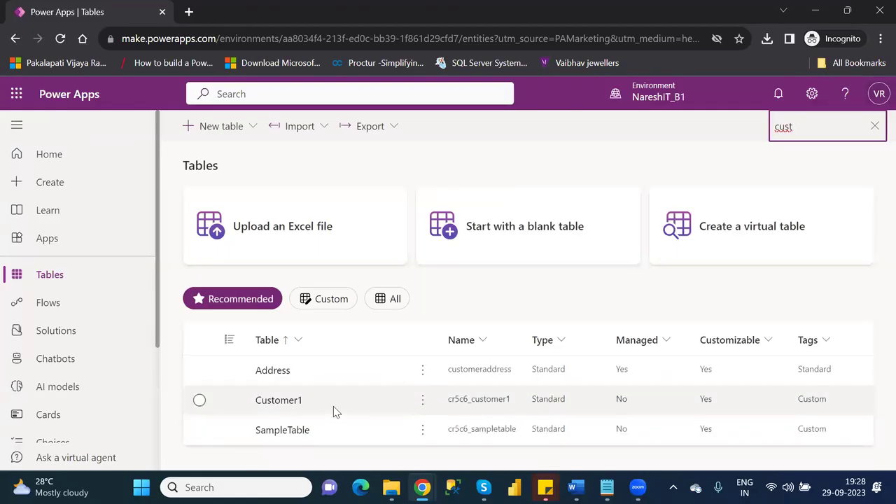
{"action": "left_click", "coordinate": [424, 406]}
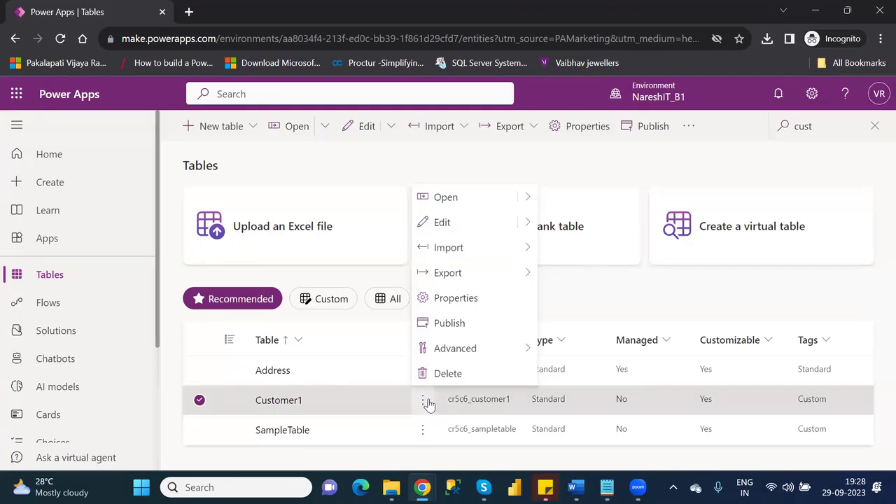
{"action": "left_click", "coordinate": [453, 299]}
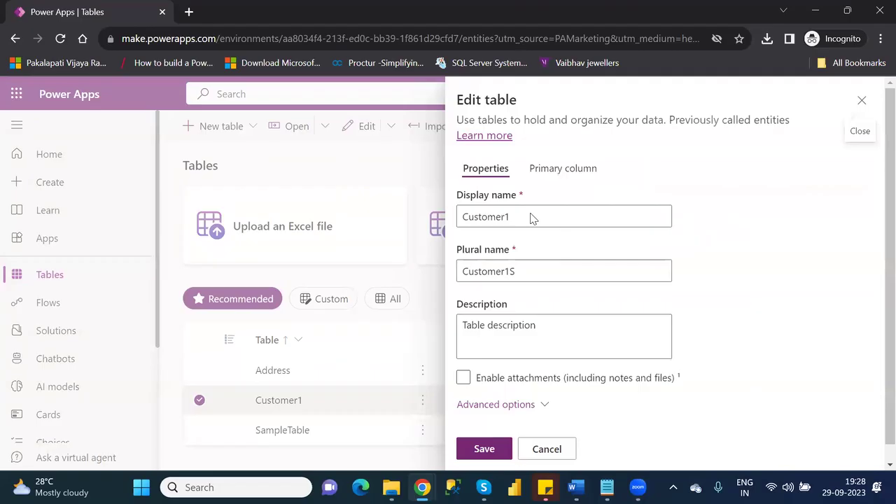
{"action": "left_click", "coordinate": [531, 215]}
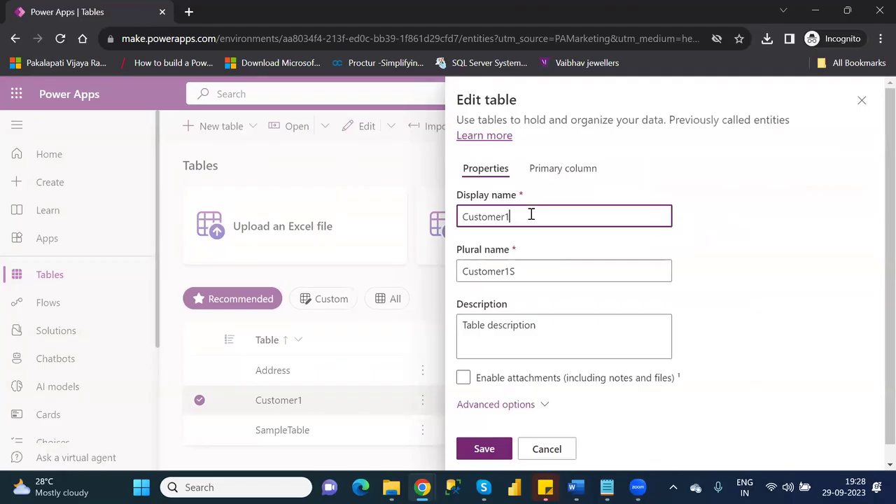
{"action": "key", "text": "BackSpace"}
{"action": "left_click", "coordinate": [484, 450]}
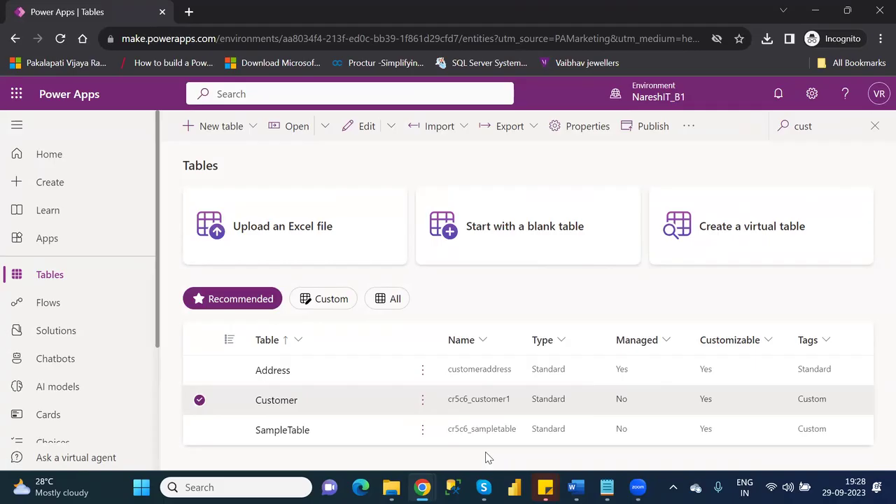
Open the Customer table and go to its columns and data section.
{"action": "left_click", "coordinate": [422, 400]}
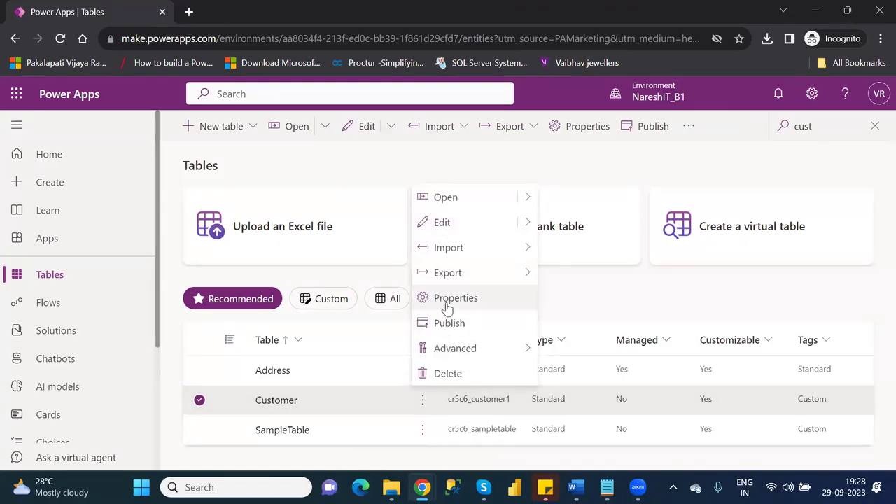
{"action": "left_click", "coordinate": [607, 304]}
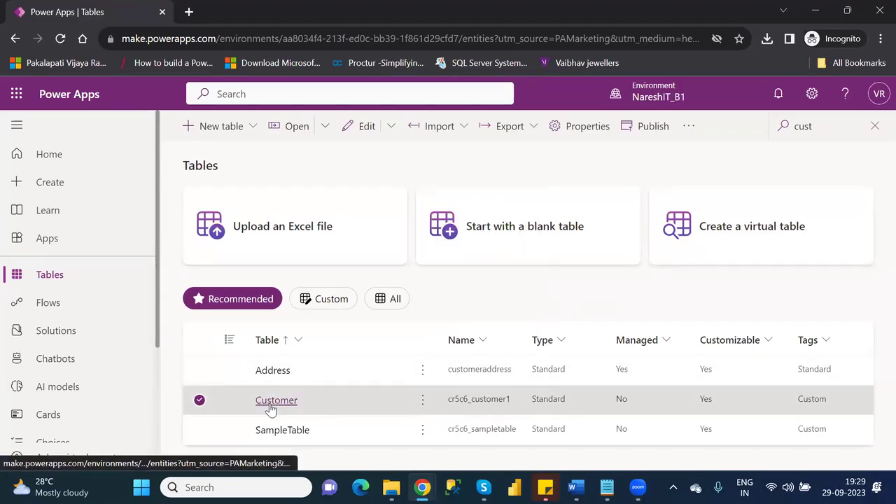
{"action": "left_click", "coordinate": [271, 409]}
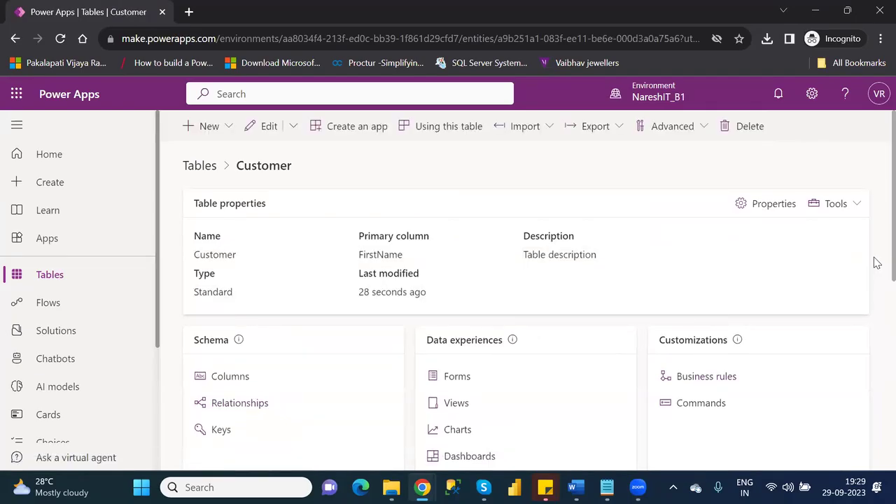
{"action": "scroll", "coordinate": [876, 280], "scroll_direction": "down", "scroll_amount": 2}
{"action": "scroll", "coordinate": [877, 340], "scroll_direction": "down", "scroll_amount": 4}
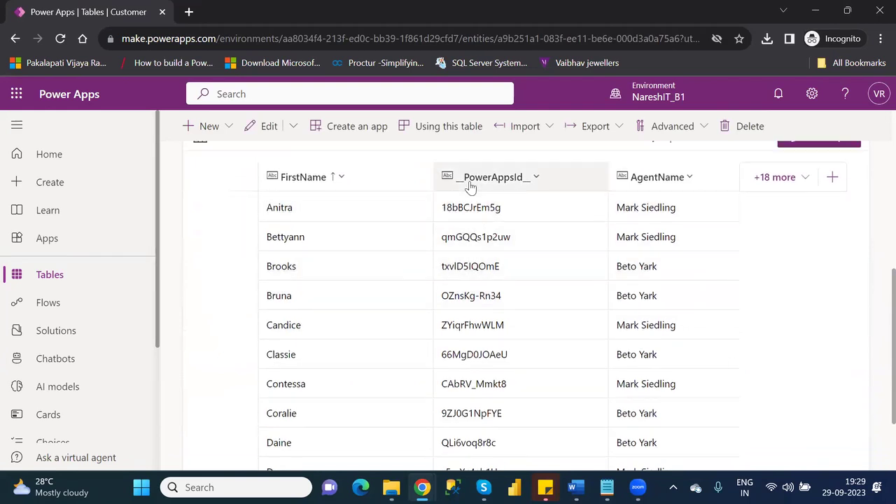
Try to delete the __PowerAppsId__ column from the Customer table.
{"action": "left_click", "coordinate": [538, 178]}
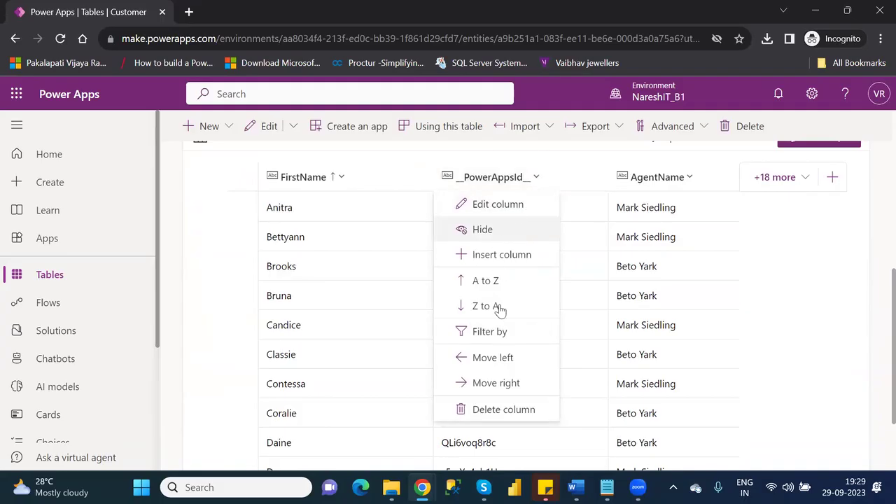
{"action": "left_click", "coordinate": [505, 411]}
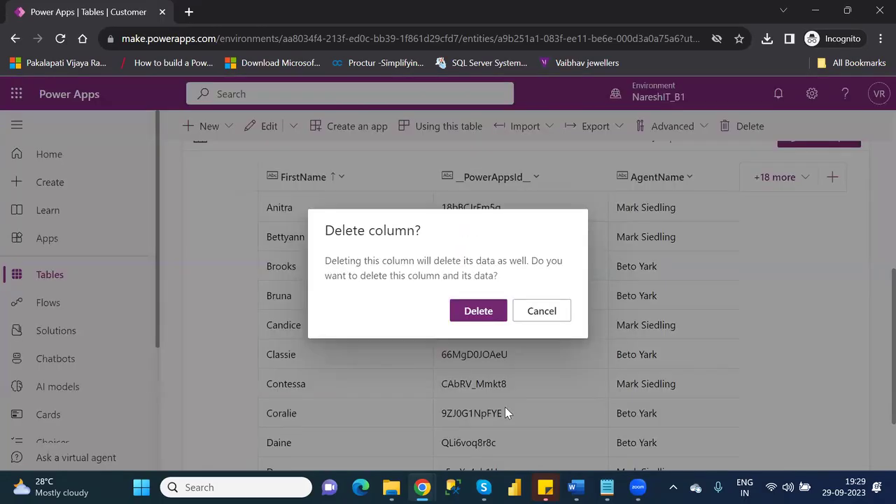
{"action": "left_click", "coordinate": [479, 312]}
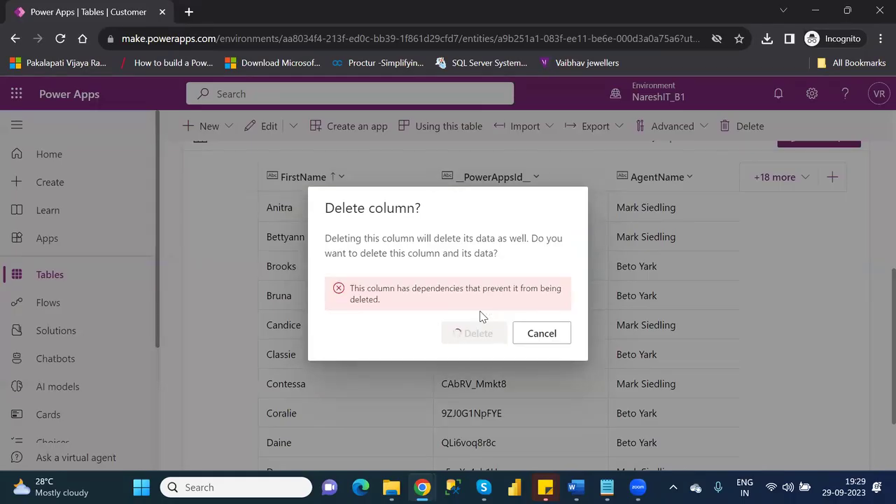
{"action": "left_click", "coordinate": [542, 335]}
Hide the __PowerAppsId__ column in the Customer table's data view.
{"action": "left_click", "coordinate": [538, 178]}
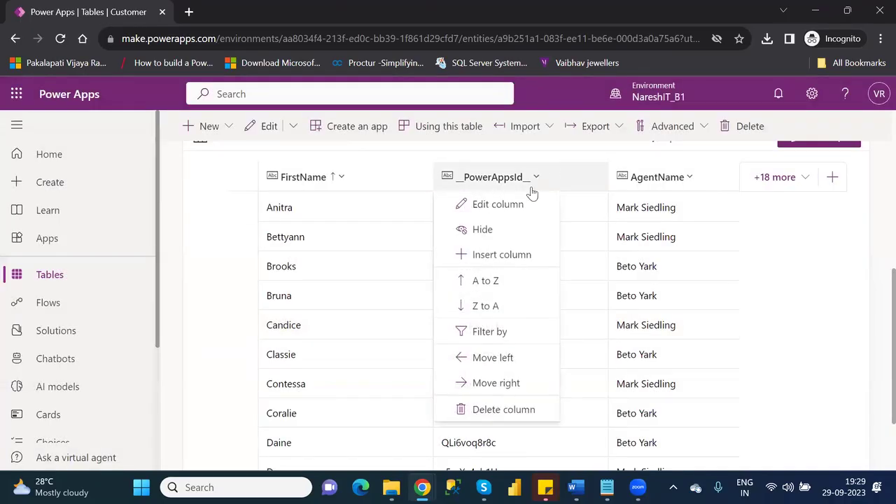
{"action": "left_click", "coordinate": [483, 229]}
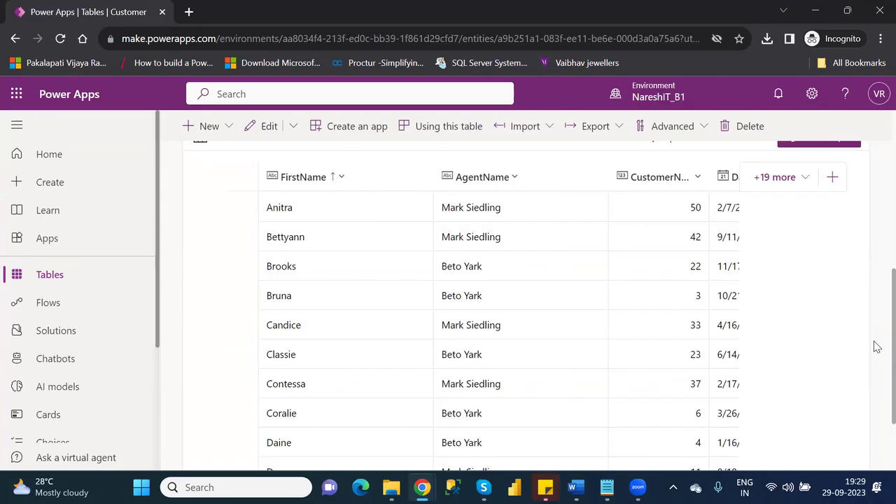
Review the Customer table's rows and all its visible columns in the columns and data section.
{"action": "scroll", "coordinate": [877, 325], "scroll_direction": "down", "scroll_amount": 2}
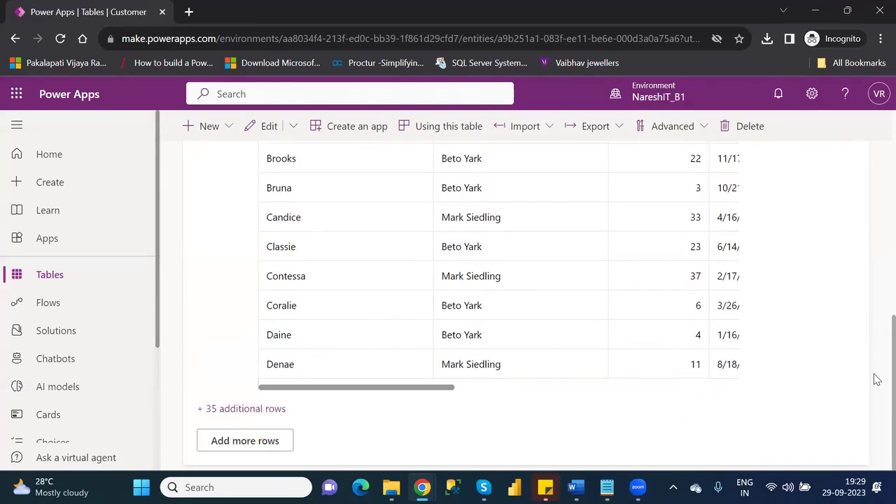
{"action": "scroll", "coordinate": [875, 365], "scroll_direction": "up", "scroll_amount": 1}
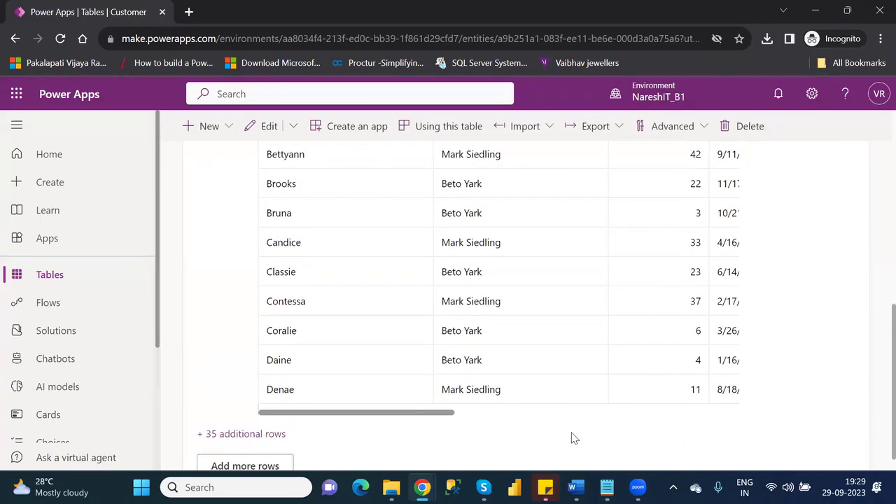
{"action": "left_click", "coordinate": [544, 413]}
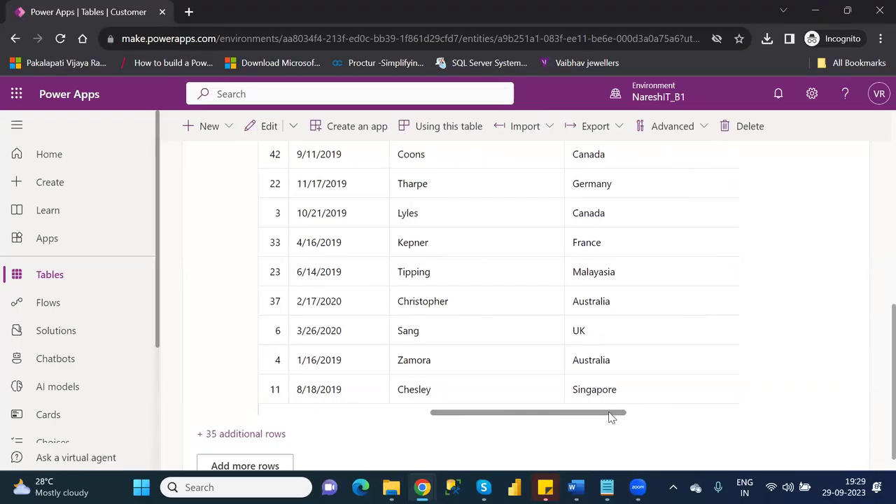
{"action": "left_click_drag", "start_coordinate": [621, 414], "coordinate": [746, 415]}
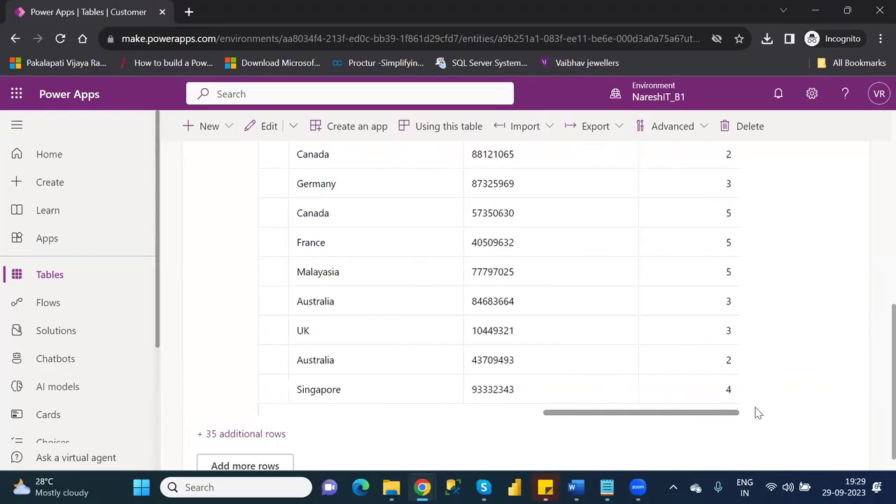
{"action": "left_click_drag", "start_coordinate": [627, 414], "coordinate": [434, 416]}
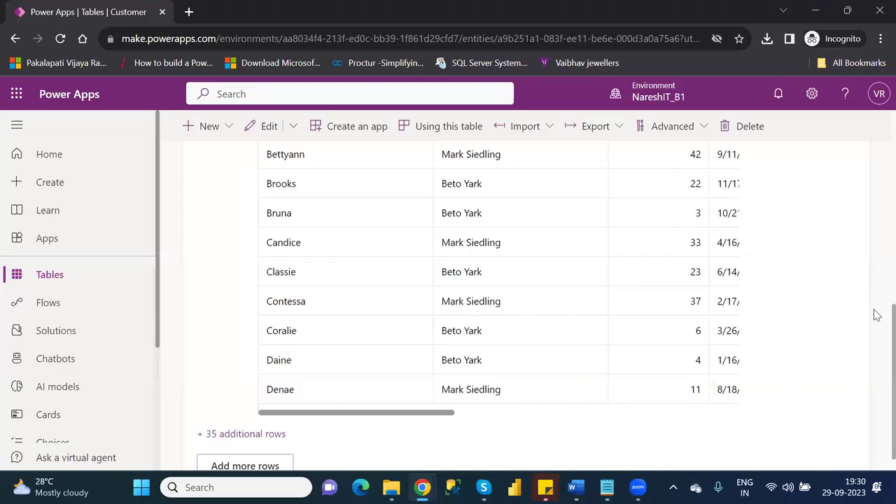
{"action": "scroll", "coordinate": [875, 314], "scroll_direction": "up", "scroll_amount": 3}
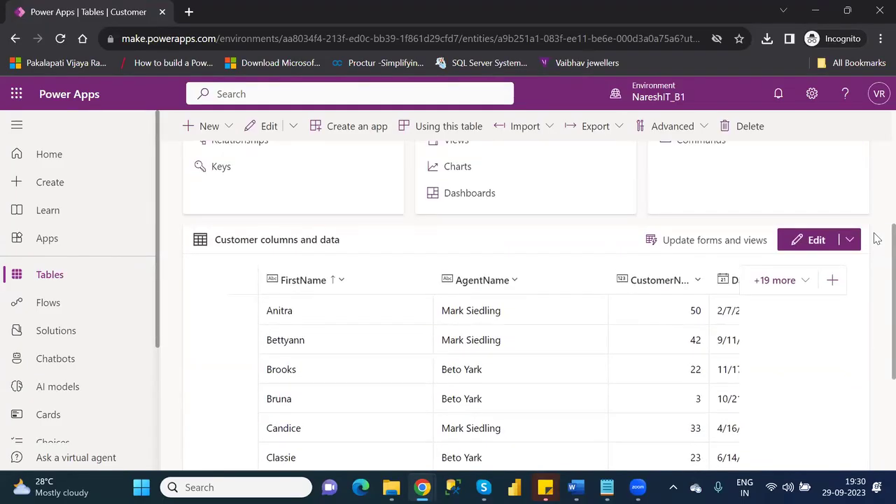
{"action": "scroll", "coordinate": [876, 245], "scroll_direction": "down", "scroll_amount": 1}
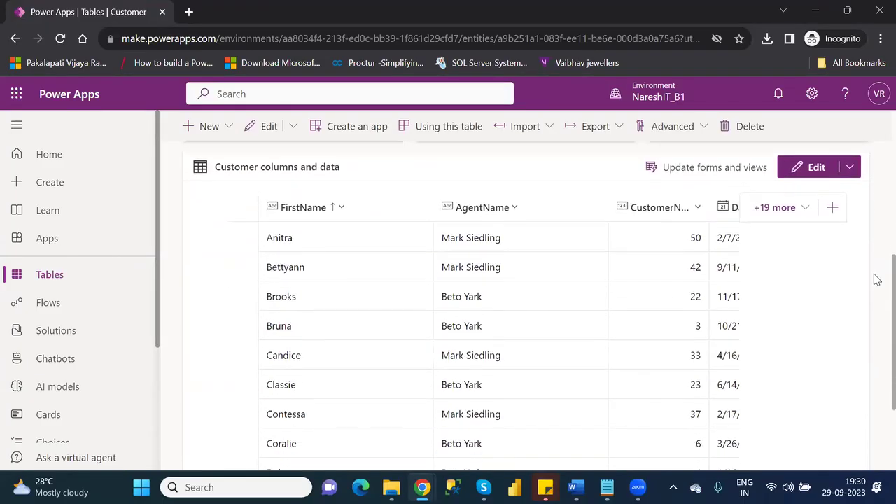
{"action": "scroll", "coordinate": [877, 279], "scroll_direction": "down", "scroll_amount": 1}
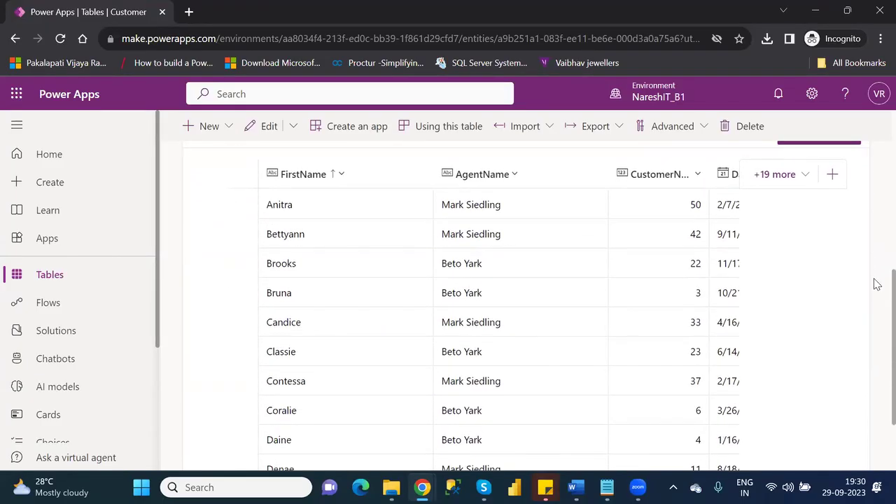
Look through the Customer table's existing columns, search them for "name", and leave the column selection without saving.
{"action": "left_click", "coordinate": [783, 181]}
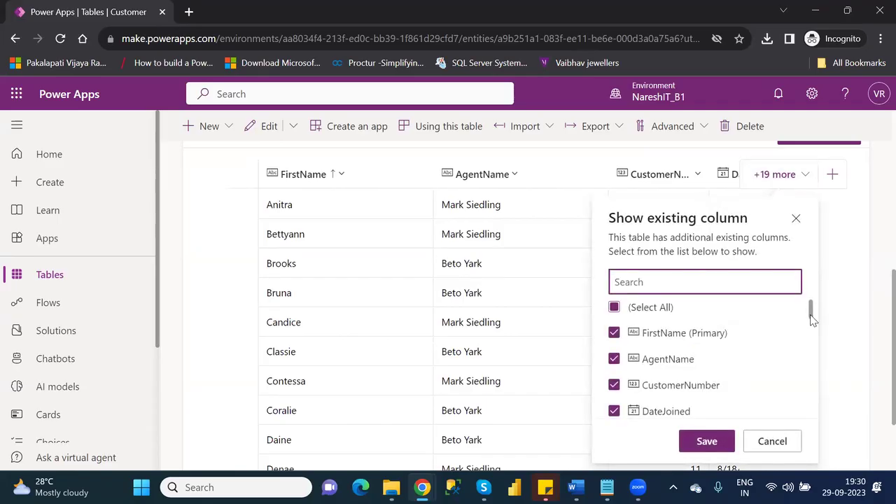
{"action": "left_click_drag", "start_coordinate": [813, 319], "coordinate": [833, 432]}
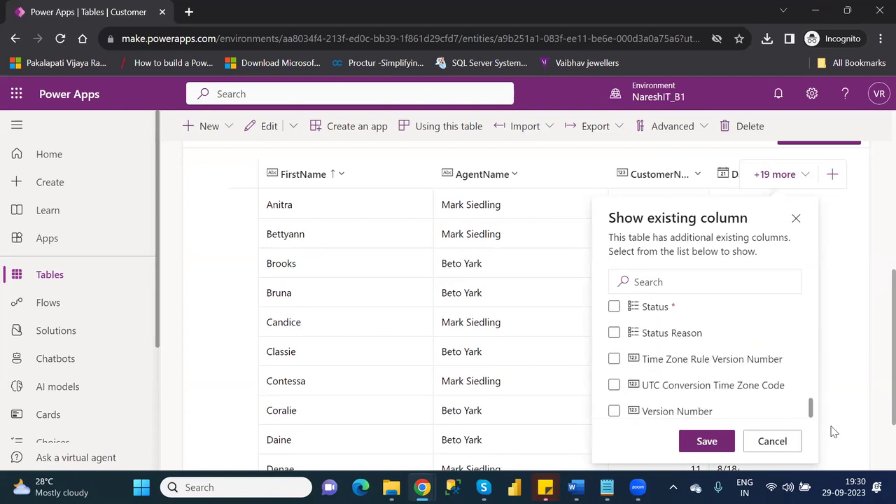
{"action": "left_click", "coordinate": [680, 281]}
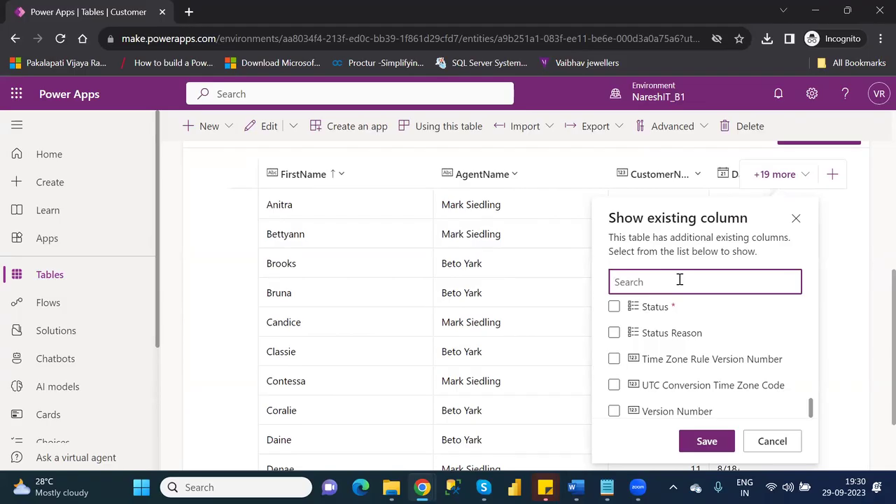
{"action": "type", "text": "name"}
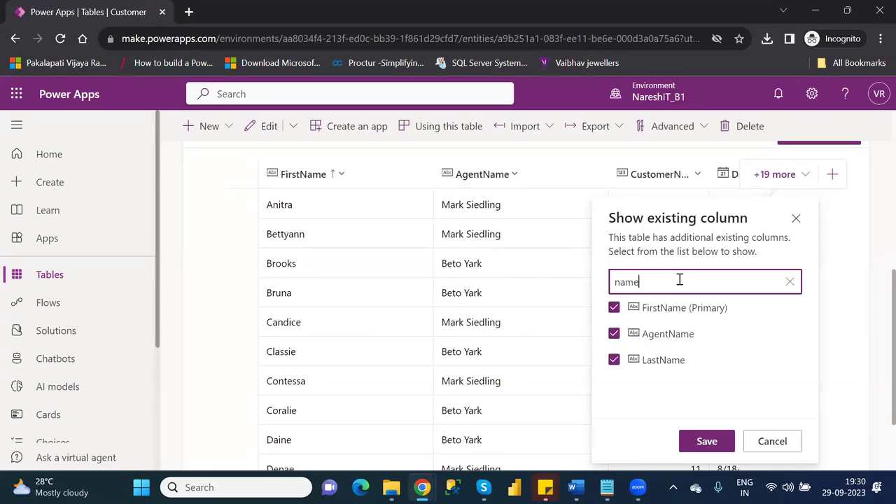
{"action": "key", "text": "BackSpace"}
{"action": "key", "text": "BackSpace"}
{"action": "key", "text": "BackSpace"}
{"action": "key", "text": "BackSpace"}
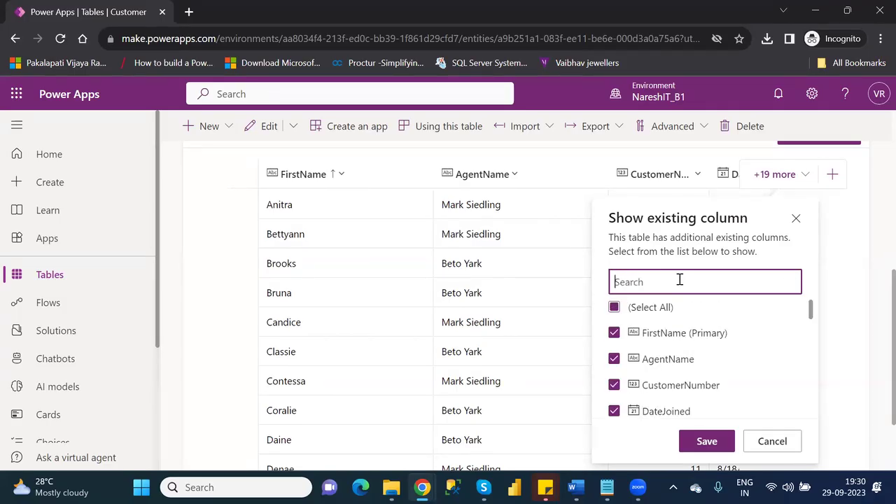
{"action": "left_click", "coordinate": [778, 442]}
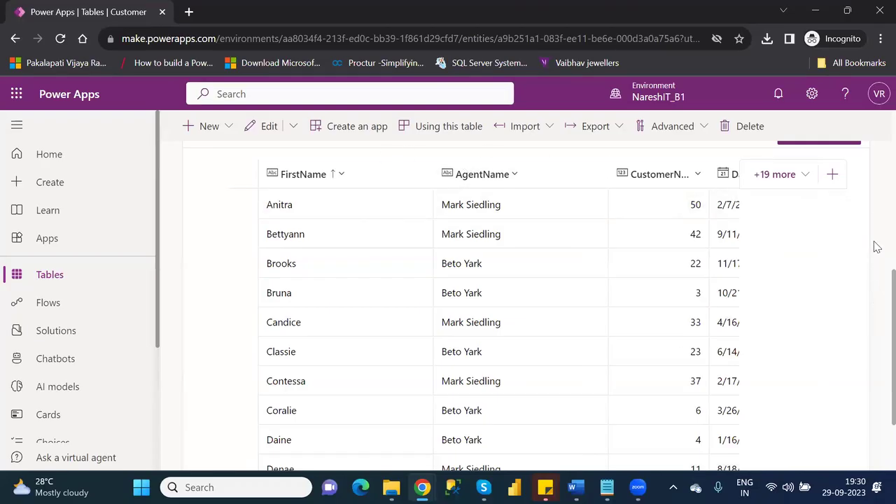
Open the Customer table's full list of columns from its schema.
{"action": "scroll", "coordinate": [876, 238], "scroll_direction": "up", "scroll_amount": 4}
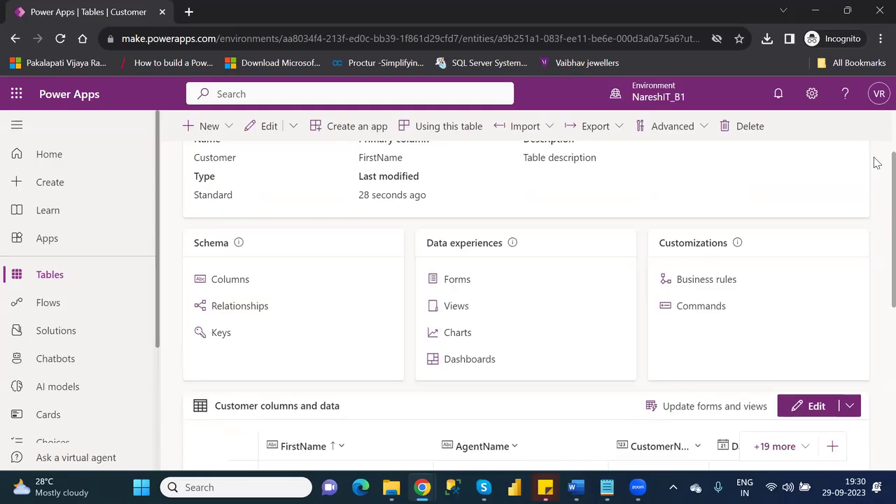
{"action": "scroll", "coordinate": [877, 162], "scroll_direction": "up", "scroll_amount": 1}
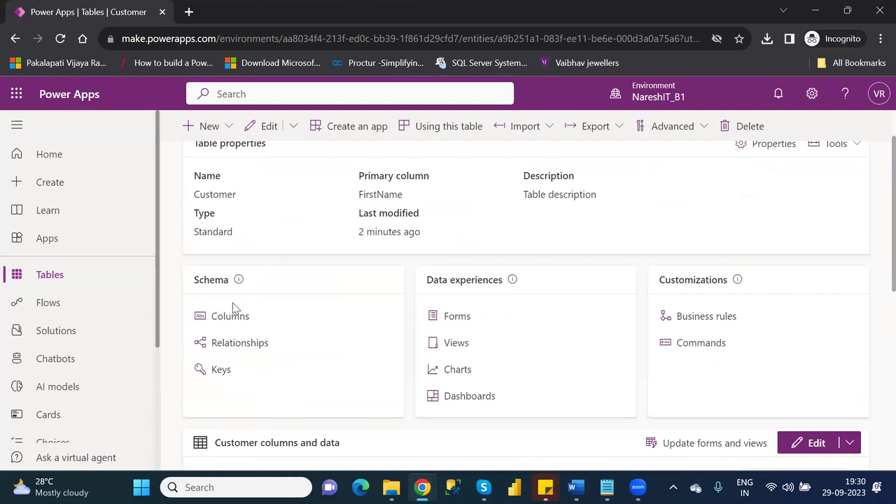
{"action": "left_click", "coordinate": [227, 320]}
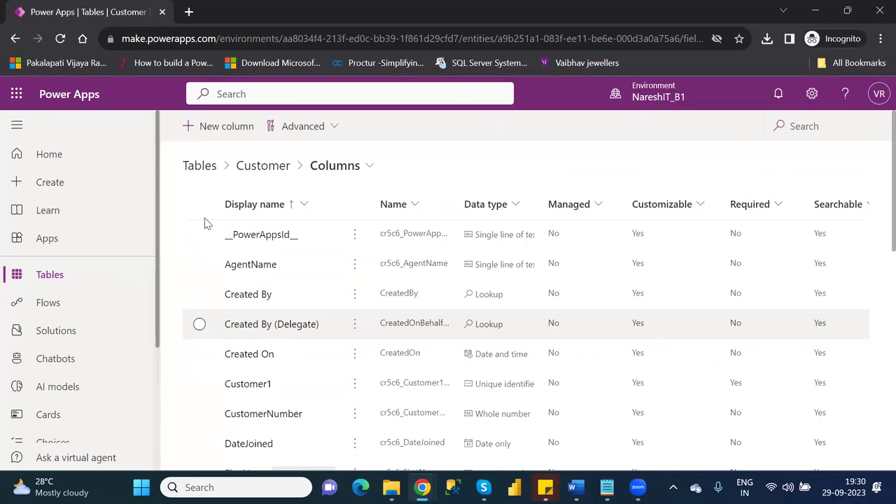
Create a single-line text column with display name Name and Calculated behavior, and save it for editing its calculation.
{"action": "left_click", "coordinate": [229, 132]}
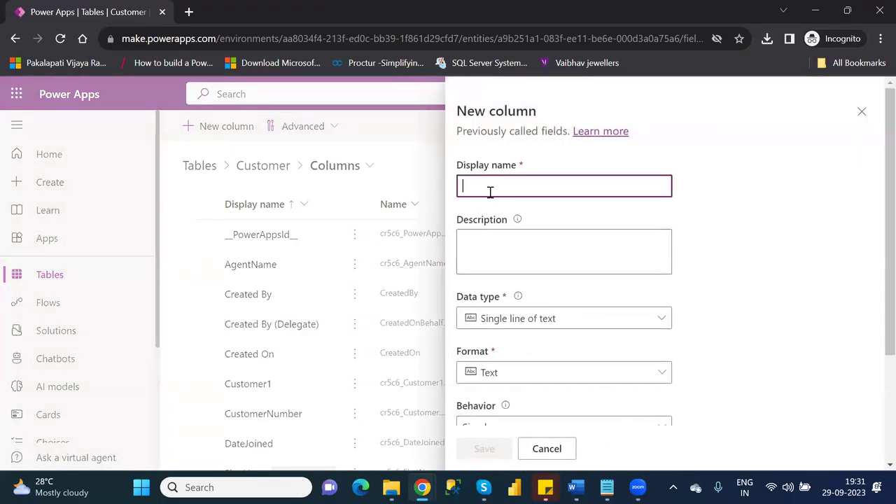
{"action": "type", "text": "Name"}
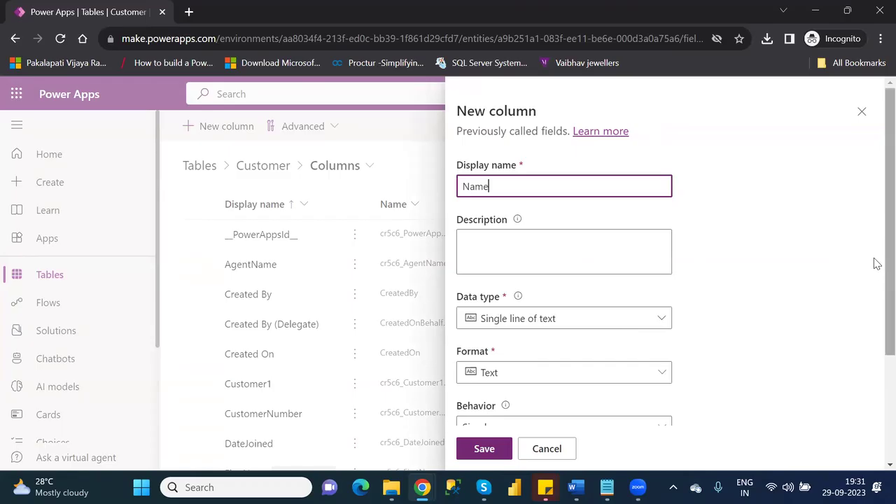
{"action": "scroll", "coordinate": [875, 306], "scroll_direction": "down", "scroll_amount": 3}
{"action": "scroll", "coordinate": [875, 378], "scroll_direction": "down", "scroll_amount": 1}
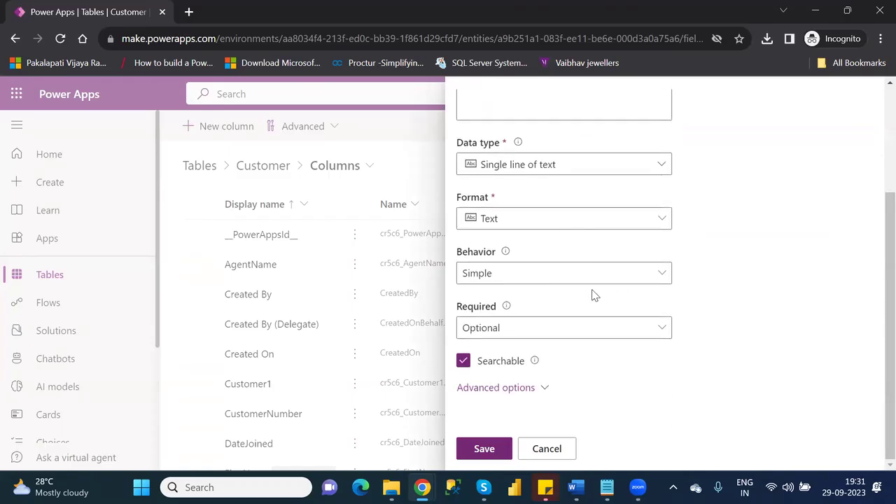
{"action": "left_click", "coordinate": [551, 278]}
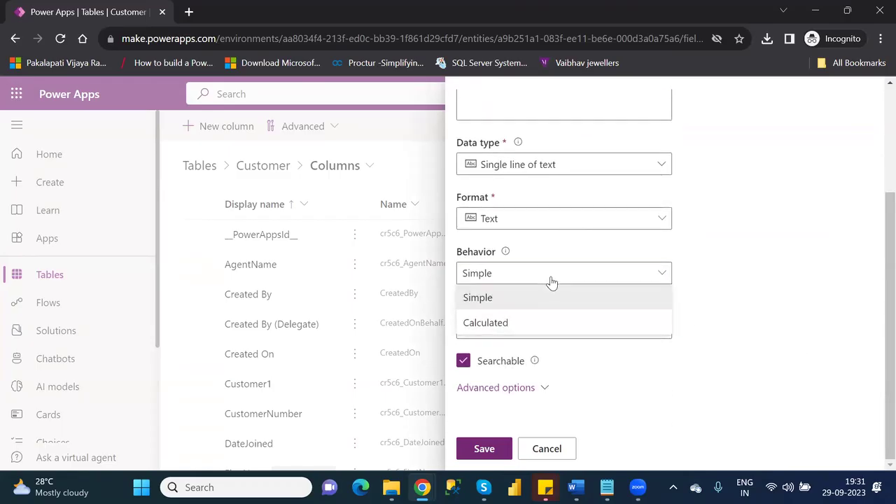
{"action": "left_click", "coordinate": [508, 326]}
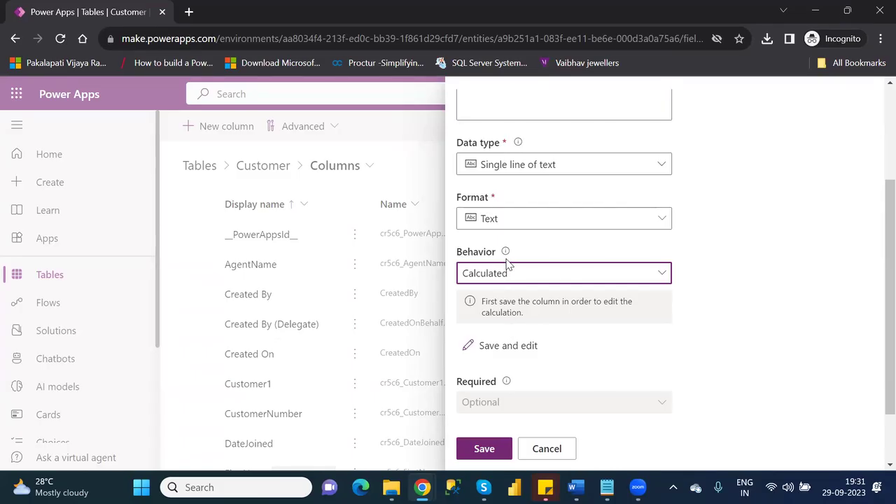
{"action": "left_click", "coordinate": [510, 350]}
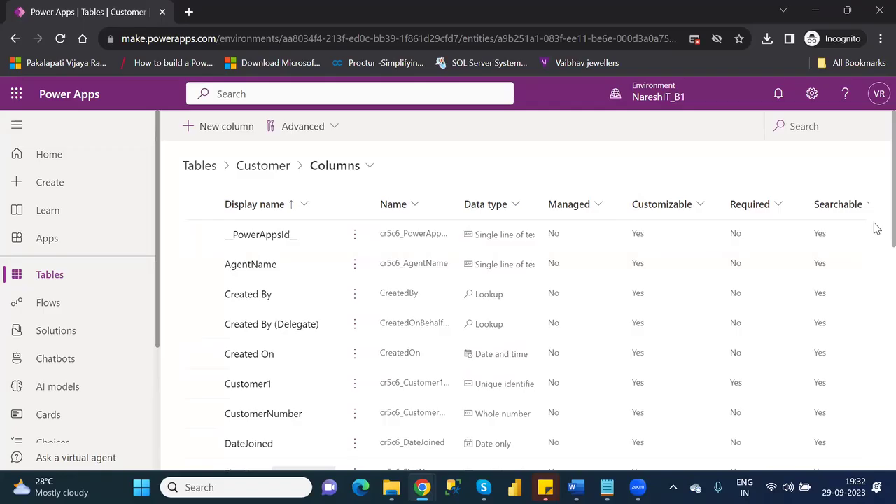
Reopen the Name column's settings from the column list and open its calculation for editing.
{"action": "scroll", "coordinate": [874, 252], "scroll_direction": "down", "scroll_amount": 3}
{"action": "scroll", "coordinate": [875, 308], "scroll_direction": "down", "scroll_amount": 4}
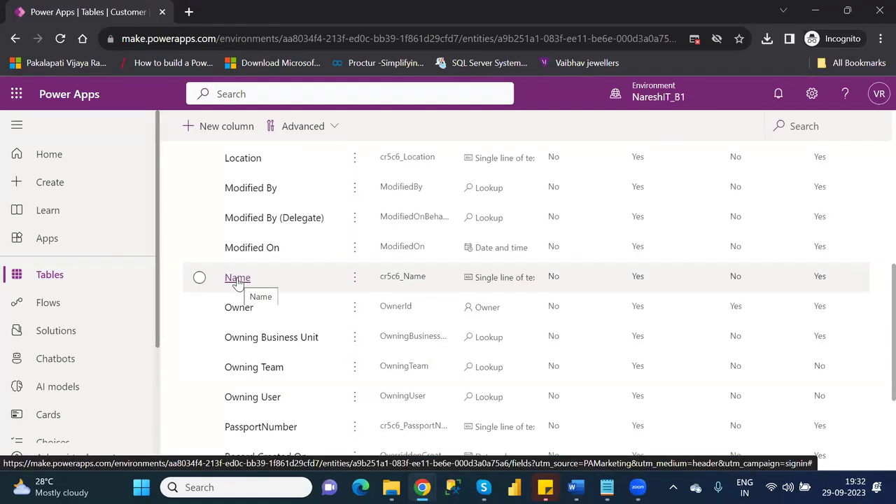
{"action": "left_click", "coordinate": [200, 277]}
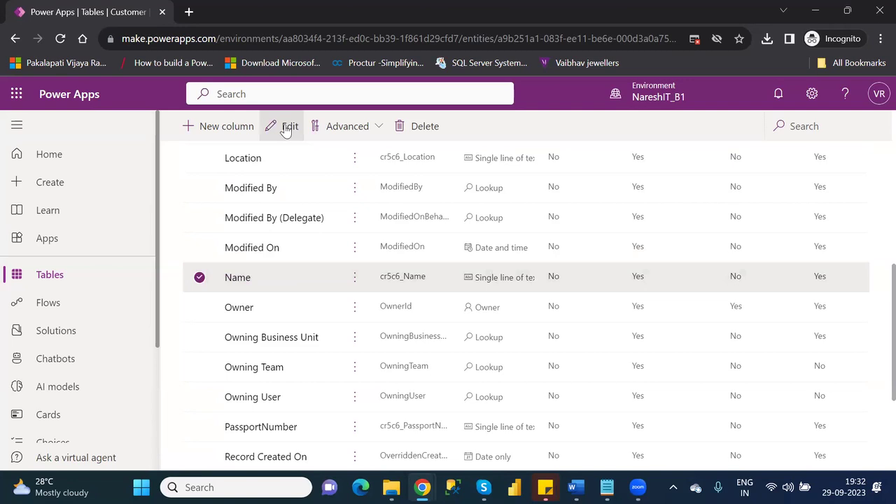
{"action": "left_click", "coordinate": [286, 126]}
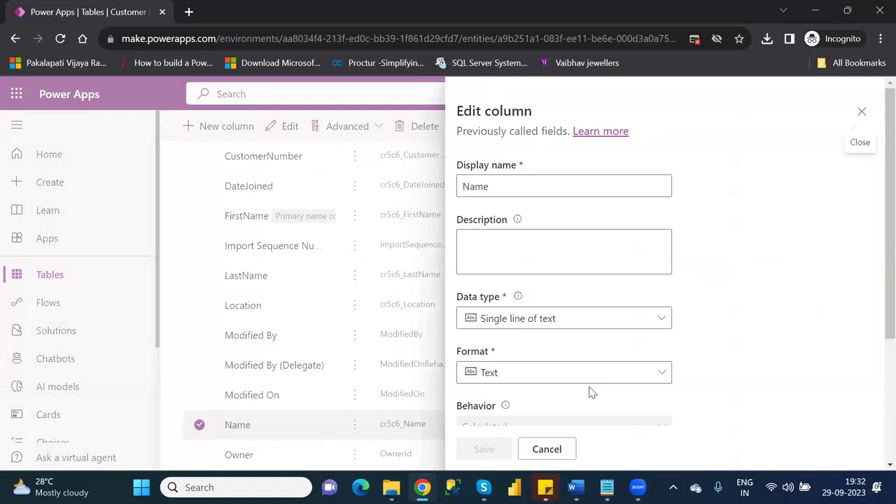
{"action": "scroll", "coordinate": [875, 372], "scroll_direction": "down", "scroll_amount": 2}
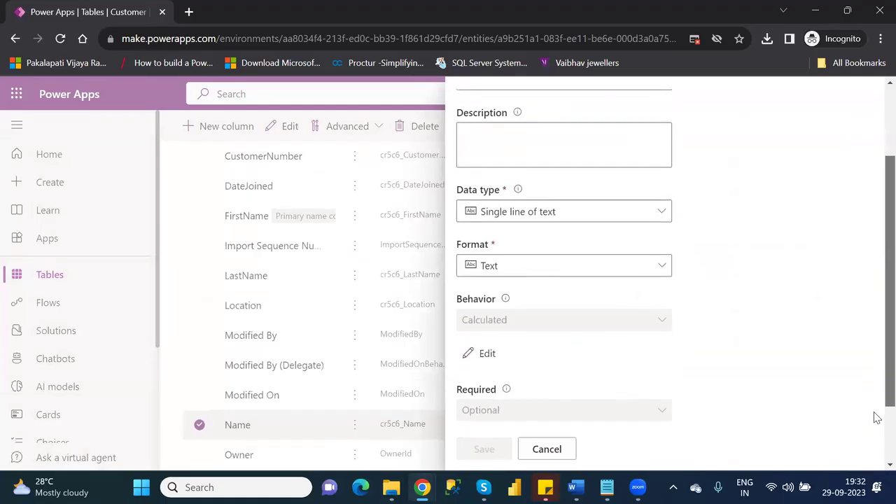
{"action": "scroll", "coordinate": [875, 418], "scroll_direction": "down", "scroll_amount": 1}
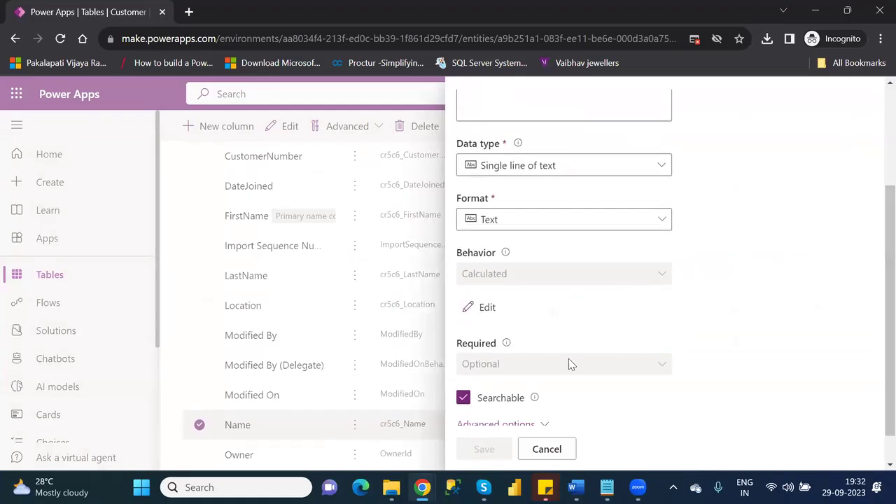
{"action": "left_click", "coordinate": [487, 309]}
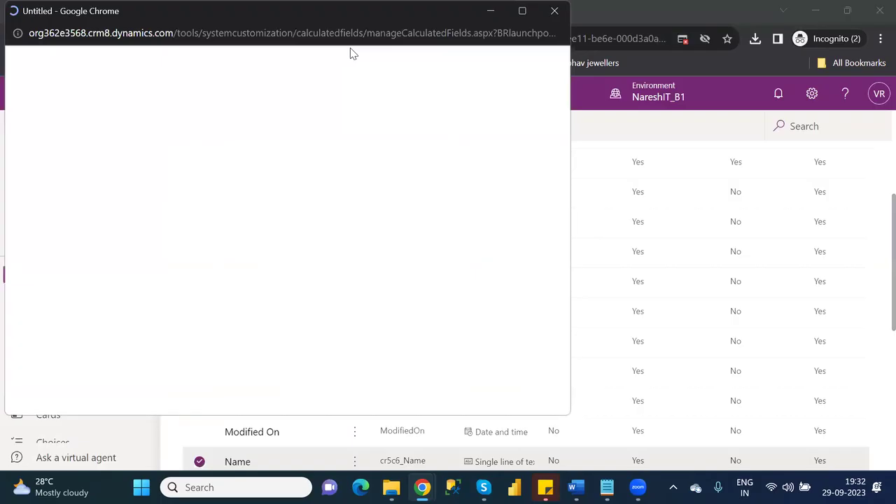
Always allow pop-ups and redirects from make.powerapps.com, and return to the calculated field window for Name.
{"action": "left_click", "coordinate": [683, 40]}
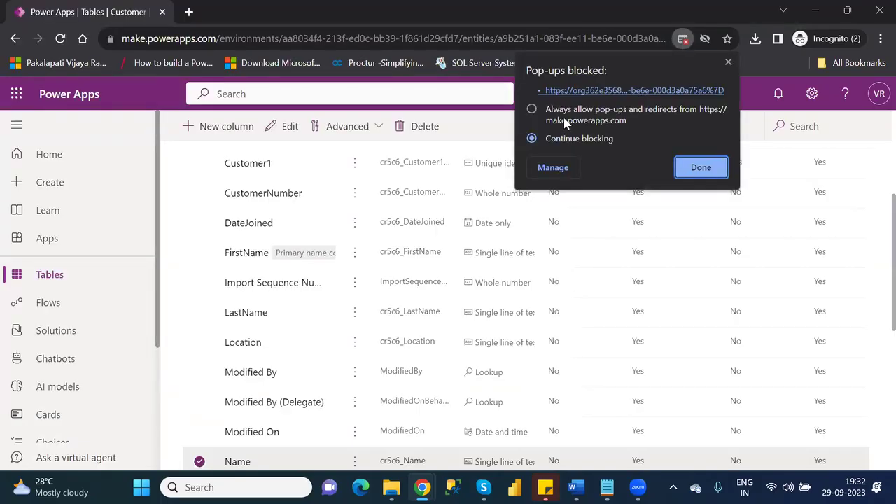
{"action": "left_click", "coordinate": [534, 111]}
{"action": "left_click", "coordinate": [701, 168]}
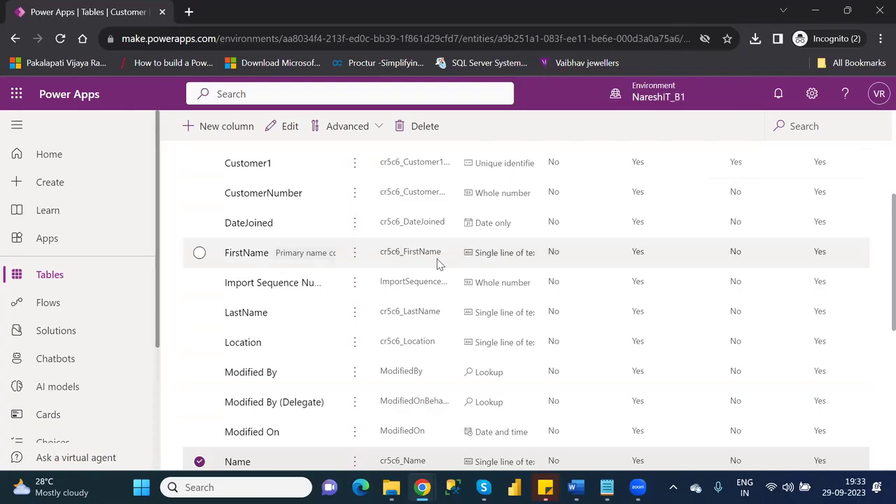
{"action": "key", "text": "alt+Tab"}
{"action": "key", "text": "alt+Tab"}
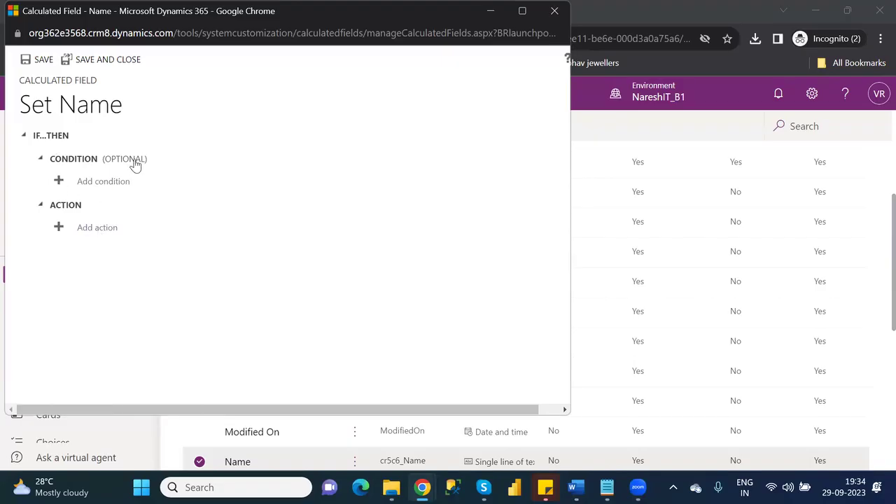
Add an action to the Name calculated field using the CONCAT function with cr5c6_firstname as its first argument.
{"action": "left_click", "coordinate": [97, 231]}
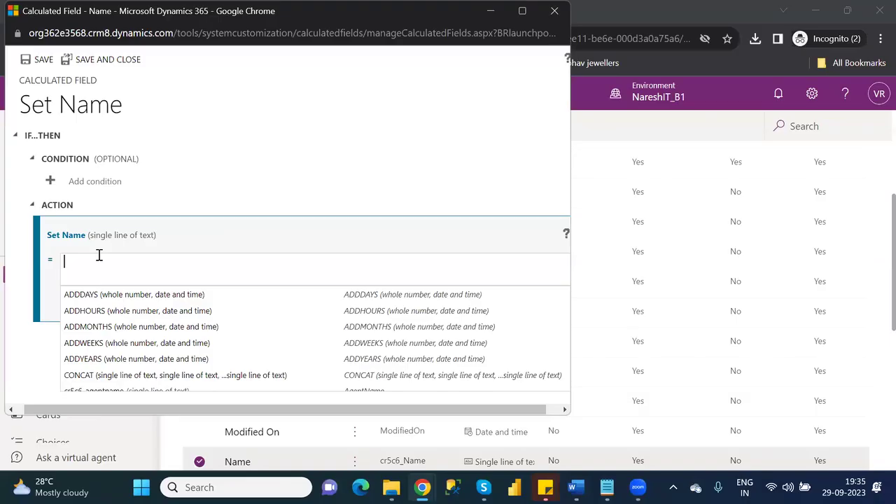
{"action": "type", "text": "co"}
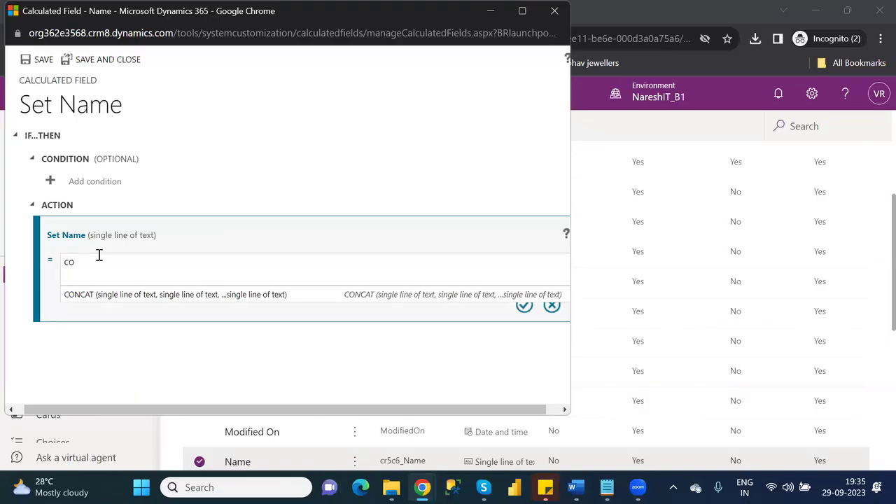
{"action": "left_click", "coordinate": [80, 295]}
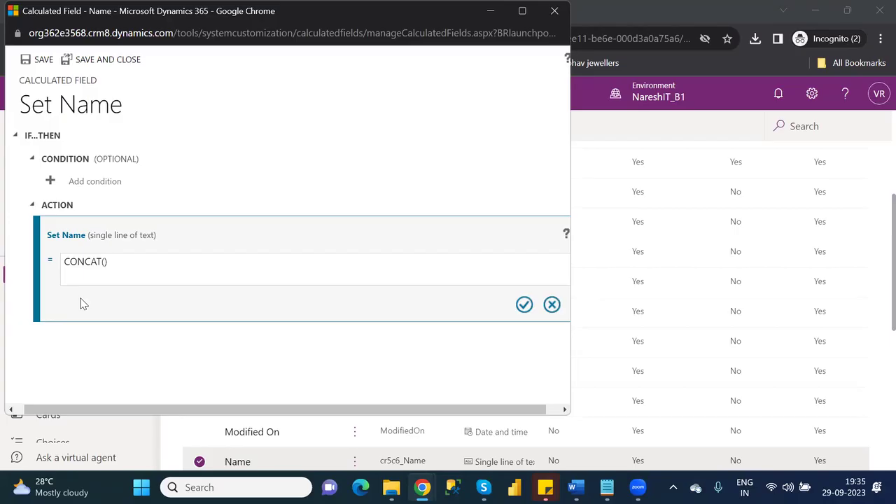
{"action": "type", "text": "firs"}
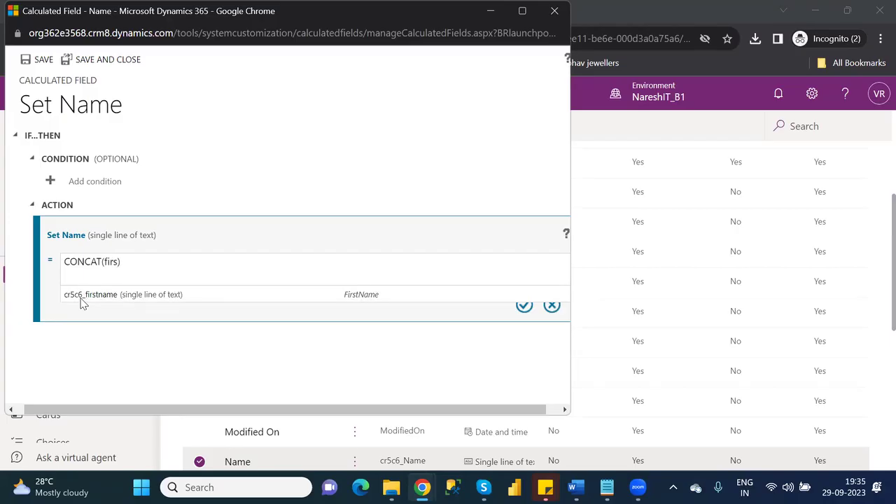
{"action": "left_click", "coordinate": [89, 295]}
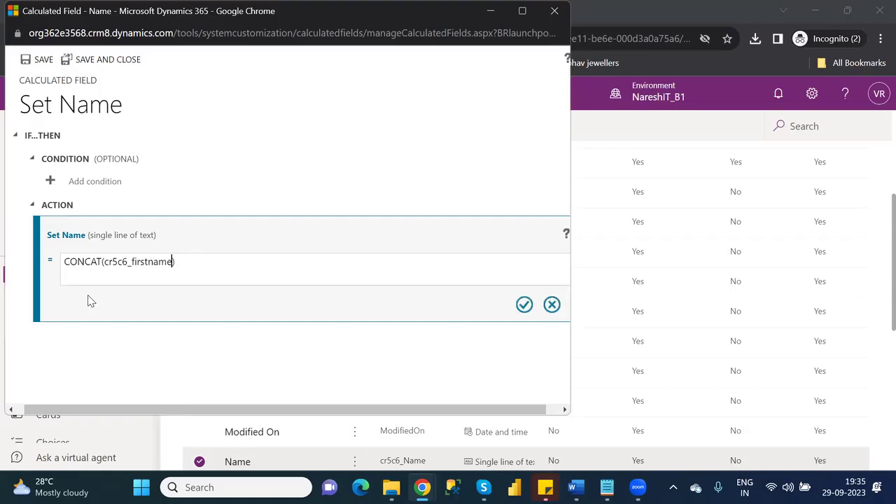
Complete the formula as CONCAT(cr5c6_firstname,cr5c6_lastname) and accept the action.
{"action": "type", "text": ","}
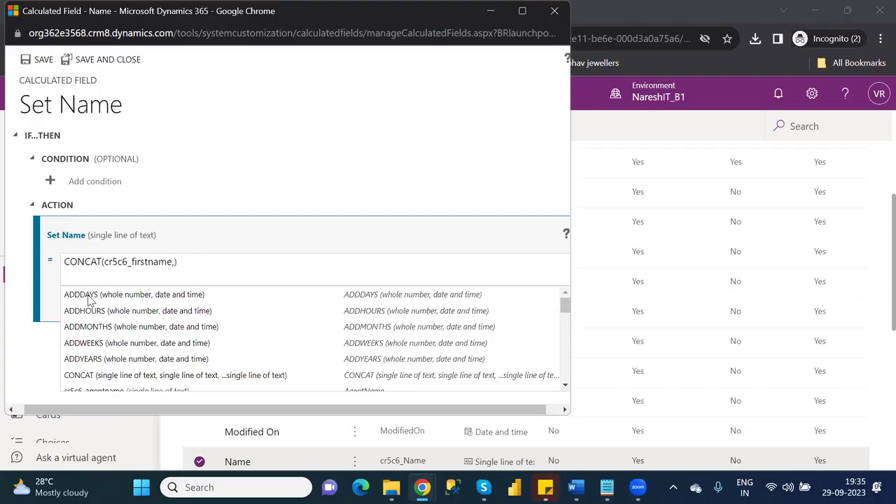
{"action": "type", "text": "last"}
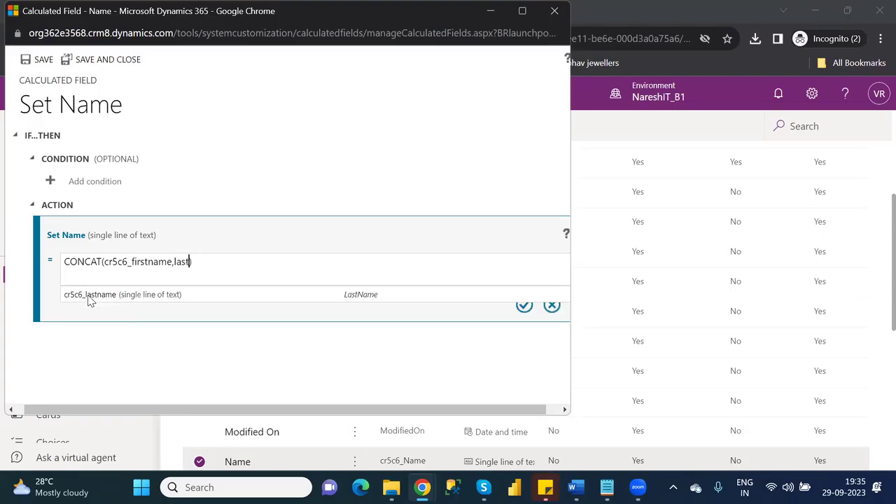
{"action": "left_click", "coordinate": [94, 295]}
{"action": "type", "text": ")"}
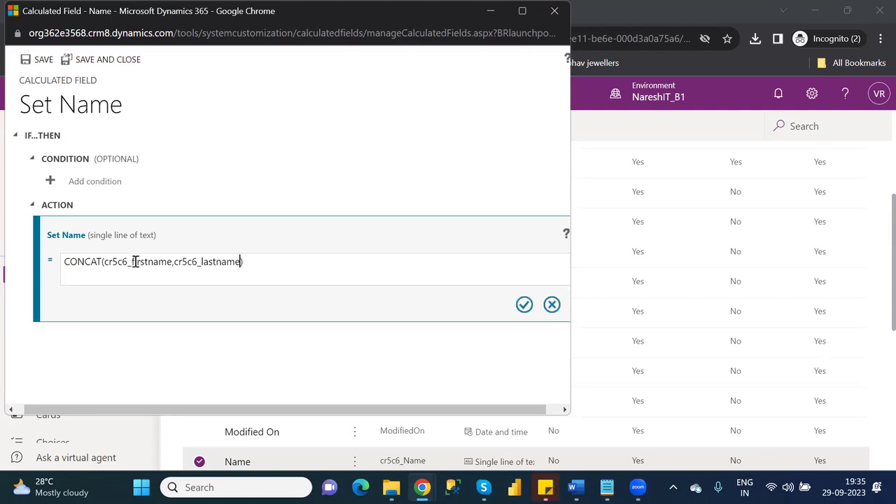
{"action": "left_click", "coordinate": [131, 262]}
{"action": "left_click", "coordinate": [106, 261], "text": "shift"}
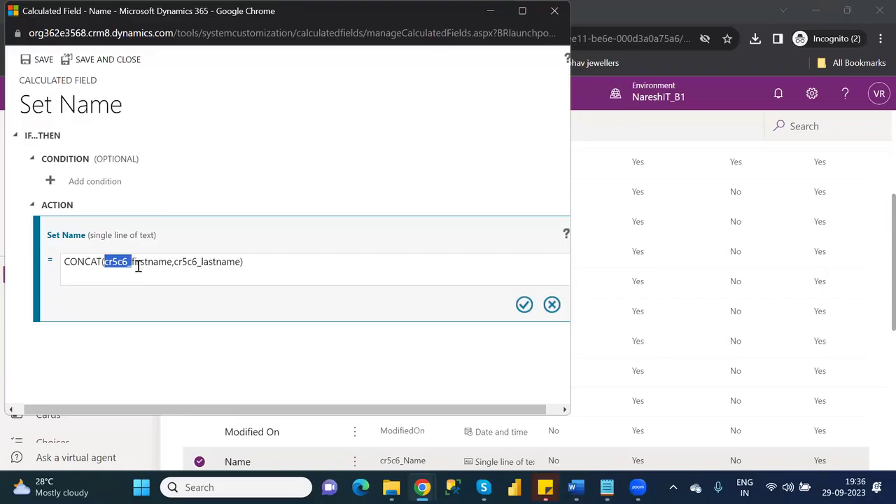
{"action": "double_click", "coordinate": [152, 262]}
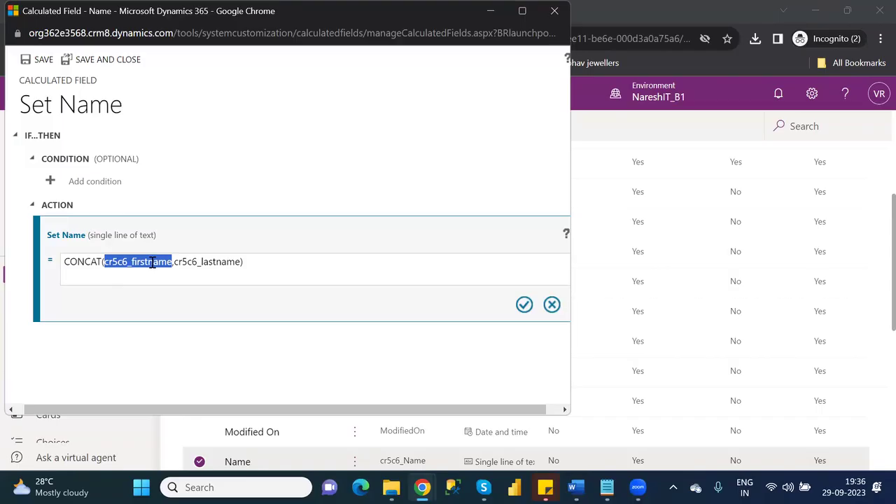
{"action": "left_click", "coordinate": [525, 306]}
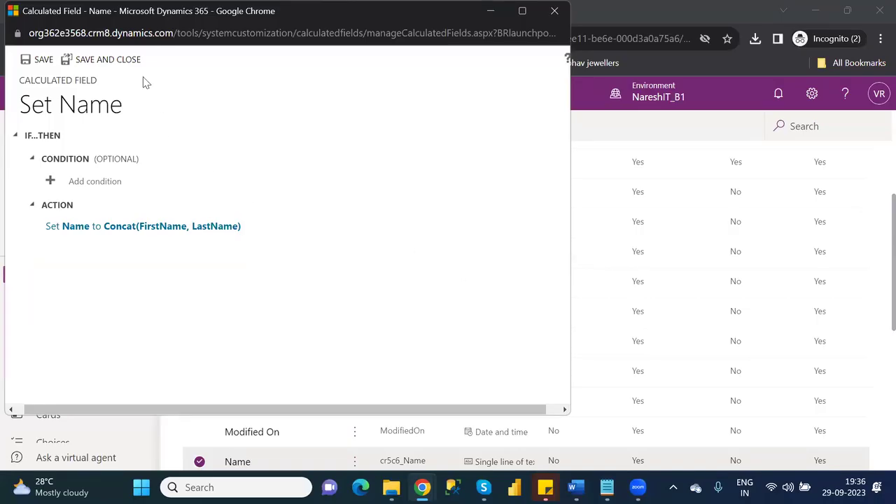
Save and close the Name calculation, and open the Customer table by searching the tables for "cus".
{"action": "left_click", "coordinate": [91, 61]}
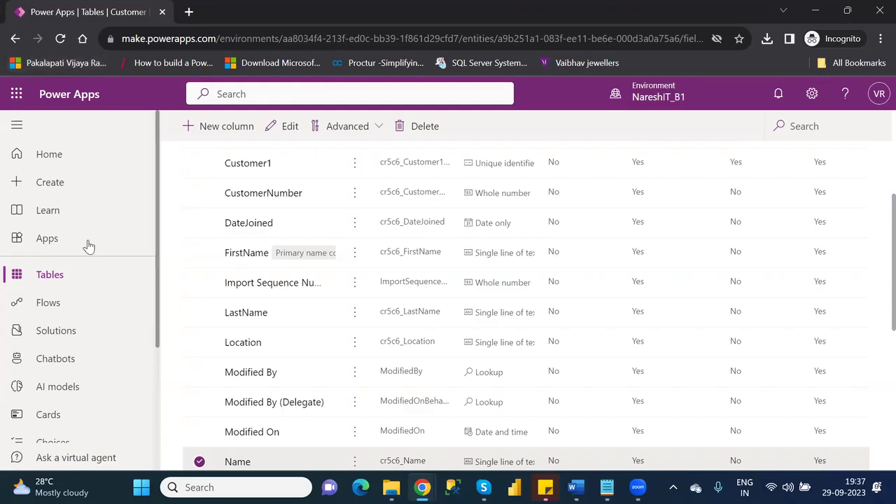
{"action": "left_click", "coordinate": [63, 275]}
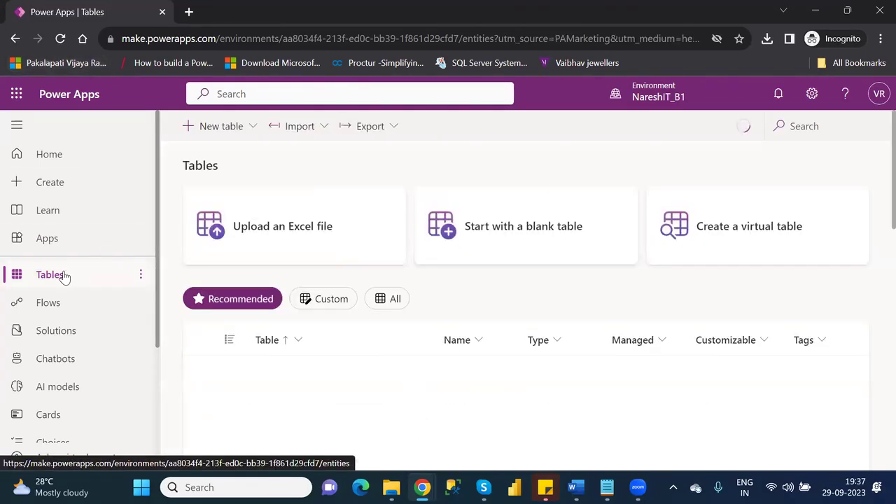
{"action": "left_click", "coordinate": [808, 124]}
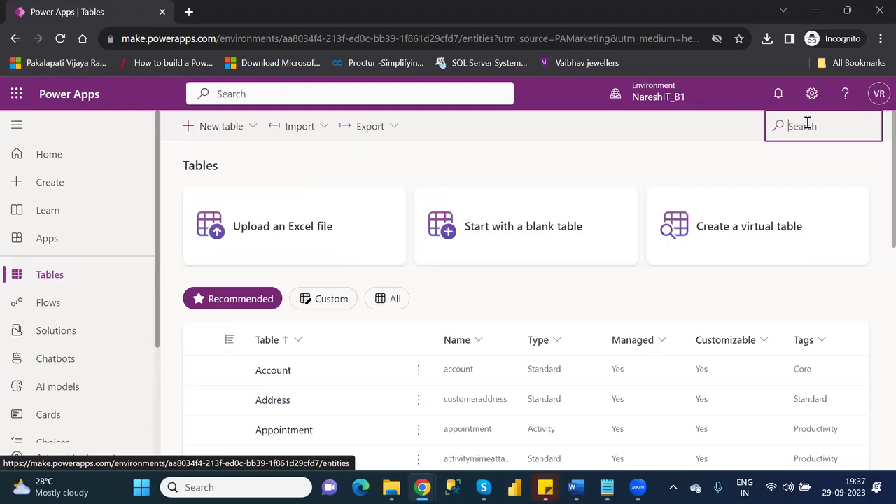
{"action": "type", "text": "cu"}
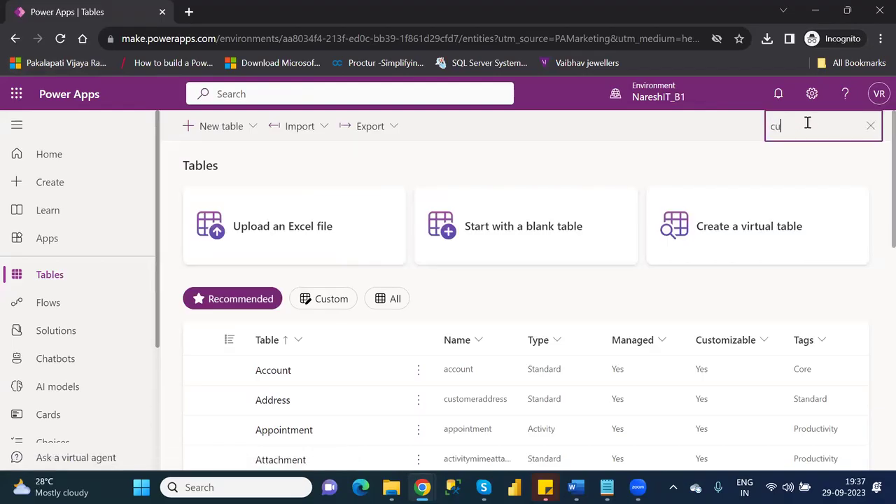
{"action": "type", "text": "s"}
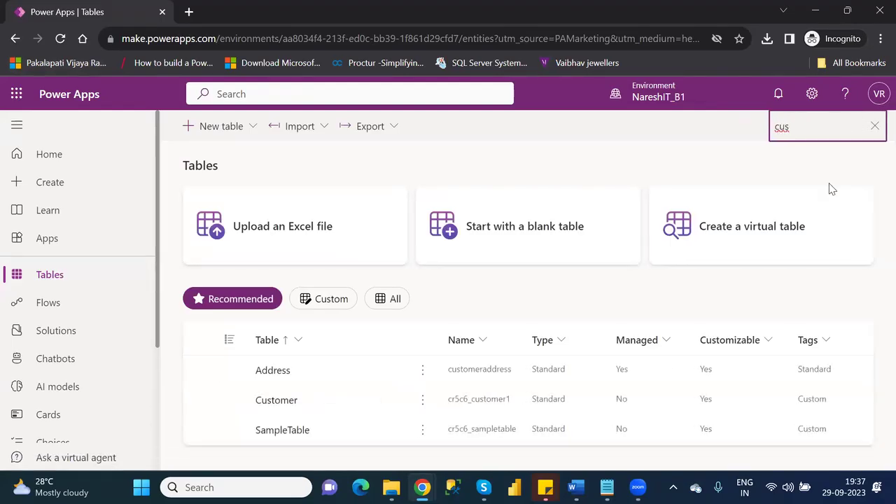
{"action": "left_click", "coordinate": [284, 402]}
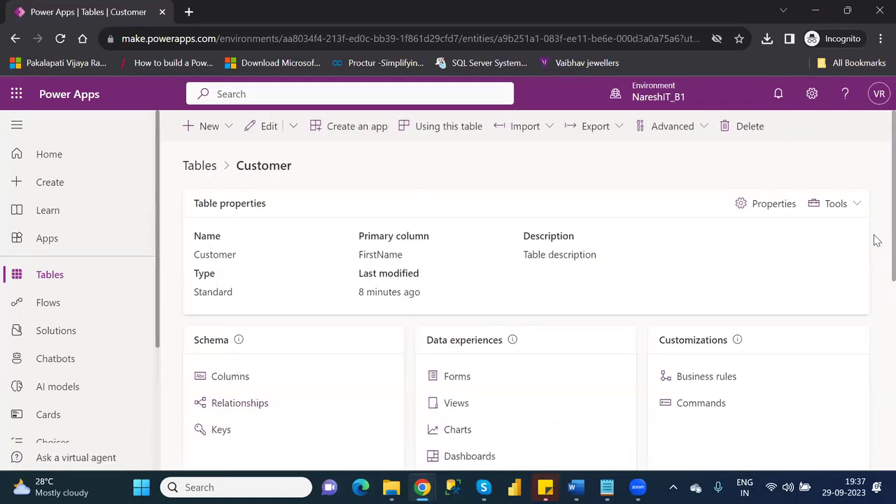
Show the existing Name column in the Customer columns and data grid.
{"action": "scroll", "coordinate": [876, 252], "scroll_direction": "down", "scroll_amount": 3}
{"action": "scroll", "coordinate": [875, 372], "scroll_direction": "down", "scroll_amount": 2}
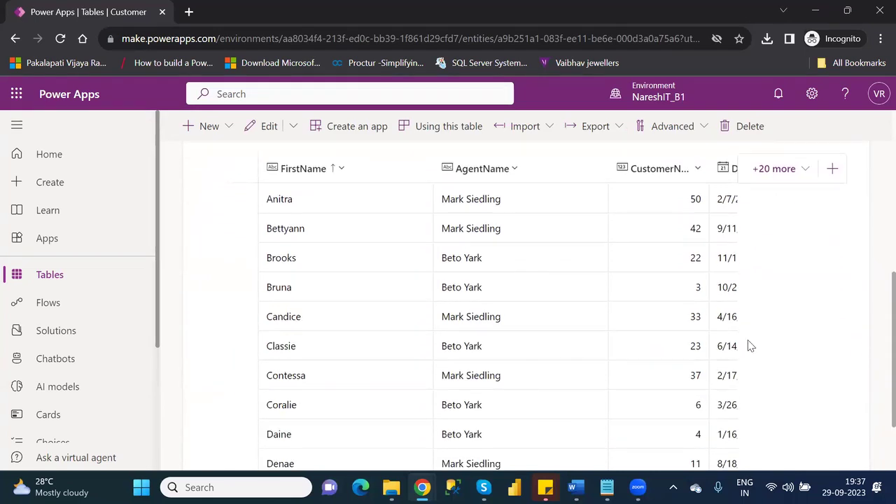
{"action": "left_click", "coordinate": [809, 173]}
{"action": "left_click_drag", "start_coordinate": [809, 297], "coordinate": [825, 371]}
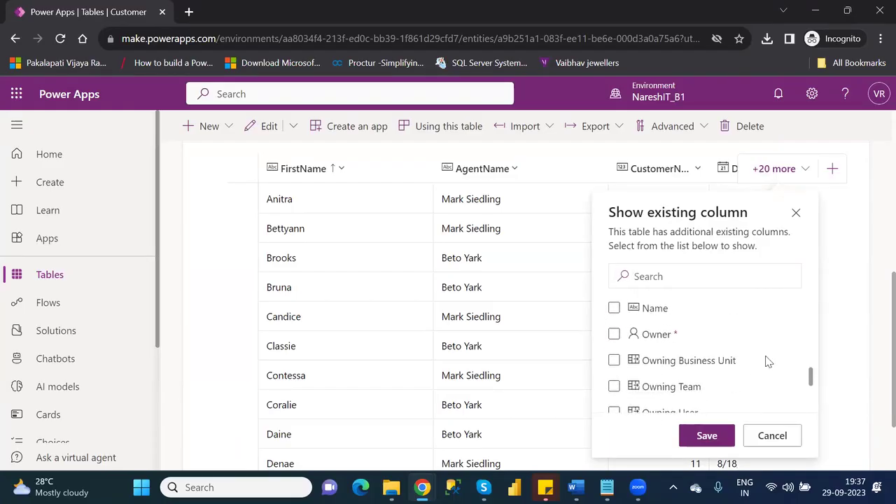
{"action": "left_click", "coordinate": [614, 310]}
{"action": "left_click", "coordinate": [614, 310]}
{"action": "left_click", "coordinate": [706, 435]}
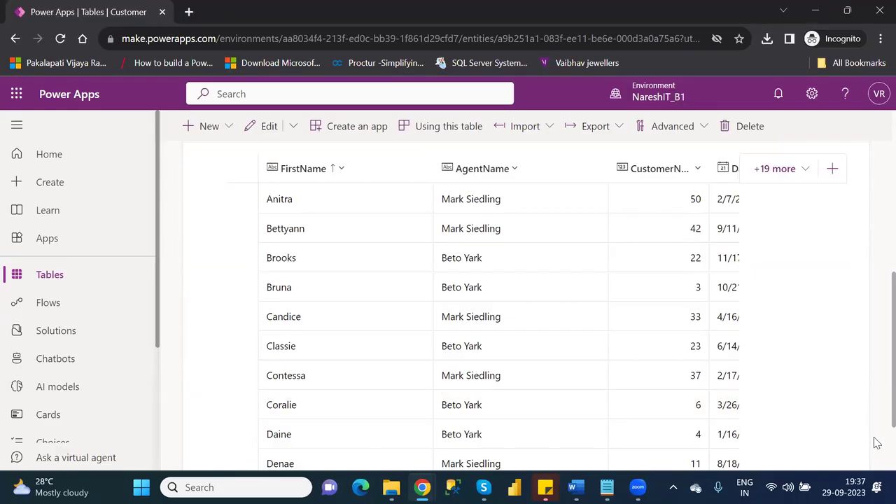
Check the calculated Name values at the far end of the Customer data grid.
{"action": "scroll", "coordinate": [876, 443], "scroll_direction": "down", "scroll_amount": 2}
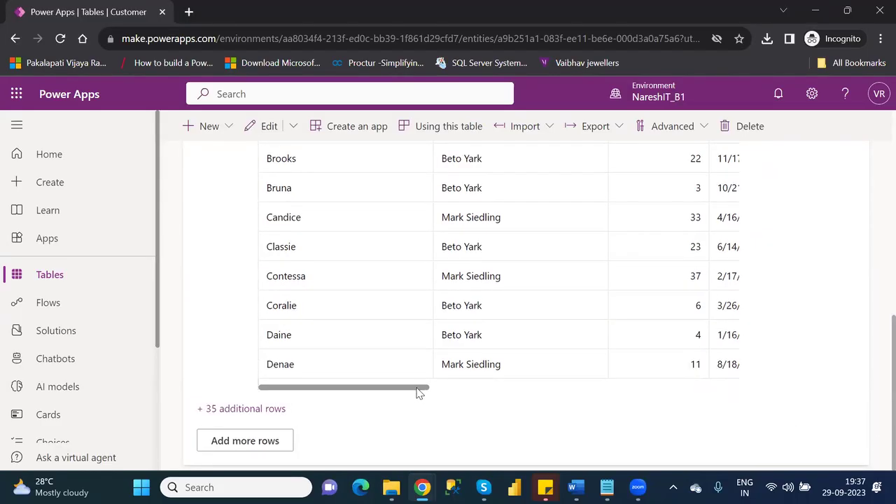
{"action": "left_click_drag", "start_coordinate": [418, 391], "coordinate": [726, 400]}
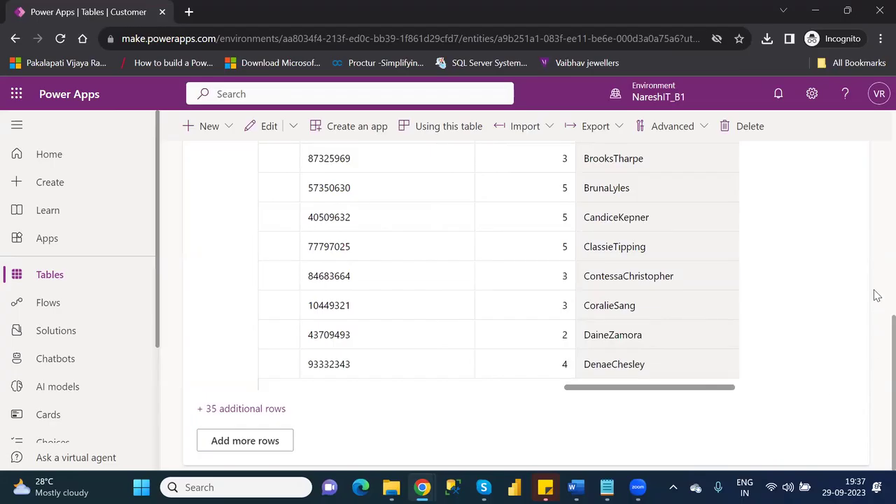
{"action": "scroll", "coordinate": [877, 296], "scroll_direction": "up", "scroll_amount": 5}
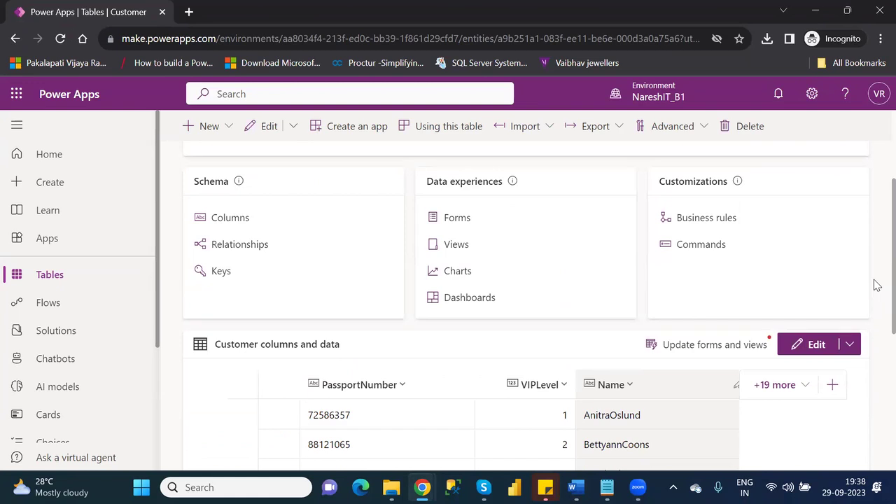
{"action": "scroll", "coordinate": [875, 309], "scroll_direction": "down", "scroll_amount": 2}
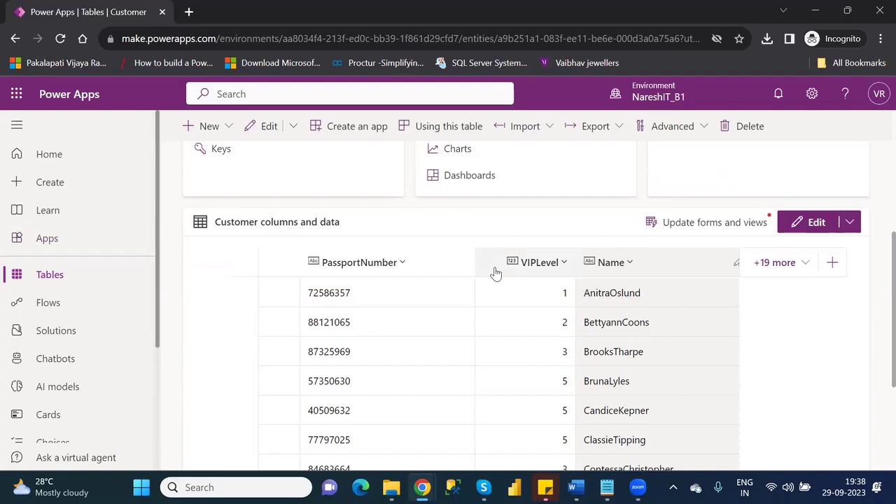
Open the Name column's settings from the Customer table's column list and open its calculation for editing.
{"action": "scroll", "coordinate": [877, 287], "scroll_direction": "up", "scroll_amount": 3}
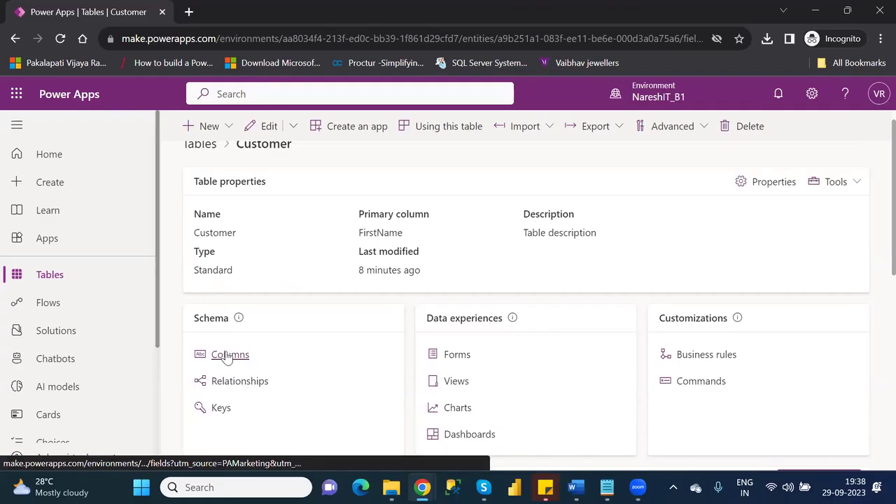
{"action": "left_click", "coordinate": [230, 355]}
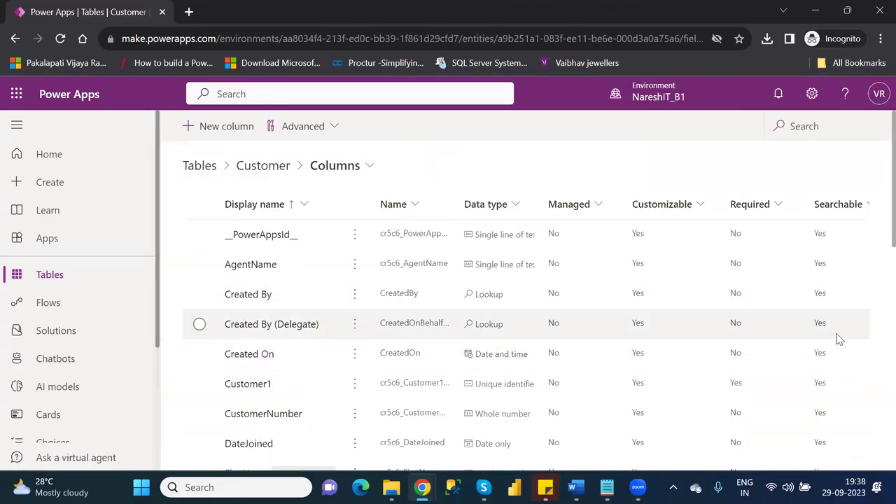
{"action": "scroll", "coordinate": [876, 273], "scroll_direction": "down", "scroll_amount": 3}
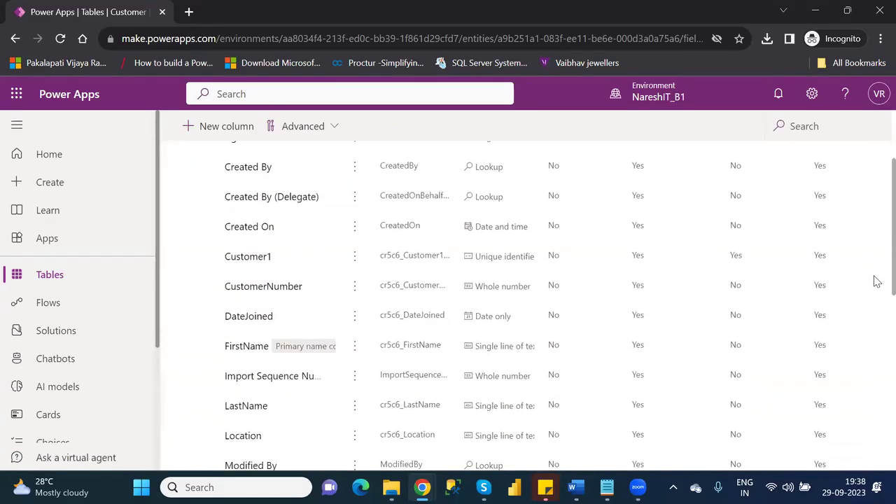
{"action": "scroll", "coordinate": [876, 336], "scroll_direction": "down", "scroll_amount": 1}
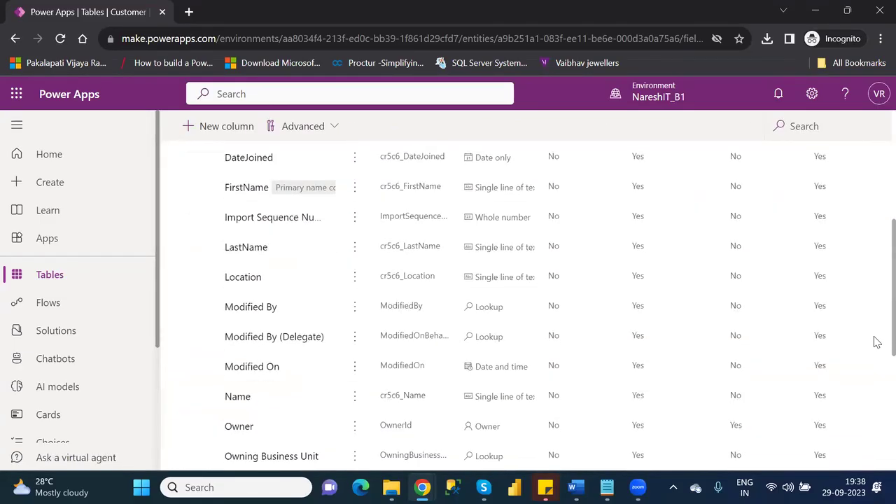
{"action": "left_click", "coordinate": [355, 398]}
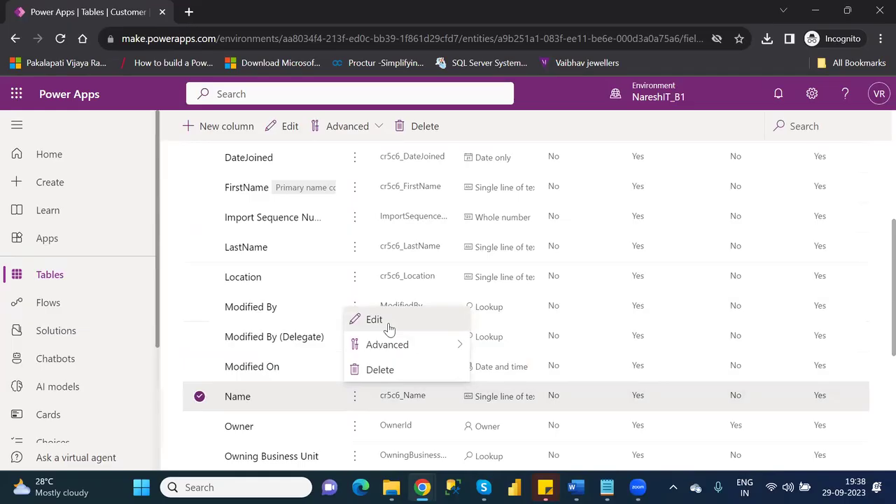
{"action": "left_click", "coordinate": [378, 321]}
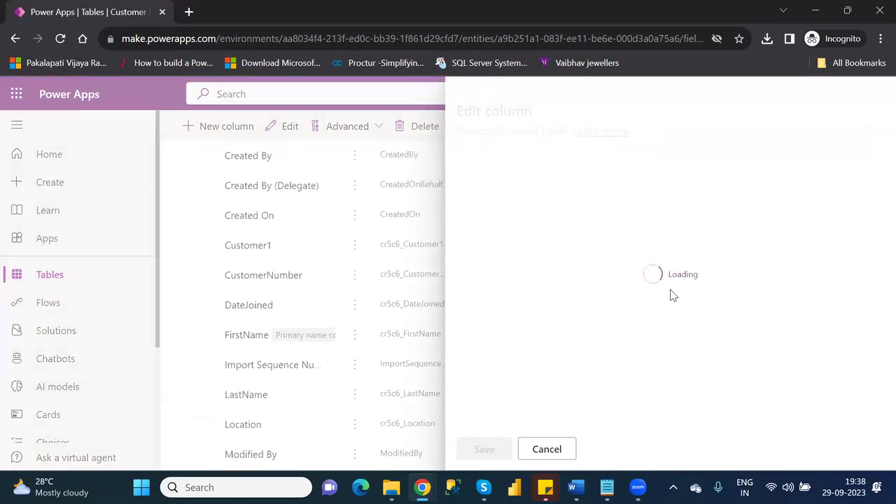
{"action": "left_click_drag", "start_coordinate": [875, 300], "coordinate": [875, 432]}
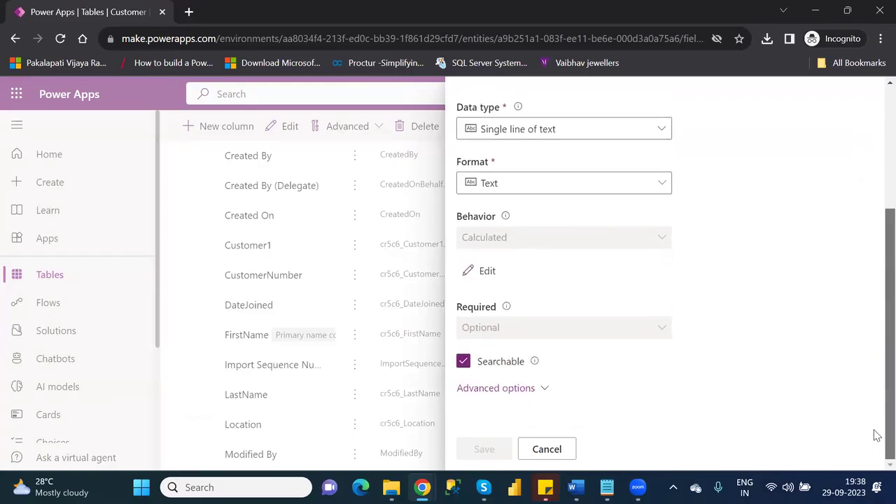
{"action": "left_click", "coordinate": [488, 272]}
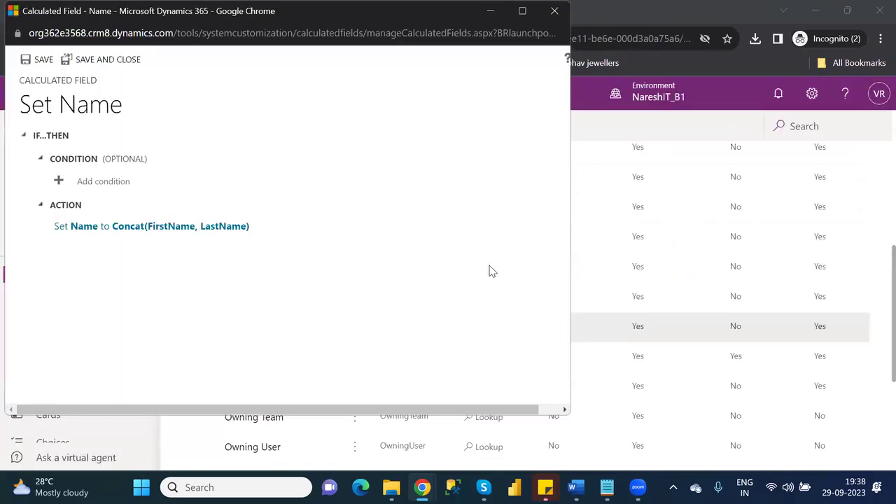
Change the Name formula to Concat(cr5c6_firstname," ", cr5c6_lastname), accept the action, and save and close the calculated field.
{"action": "left_click", "coordinate": [151, 225]}
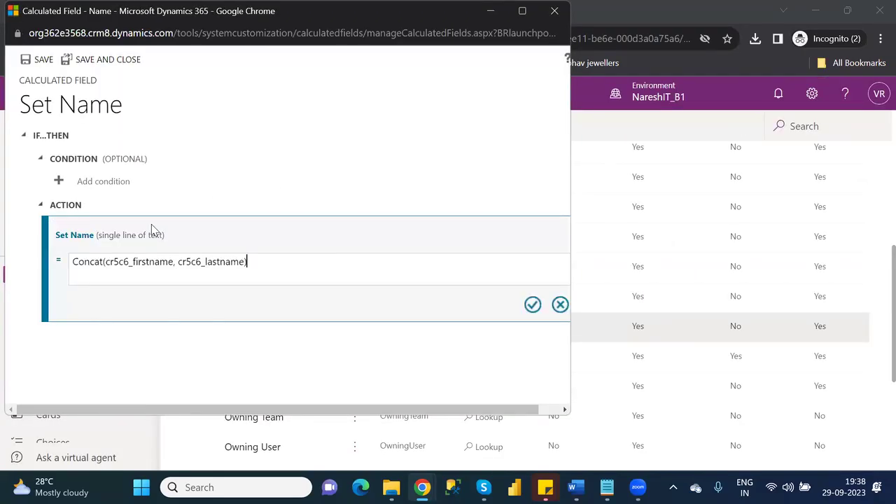
{"action": "left_click", "coordinate": [176, 262]}
{"action": "type", "text": ","}
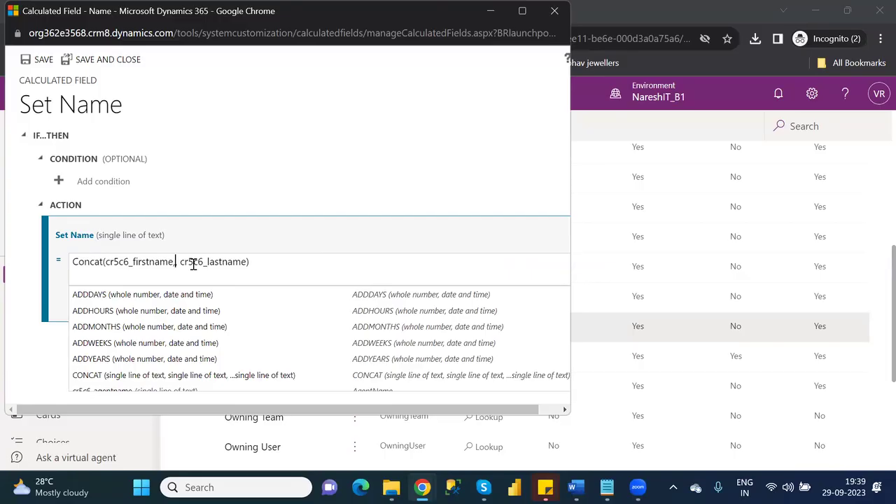
{"action": "type", "text": "\"\","}
{"action": "key", "text": "Left"}
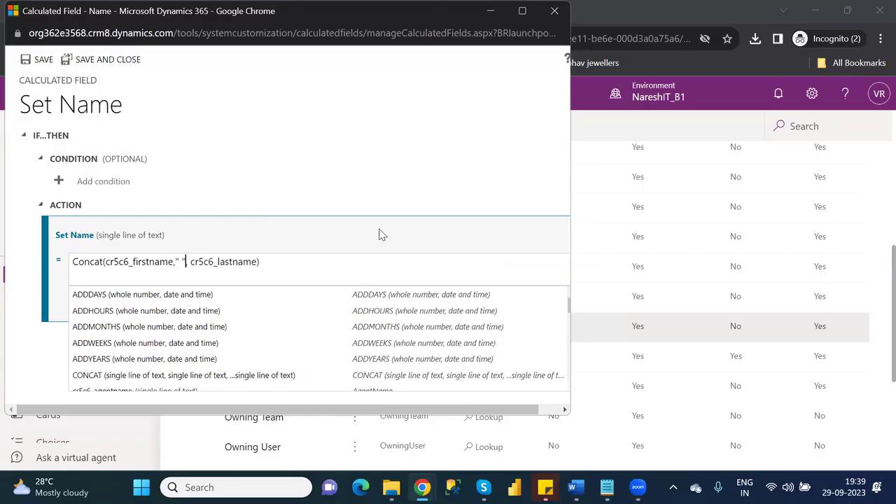
{"action": "left_click", "coordinate": [381, 260]}
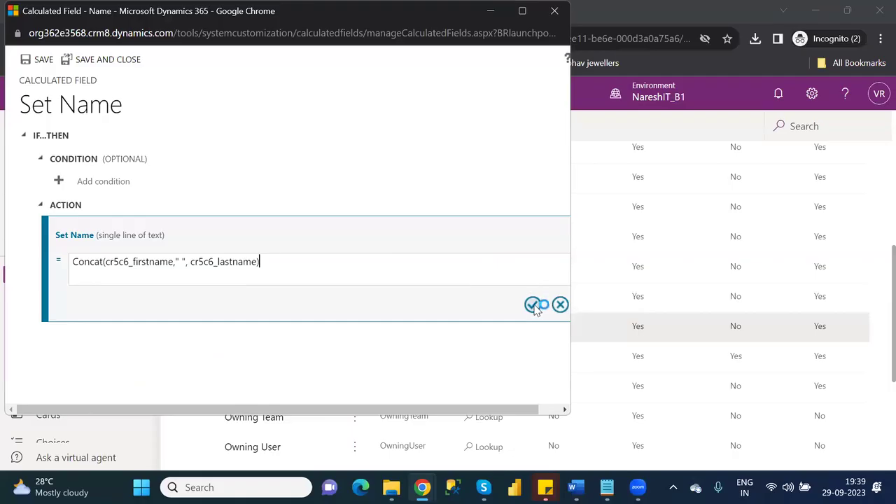
{"action": "left_click", "coordinate": [534, 307]}
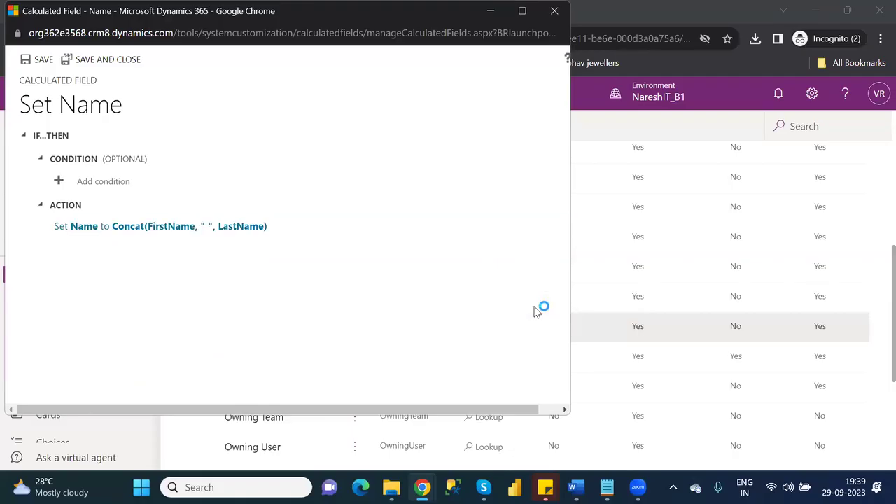
{"action": "left_click", "coordinate": [109, 59]}
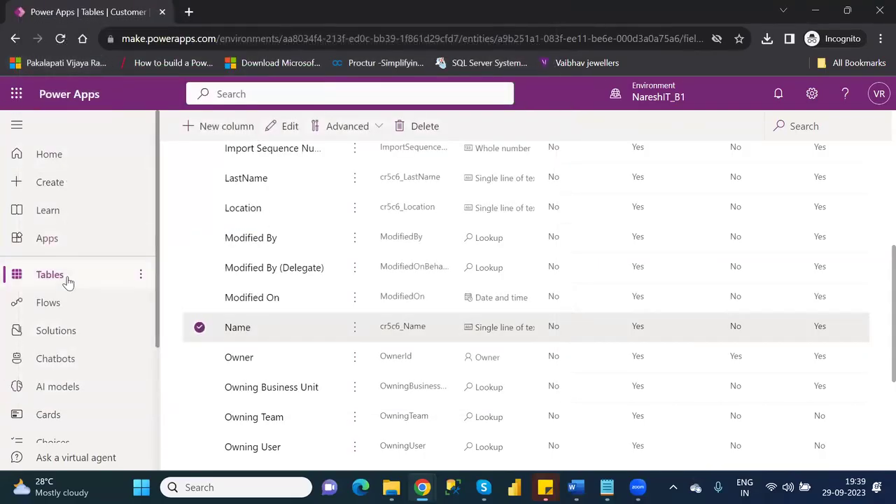
Return to the Customer table and review the Name column's values in its data grid.
{"action": "left_click", "coordinate": [16, 40]}
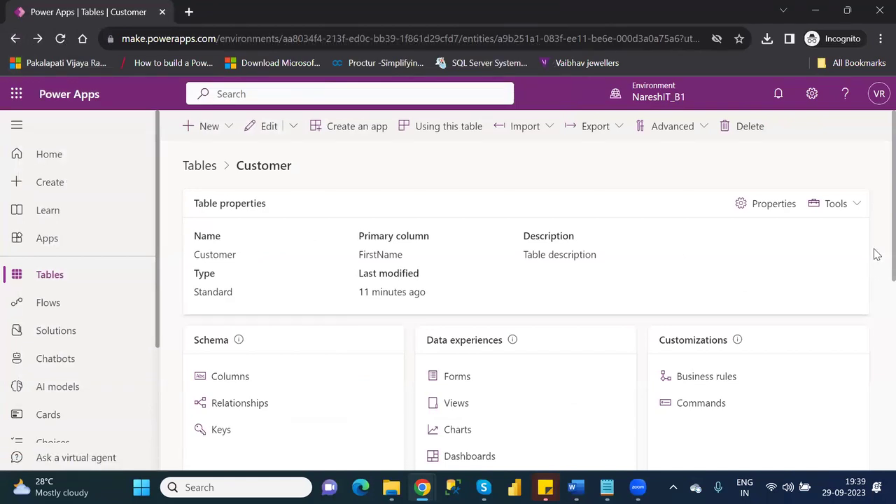
{"action": "scroll", "coordinate": [876, 266], "scroll_direction": "down", "scroll_amount": 3}
{"action": "scroll", "coordinate": [875, 378], "scroll_direction": "down", "scroll_amount": 4}
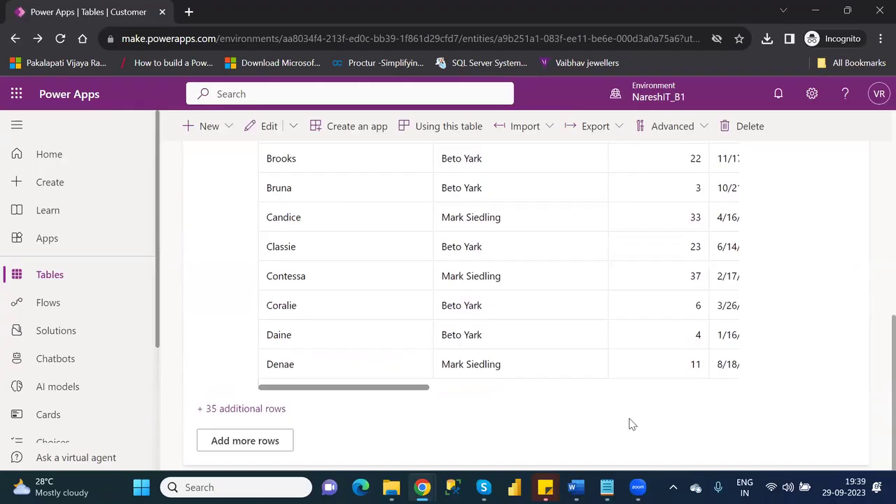
{"action": "left_click_drag", "start_coordinate": [413, 391], "coordinate": [763, 396]}
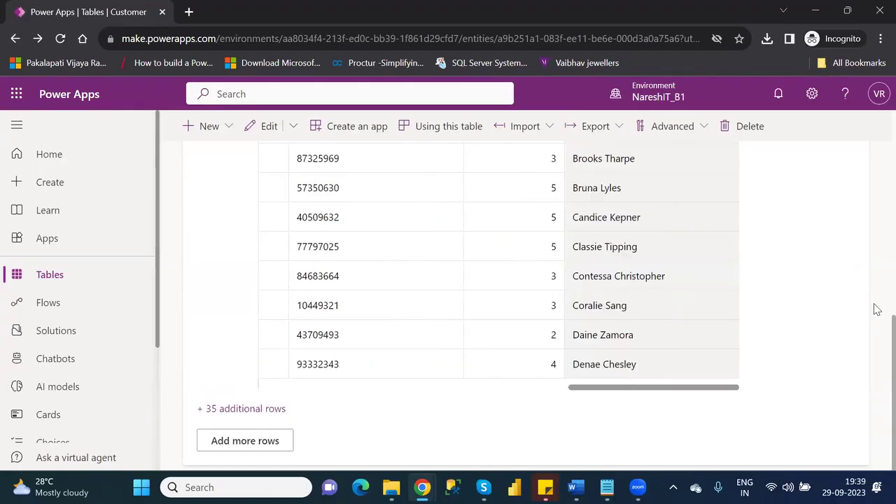
{"action": "scroll", "coordinate": [876, 281], "scroll_direction": "up", "scroll_amount": 5}
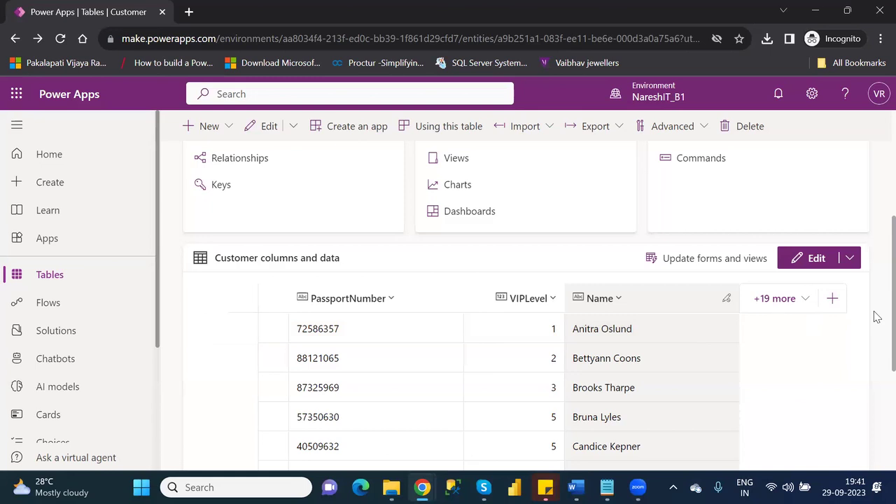
{"action": "scroll", "coordinate": [877, 308], "scroll_direction": "up", "scroll_amount": 3}
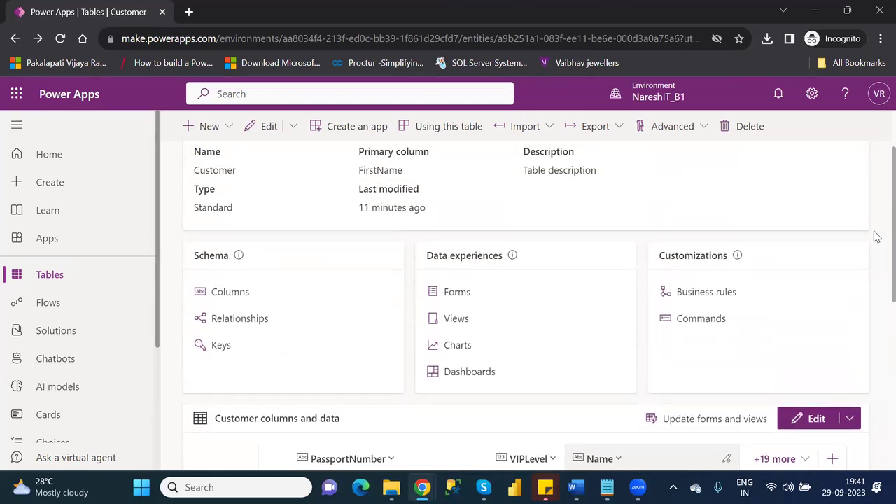
{"action": "scroll", "coordinate": [877, 237], "scroll_direction": "up", "scroll_amount": 2}
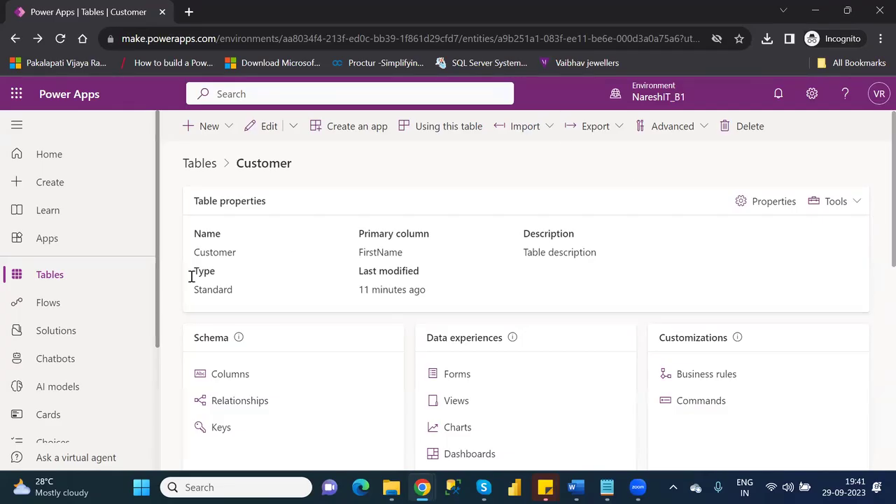
Return to the Tables list and view the available import options.
{"action": "left_click", "coordinate": [66, 274]}
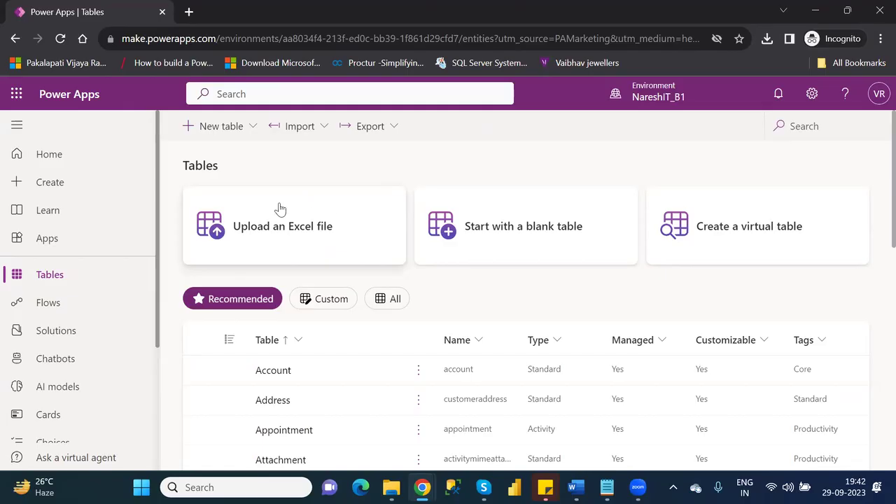
{"action": "left_click", "coordinate": [326, 127]}
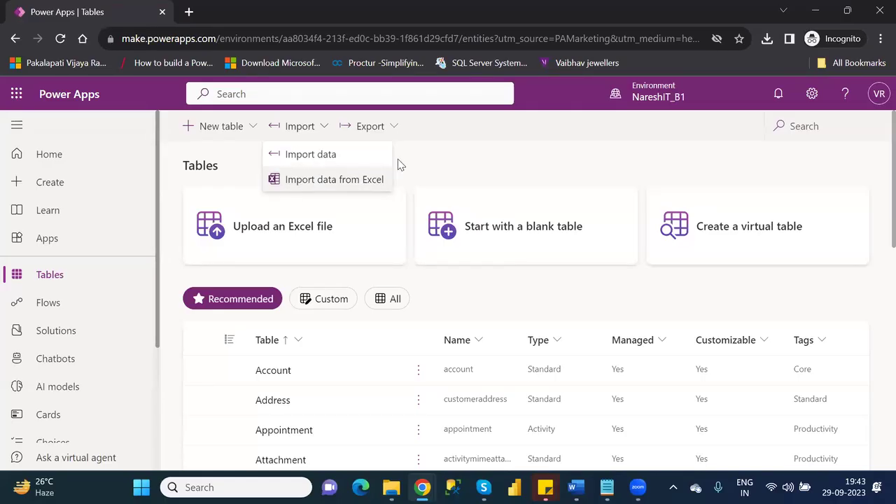
{"action": "left_click", "coordinate": [454, 168]}
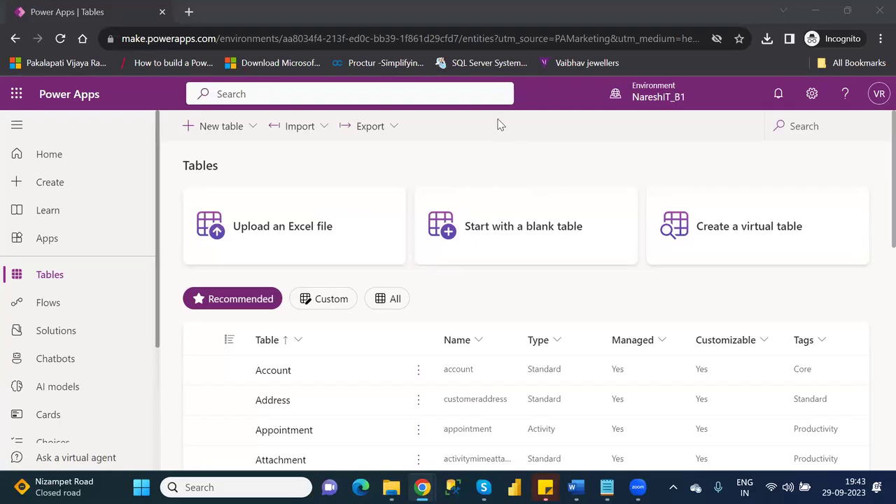
Start a data import, search the data sources for "share", and cancel without choosing one.
{"action": "left_click", "coordinate": [326, 126]}
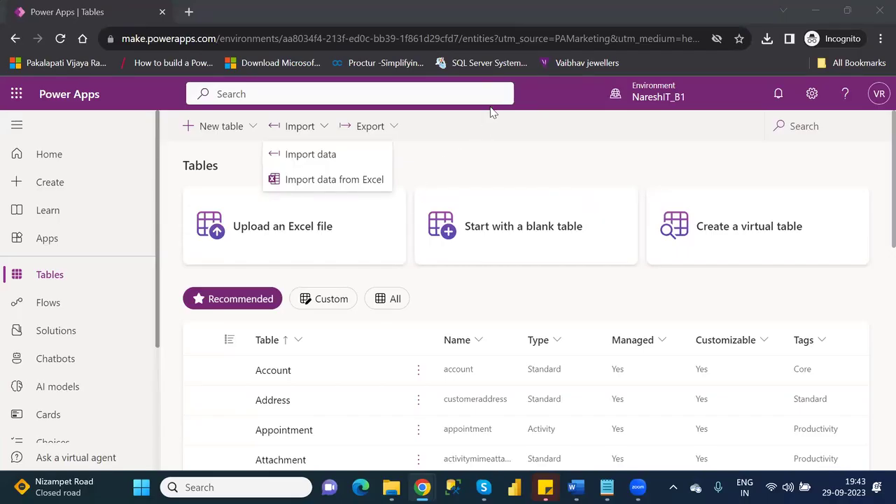
{"action": "left_click", "coordinate": [317, 155]}
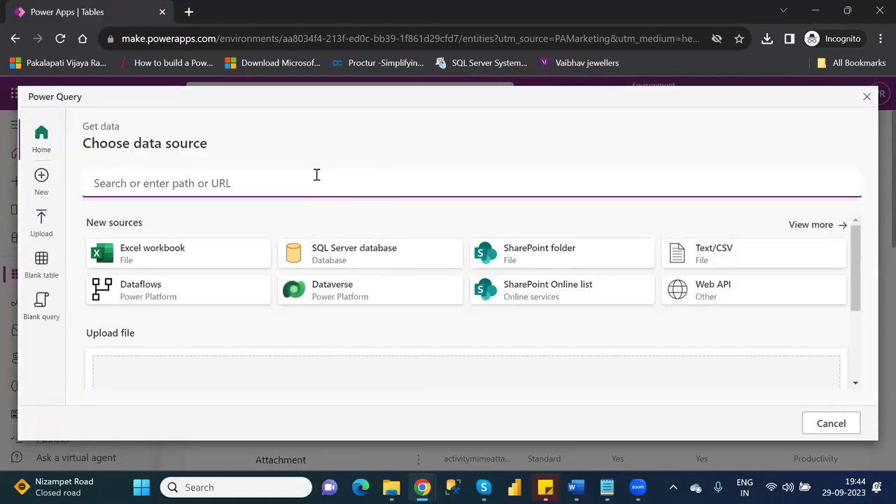
{"action": "type", "text": "share"}
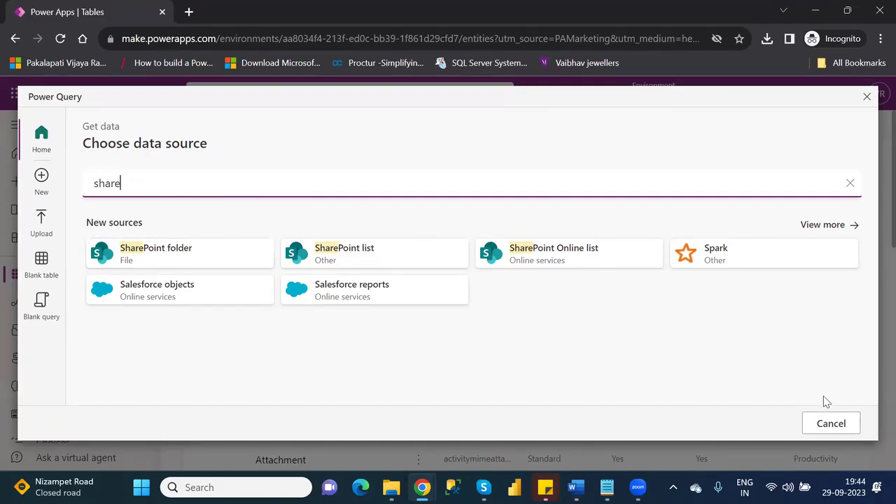
{"action": "left_click", "coordinate": [834, 423]}
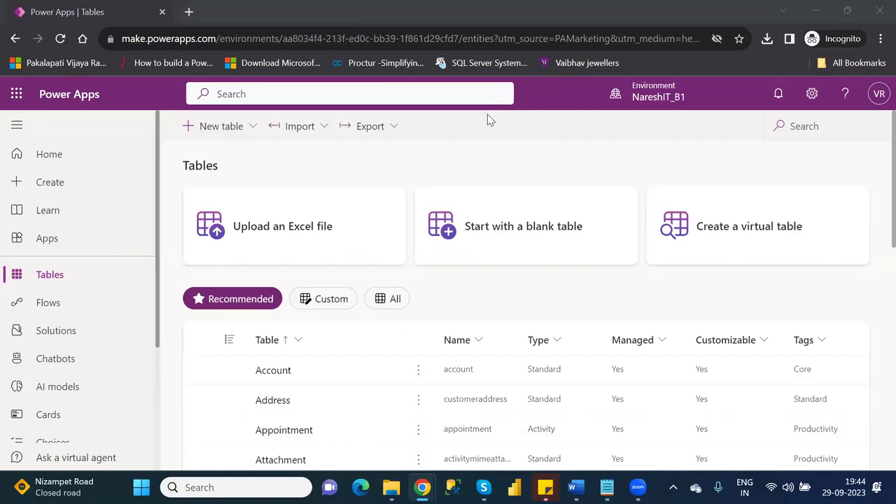
{"action": "left_click", "coordinate": [480, 151]}
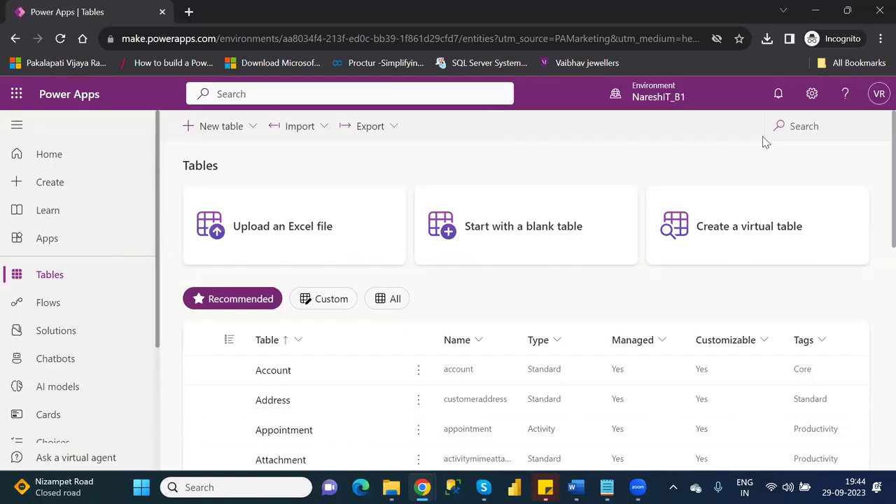
Search the tables for "cust", open the Customer table, and look over its columns and data.
{"action": "left_click", "coordinate": [804, 124]}
{"action": "type", "text": "cust"}
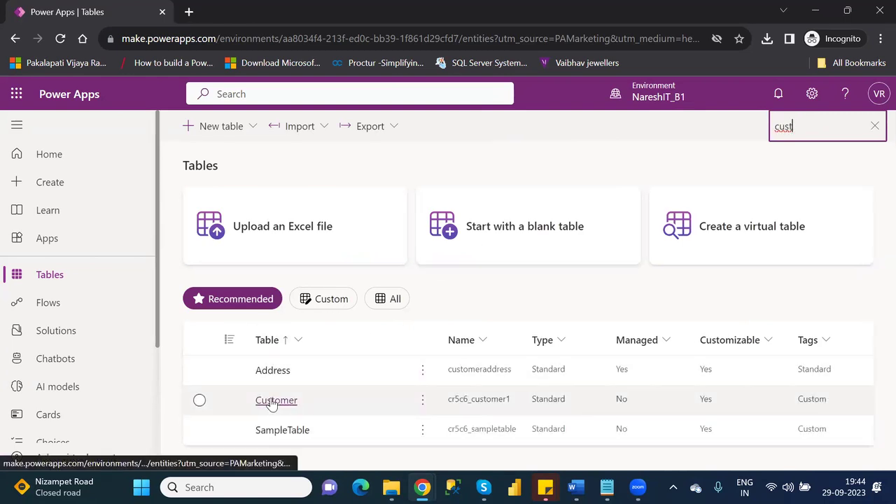
{"action": "left_click", "coordinate": [273, 405]}
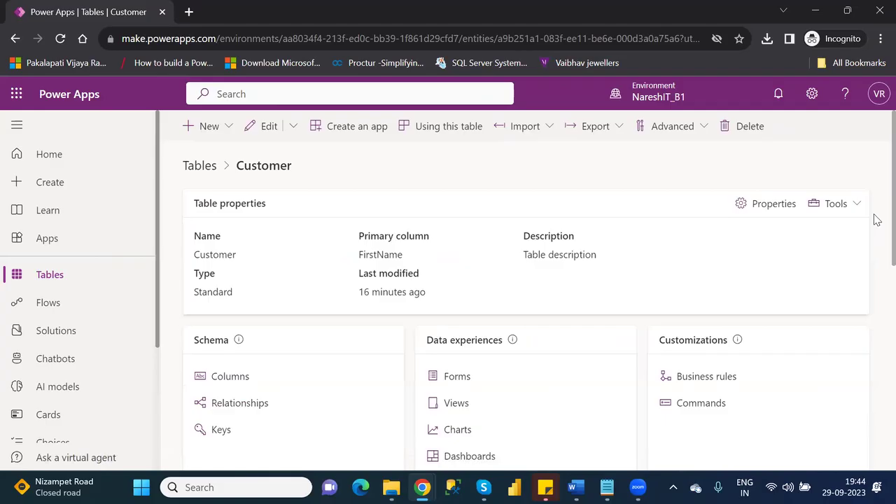
{"action": "scroll", "coordinate": [876, 259], "scroll_direction": "down", "scroll_amount": 2}
{"action": "scroll", "coordinate": [877, 294], "scroll_direction": "down", "scroll_amount": 1}
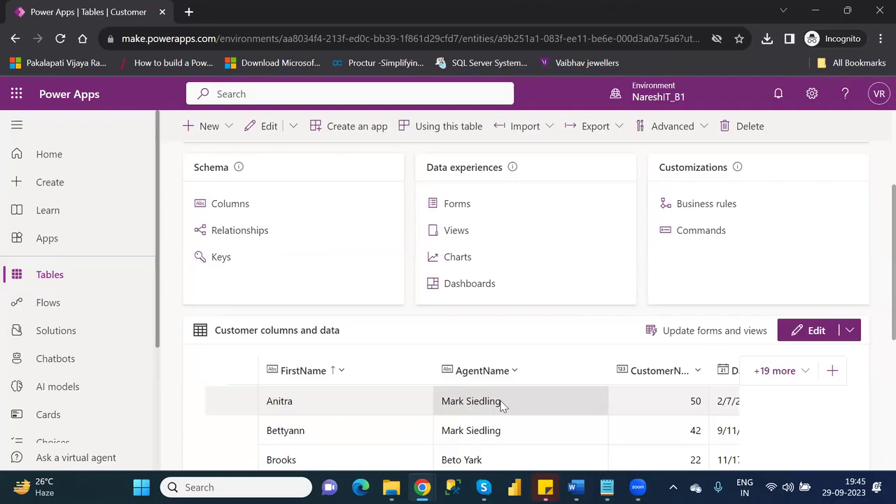
Start creating a new app from Dataverse and sign in to reach the list of connections.
{"action": "left_click", "coordinate": [73, 274]}
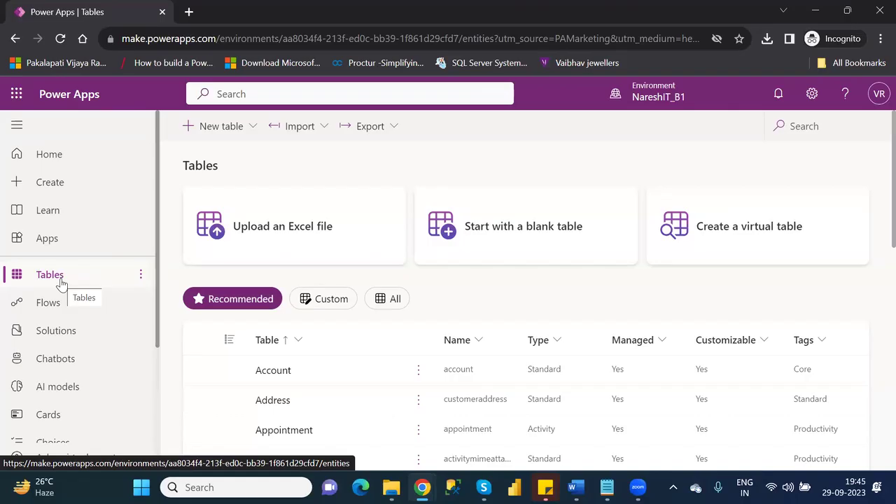
{"action": "left_click", "coordinate": [56, 187]}
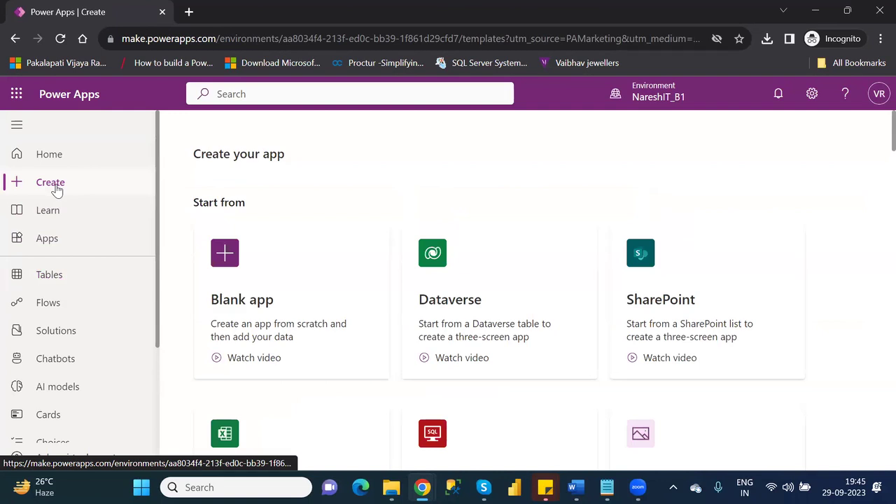
{"action": "left_click", "coordinate": [495, 308]}
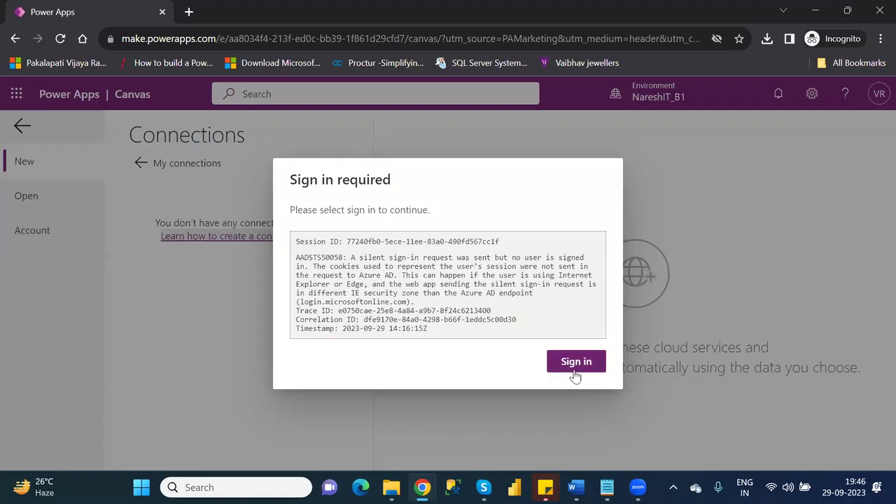
{"action": "left_click", "coordinate": [576, 362]}
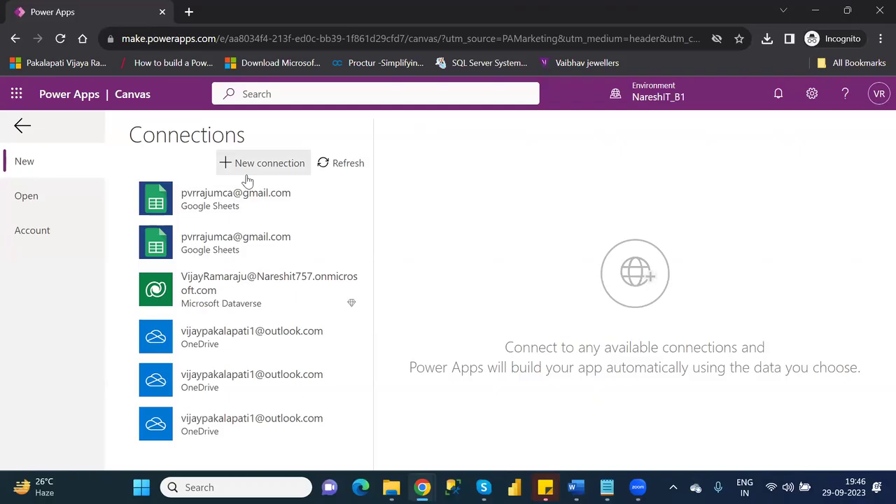
Use the Microsoft Dataverse connection, find the Customers table with "custom", connect it to generate the app, and skip the welcome message.
{"action": "left_click", "coordinate": [221, 302]}
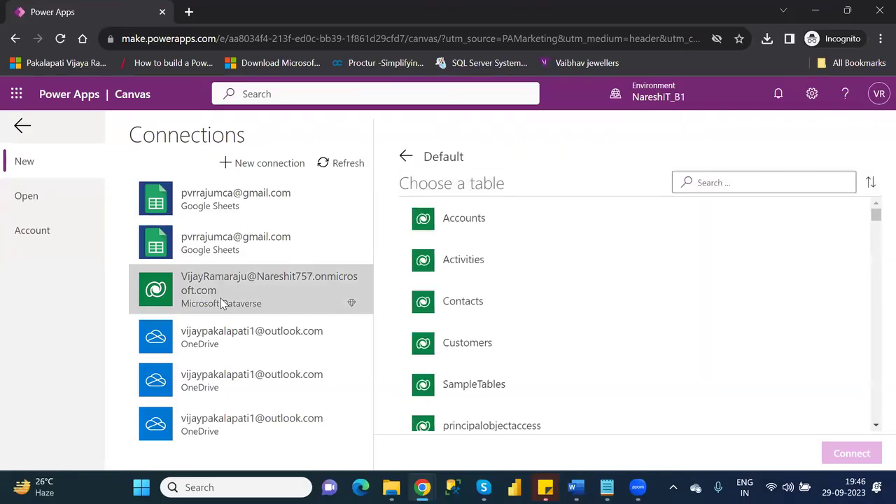
{"action": "left_click", "coordinate": [748, 183]}
{"action": "type", "text": "custom"}
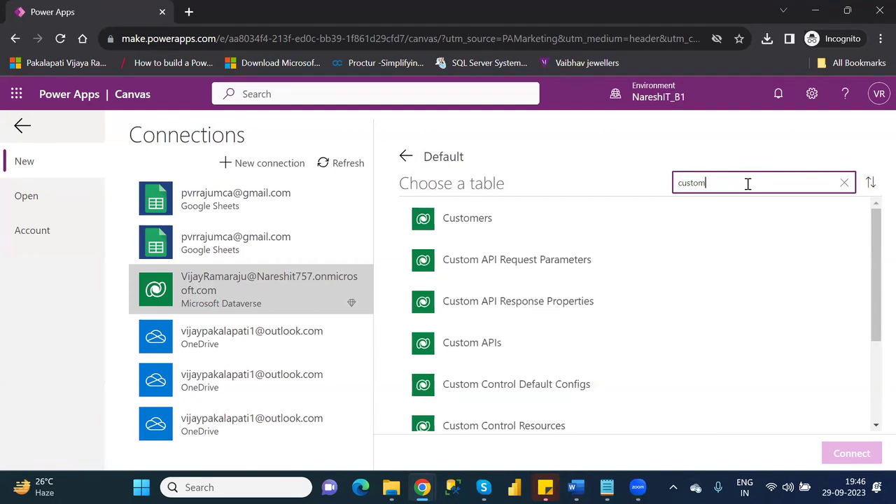
{"action": "left_click", "coordinate": [483, 221]}
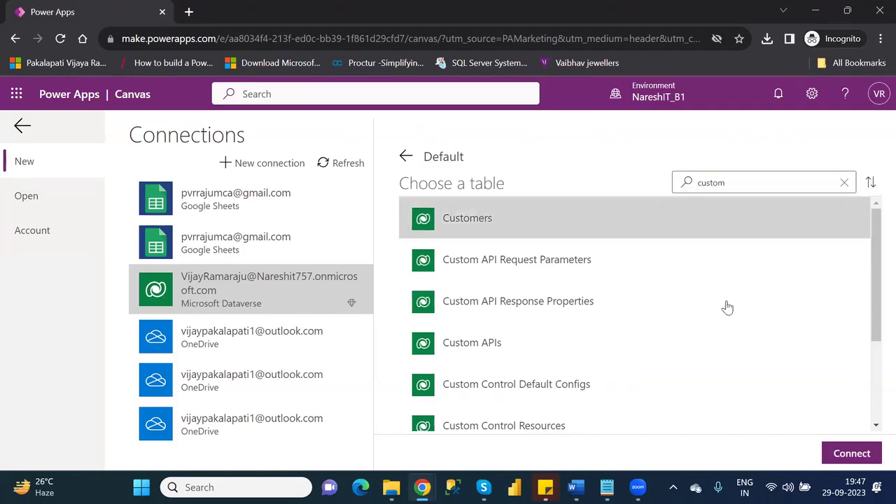
{"action": "left_click", "coordinate": [860, 455]}
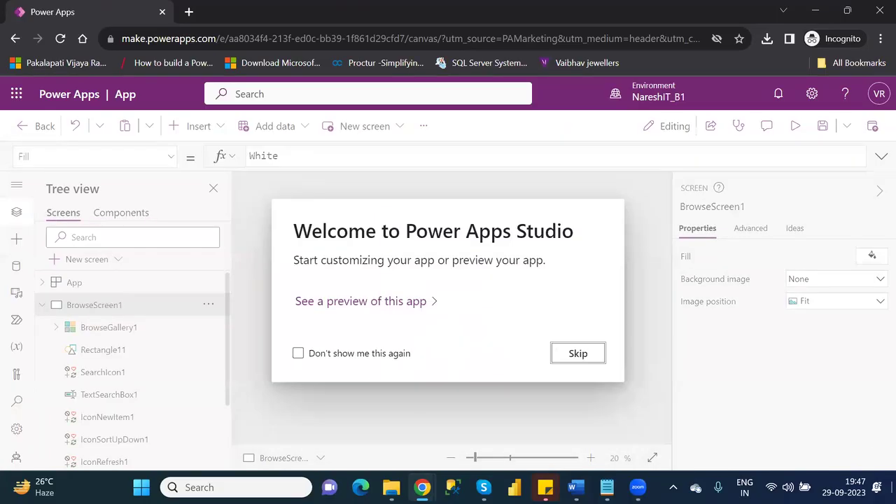
{"action": "left_click", "coordinate": [579, 352]}
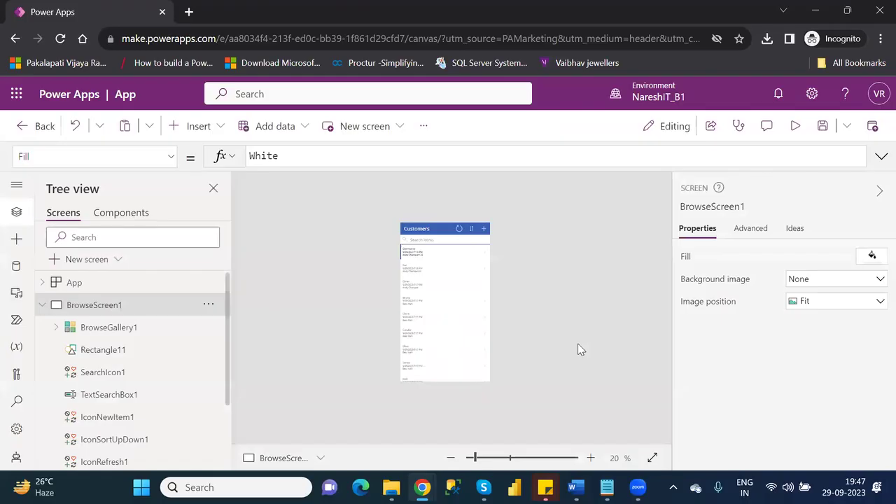
Inspect the generated app's DetailScreen1 and the controls it contains.
{"action": "left_click", "coordinate": [43, 306]}
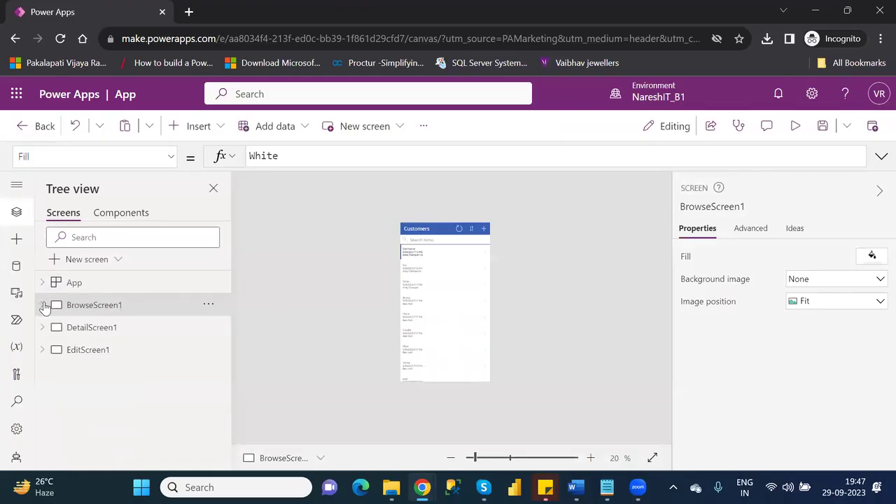
{"action": "left_click", "coordinate": [106, 334]}
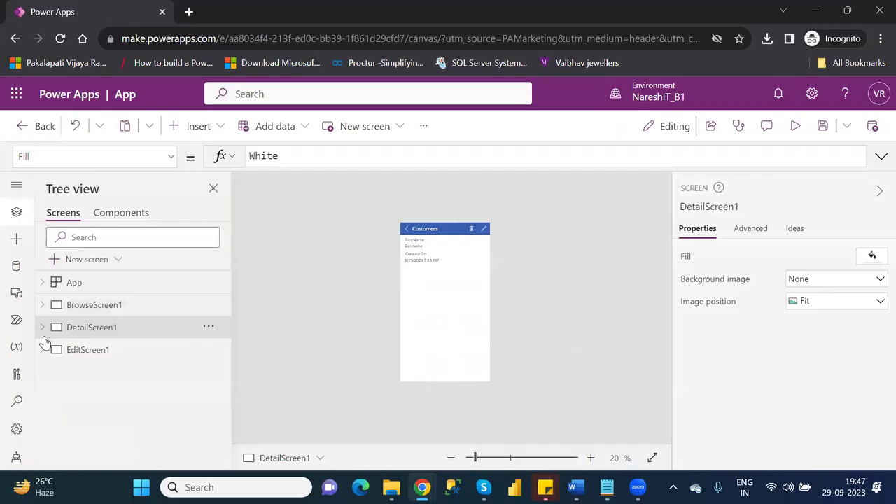
{"action": "left_click", "coordinate": [42, 327]}
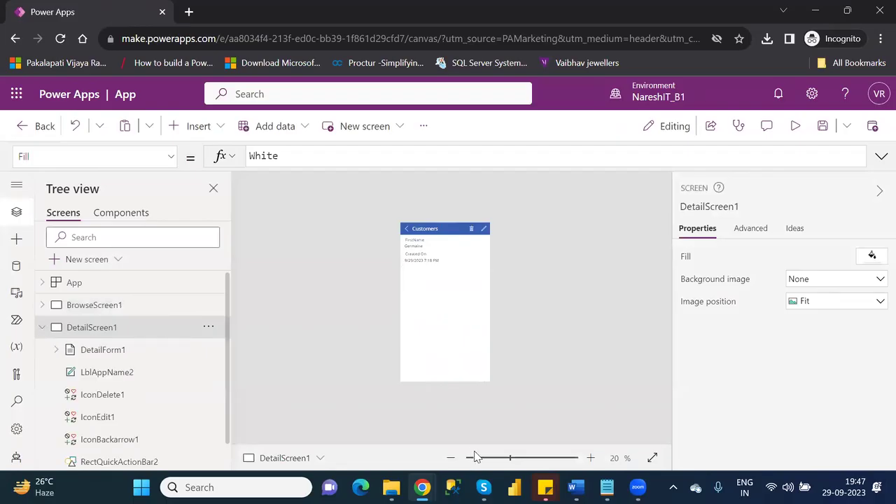
{"action": "left_click_drag", "start_coordinate": [477, 458], "coordinate": [483, 458]}
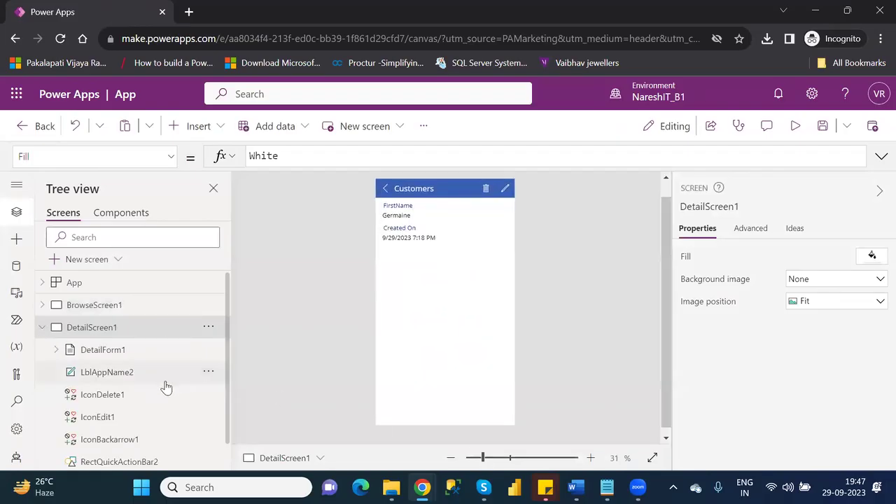
Open DetailForm1's field editor, look through the Customers fields available to add, and close it without adding any.
{"action": "left_click", "coordinate": [105, 350]}
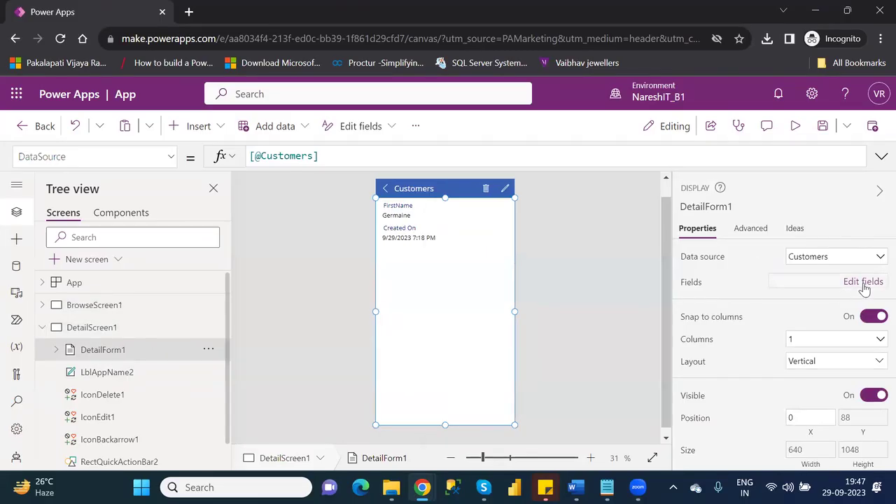
{"action": "left_click", "coordinate": [863, 283]}
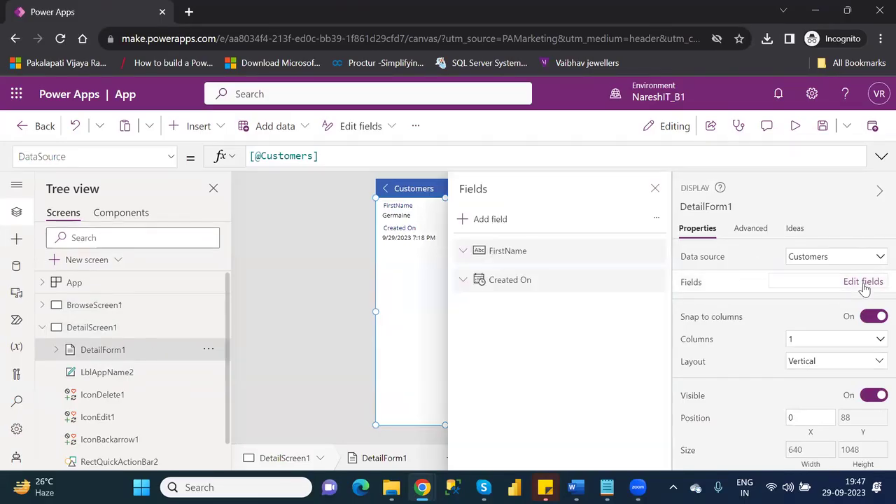
{"action": "left_click", "coordinate": [491, 220]}
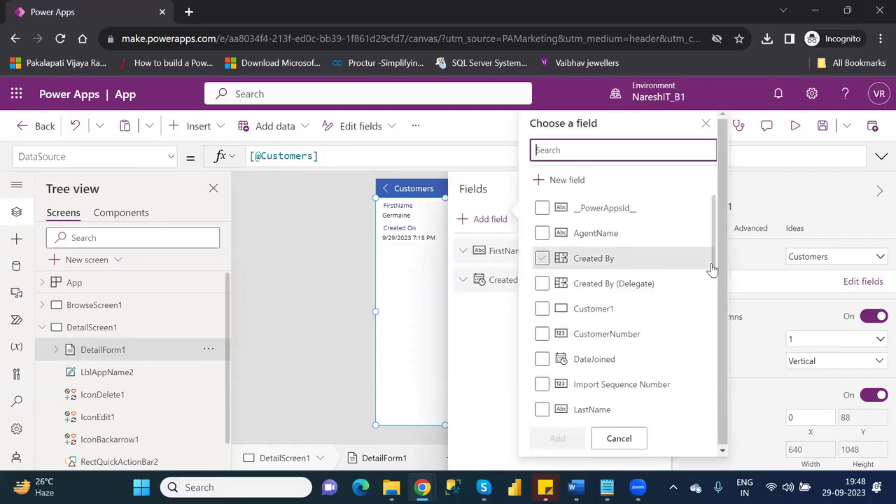
{"action": "left_click_drag", "start_coordinate": [713, 270], "coordinate": [731, 330]}
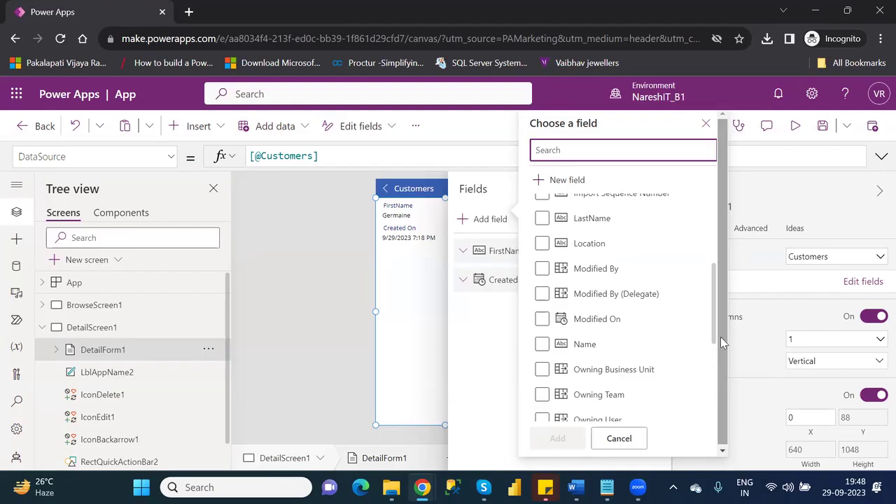
{"action": "left_click", "coordinate": [619, 441]}
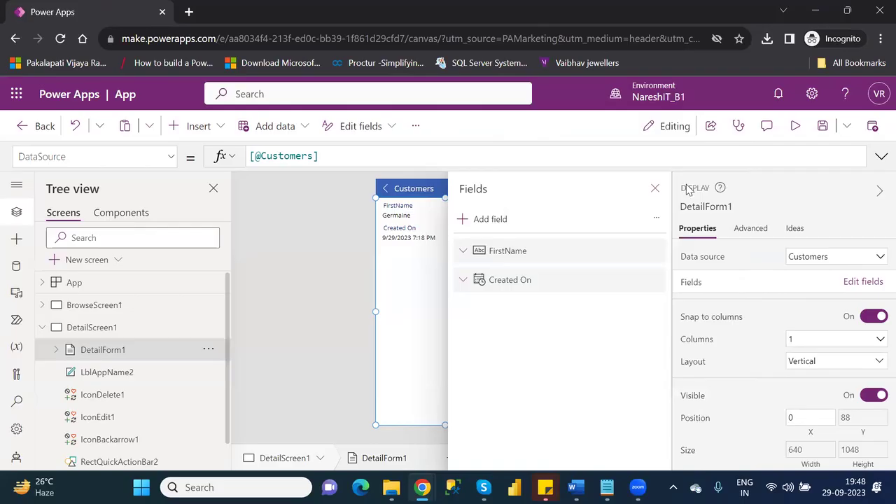
{"action": "left_click", "coordinate": [656, 189]}
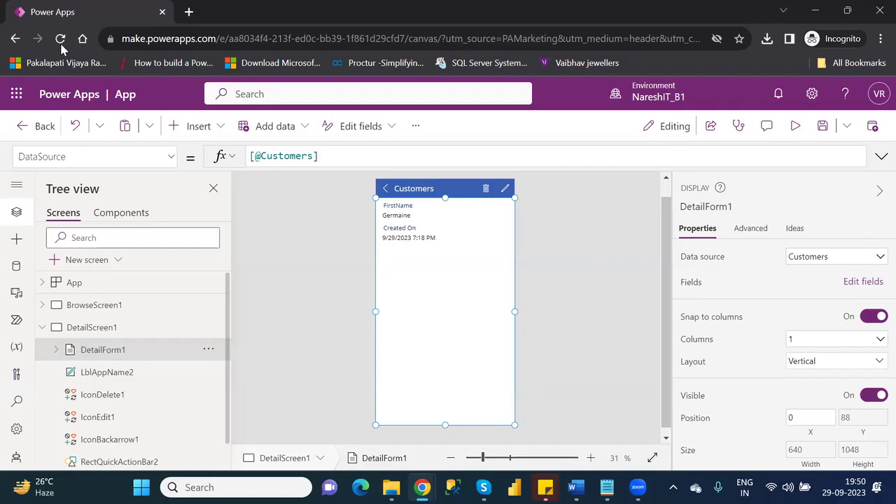
Leave the generated Customers app without saving it.
{"action": "left_click", "coordinate": [25, 132]}
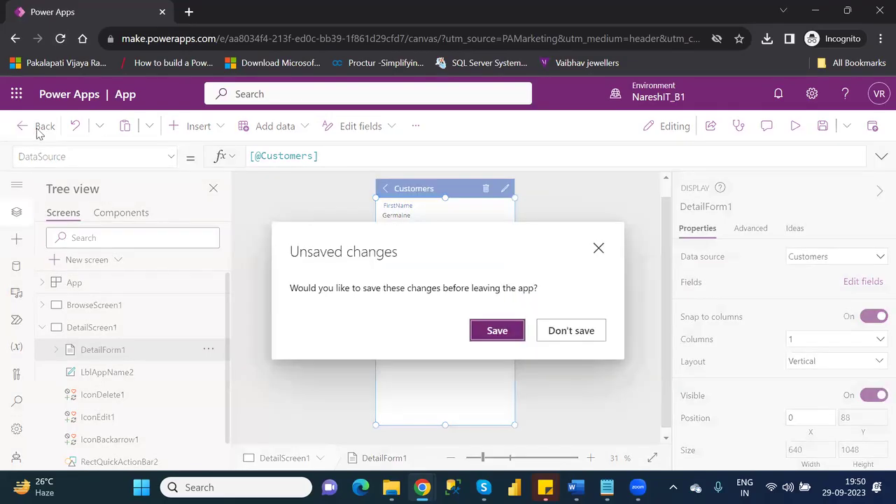
{"action": "left_click", "coordinate": [552, 340]}
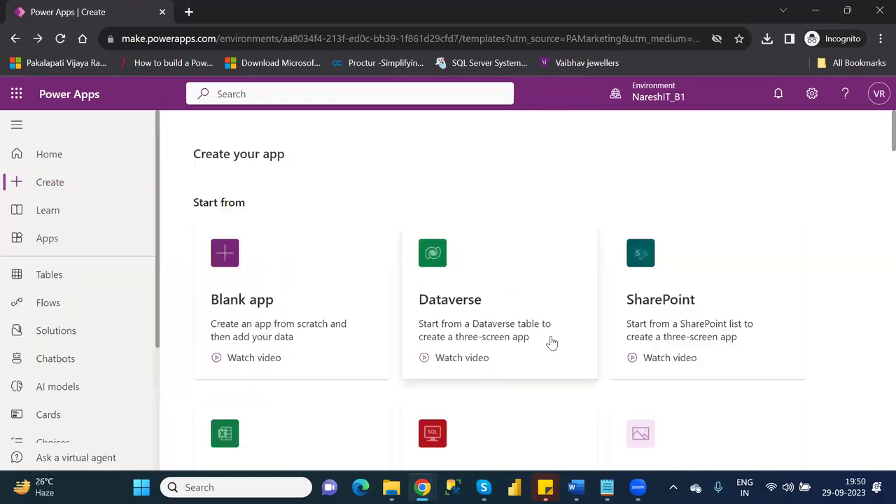
Find the Customer table among the Dataverse tables with "cust" and open its list of views.
{"action": "left_click", "coordinate": [81, 273]}
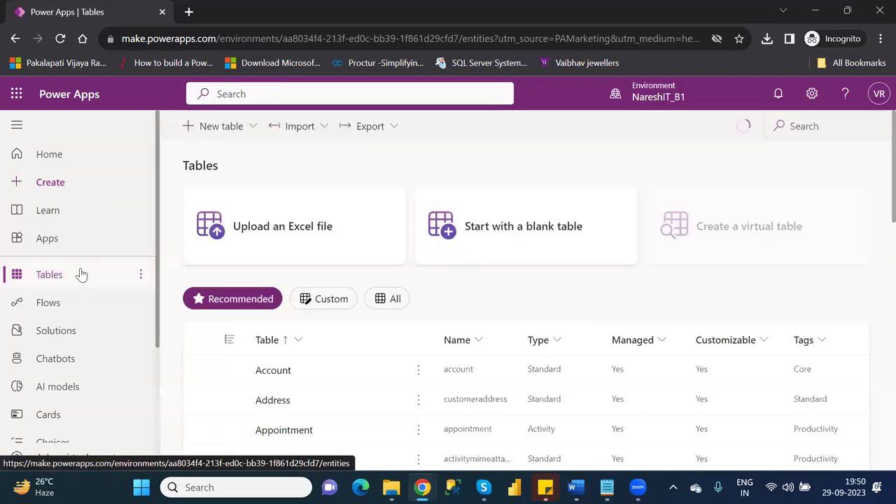
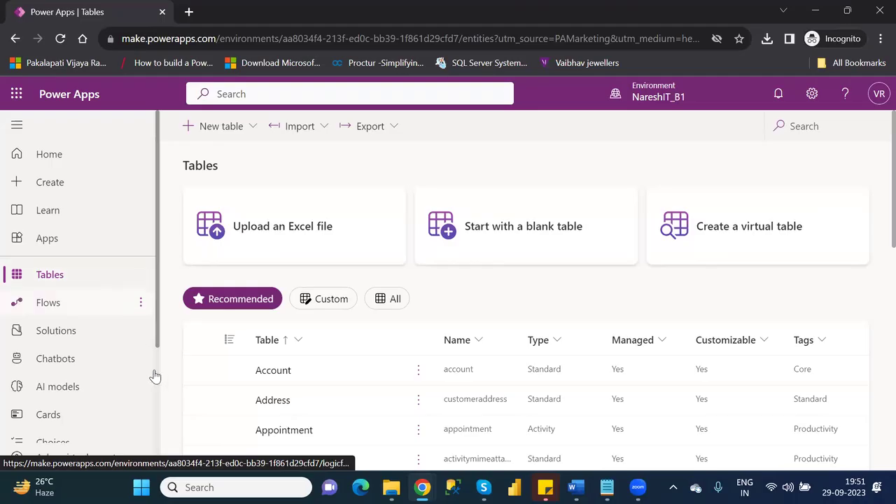
{"action": "left_click", "coordinate": [802, 130]}
{"action": "type", "text": "cust"}
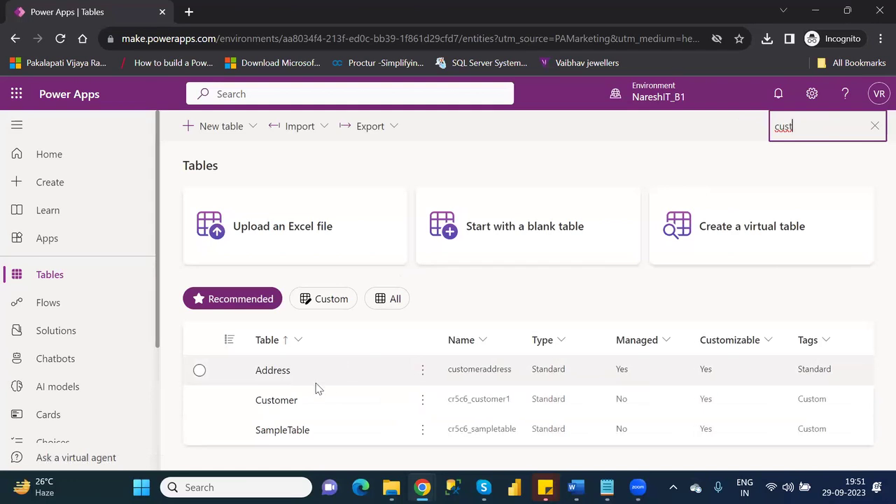
{"action": "left_click", "coordinate": [280, 401]}
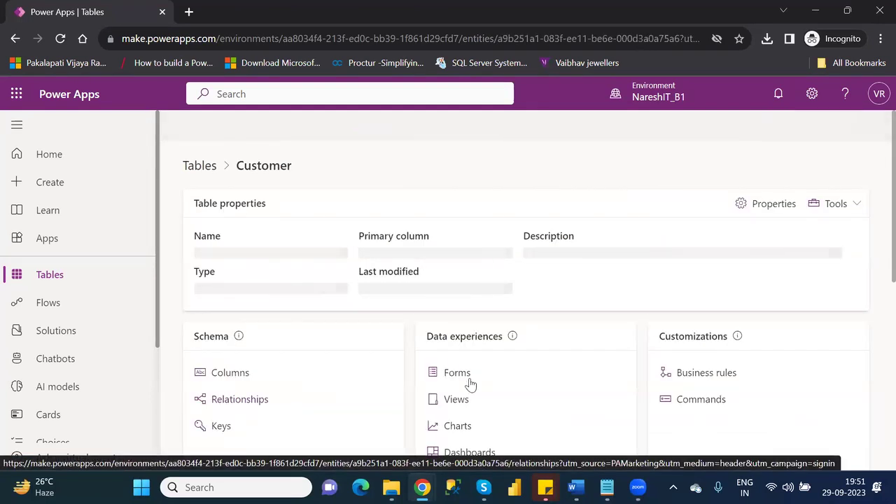
{"action": "left_click", "coordinate": [457, 405]}
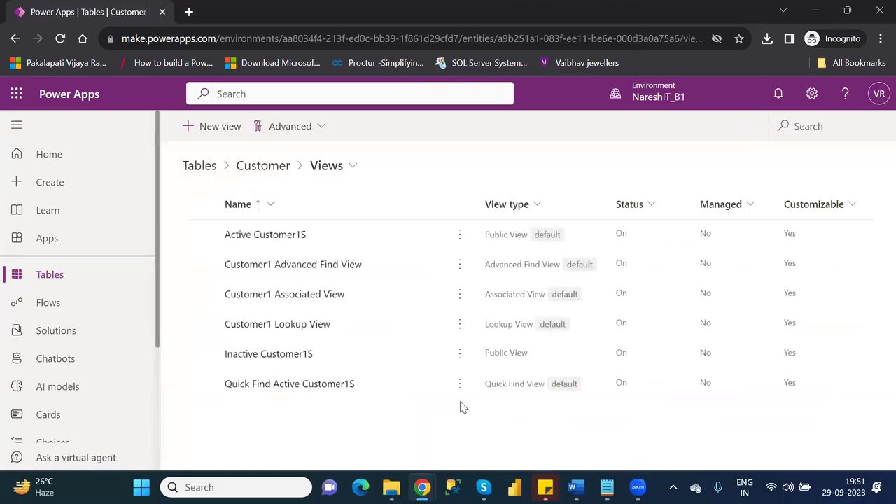
Create a new view named CustomerView for the Customer table.
{"action": "left_click", "coordinate": [211, 130]}
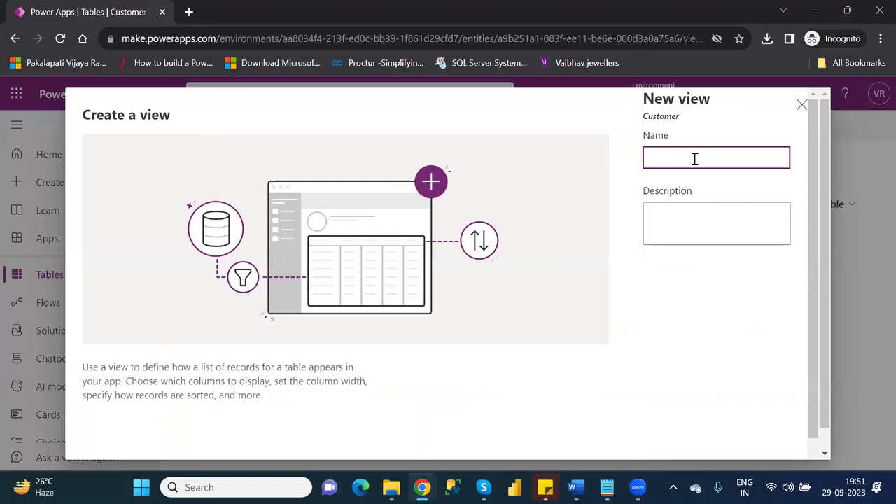
{"action": "type", "text": "CustomerView"}
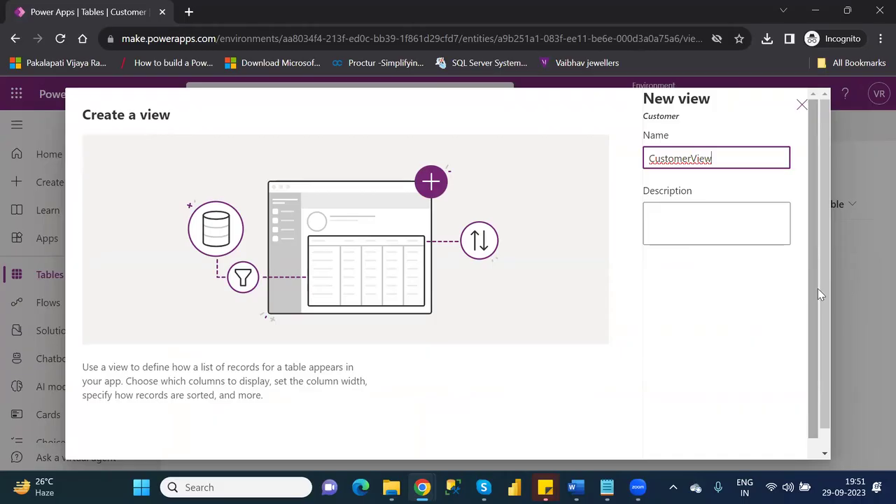
{"action": "left_click_drag", "start_coordinate": [818, 356], "coordinate": [832, 447]}
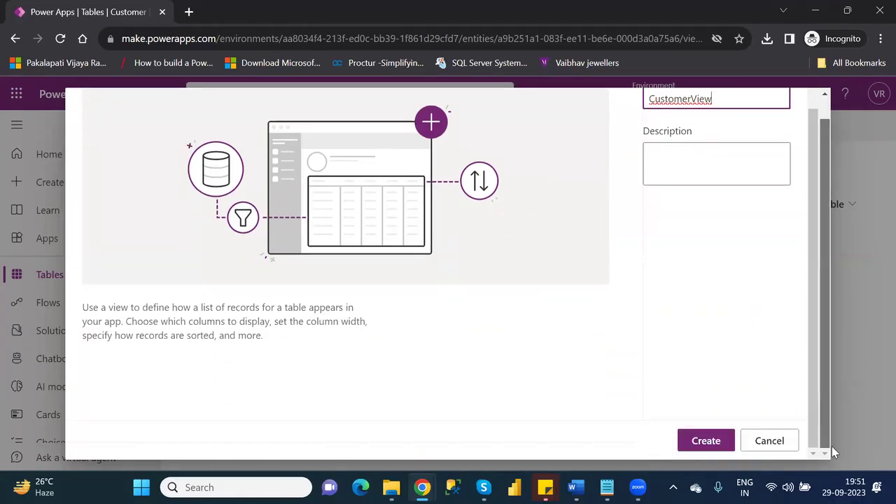
{"action": "left_click", "coordinate": [706, 441]}
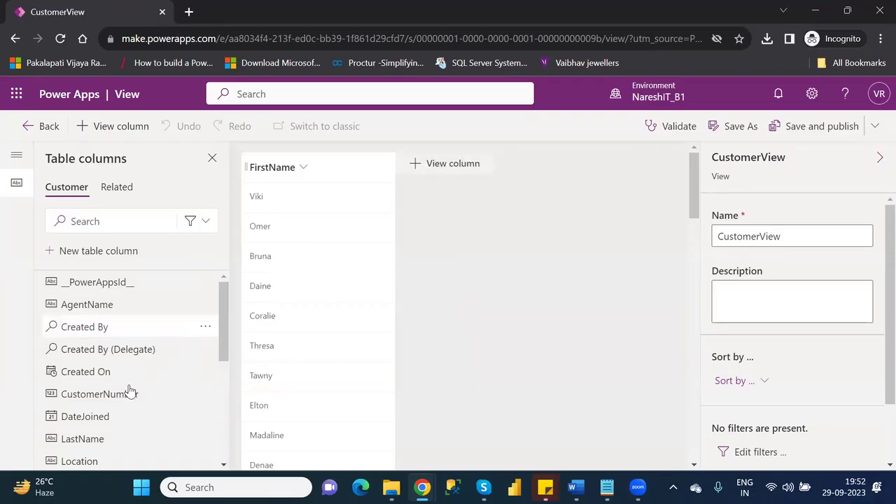
Add the Name column to the view and remove the FirstName column.
{"action": "left_click_drag", "start_coordinate": [222, 324], "coordinate": [180, 398]}
{"action": "left_click_drag", "start_coordinate": [77, 389], "coordinate": [400, 162]}
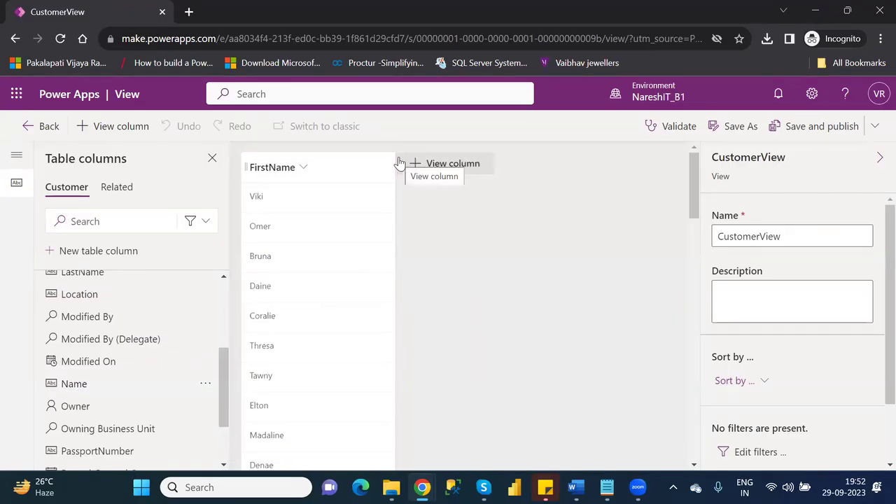
{"action": "left_click", "coordinate": [422, 168]}
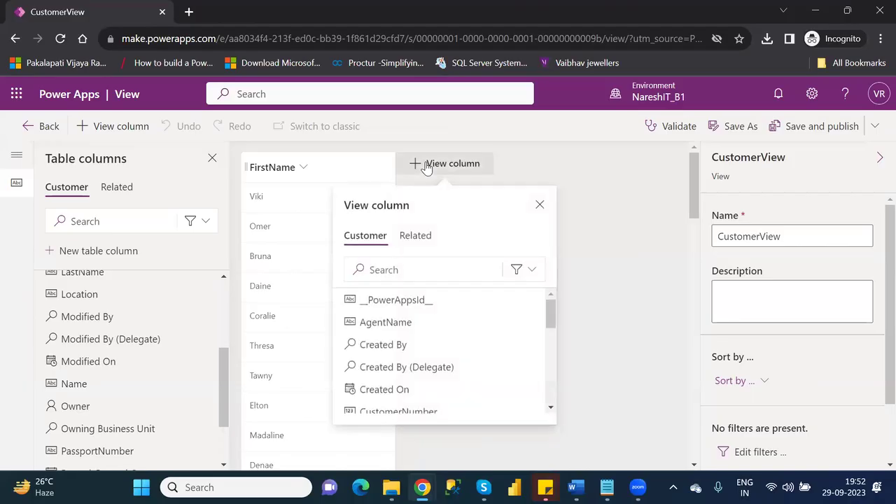
{"action": "left_click_drag", "start_coordinate": [552, 315], "coordinate": [561, 362]}
{"action": "left_click", "coordinate": [384, 365]}
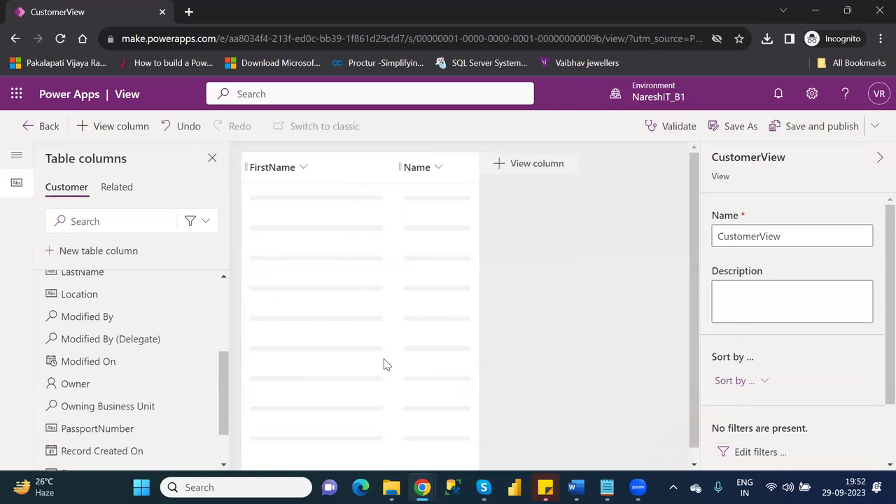
{"action": "left_click", "coordinate": [304, 169]}
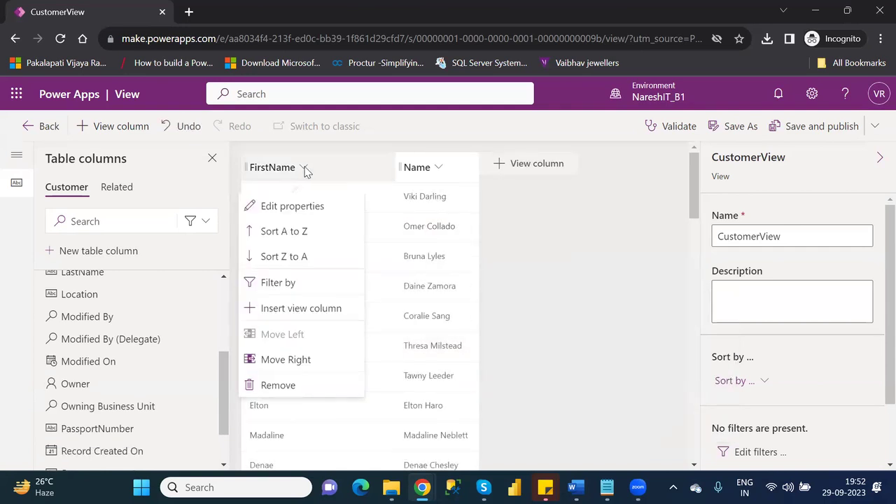
{"action": "left_click", "coordinate": [289, 392]}
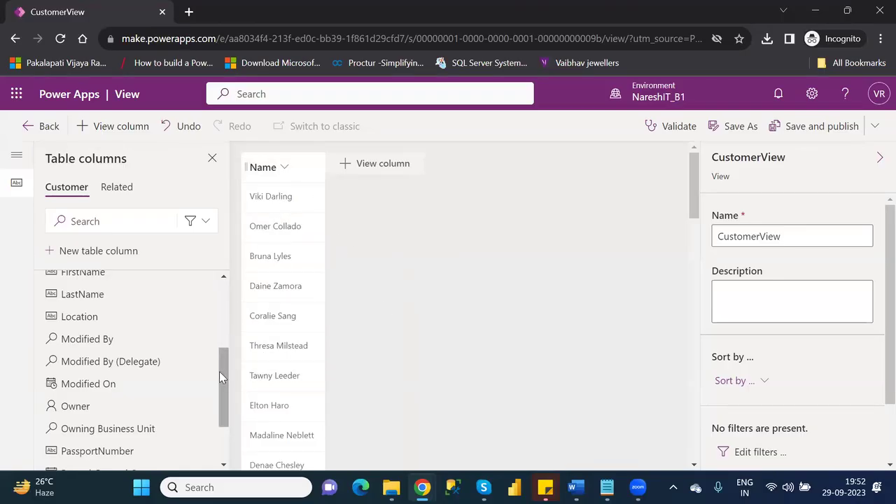
Add the CustomerNumber column to the view and place it before the Name column.
{"action": "left_click_drag", "start_coordinate": [224, 375], "coordinate": [236, 326]}
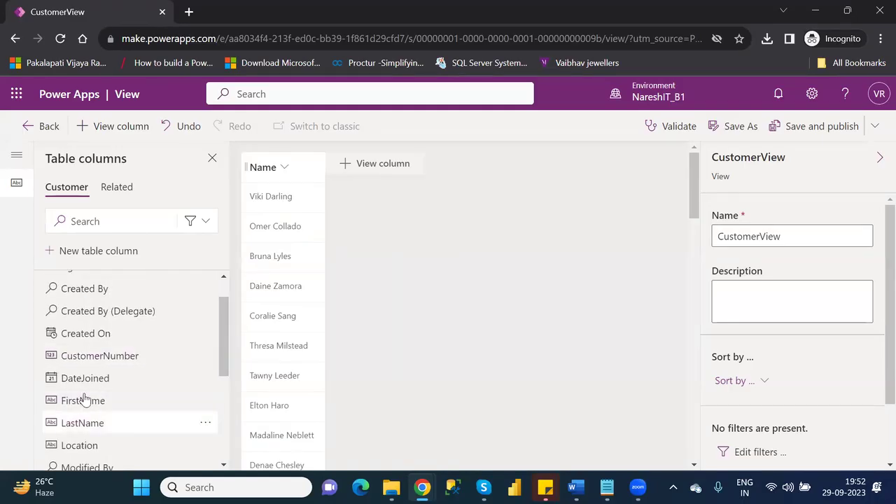
{"action": "mouse_move", "coordinate": [87, 428]}
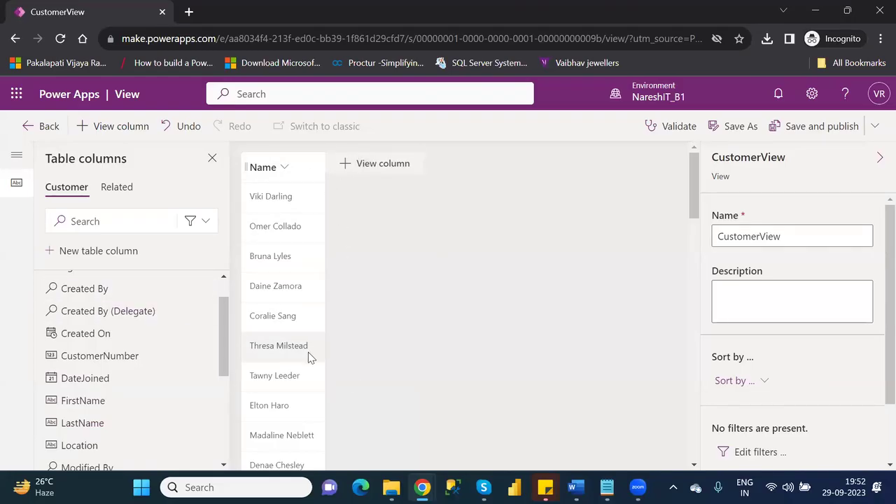
{"action": "left_click_drag", "start_coordinate": [222, 338], "coordinate": [236, 424]}
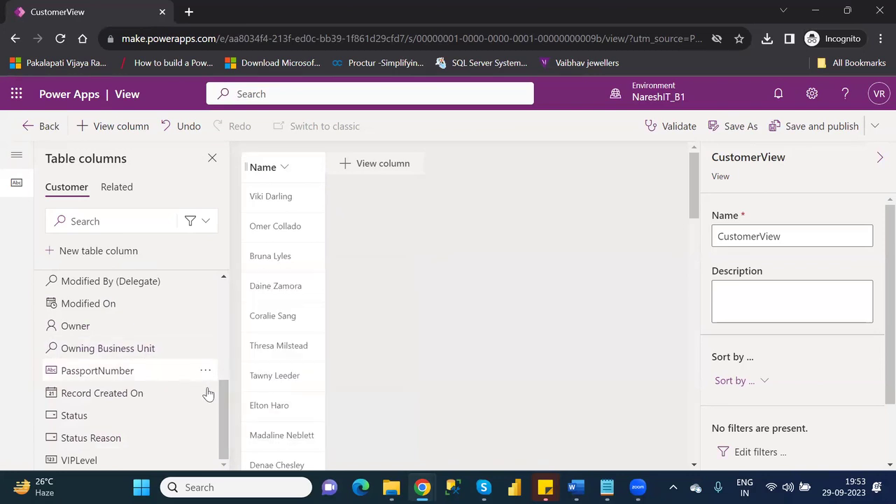
{"action": "scroll", "coordinate": [221, 343], "scroll_direction": "up", "scroll_amount": 3}
{"action": "left_click_drag", "start_coordinate": [221, 323], "coordinate": [221, 292]}
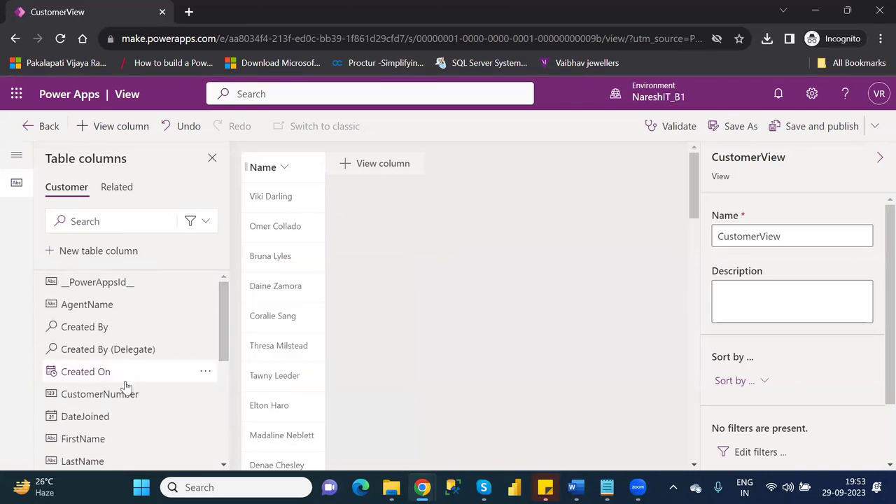
{"action": "mouse_move", "coordinate": [112, 399]}
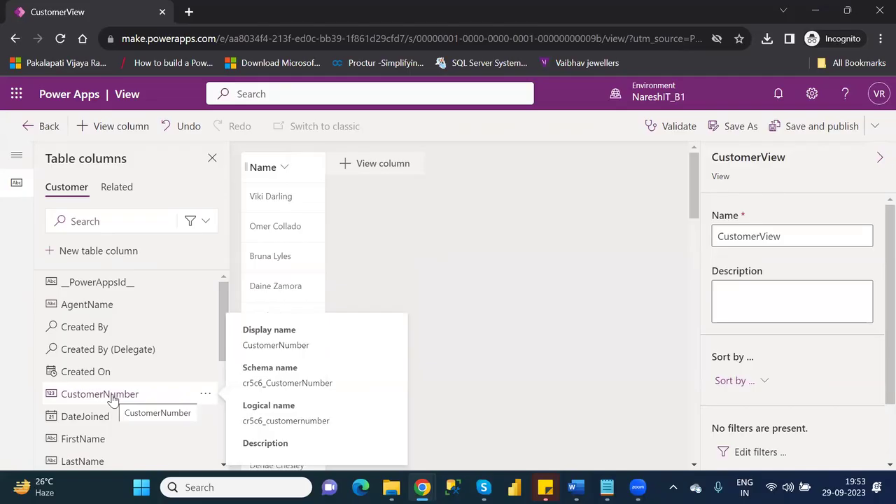
{"action": "left_click", "coordinate": [113, 399]}
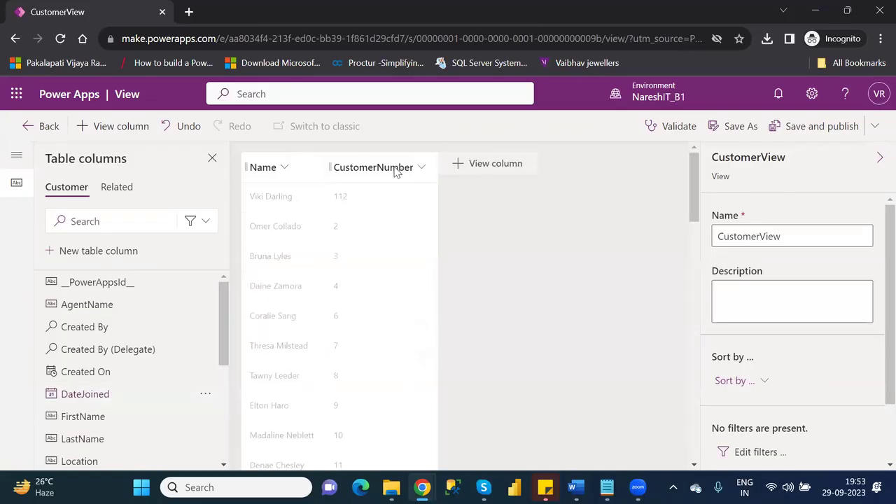
{"action": "left_click_drag", "start_coordinate": [395, 170], "coordinate": [255, 168]}
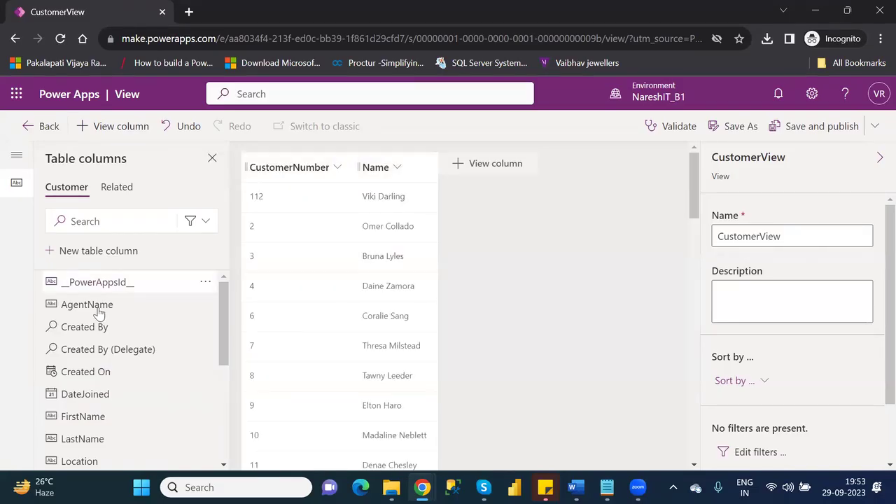
Add the AgentName and Location columns after the Name column in the view.
{"action": "mouse_move", "coordinate": [98, 314]}
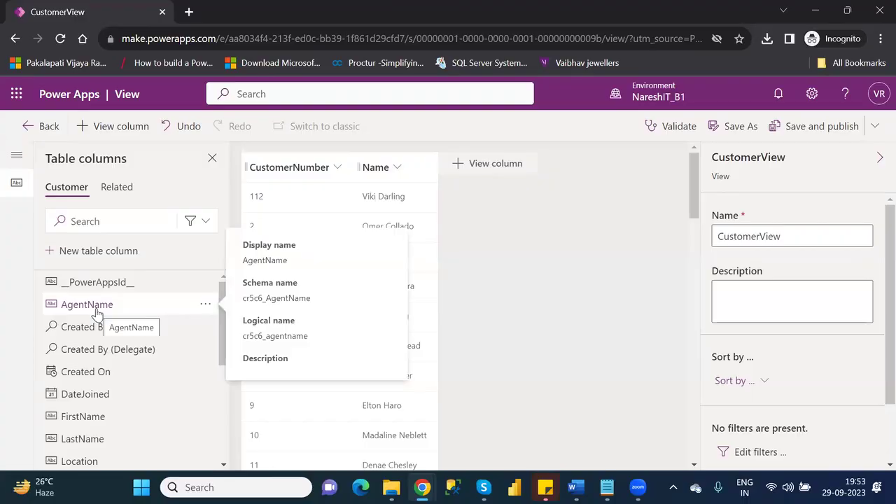
{"action": "left_click", "coordinate": [98, 309]}
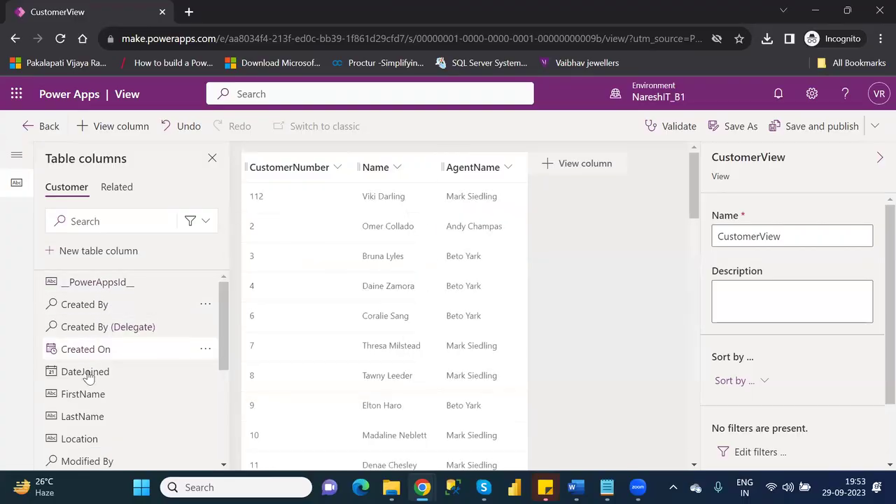
{"action": "mouse_move", "coordinate": [89, 394]}
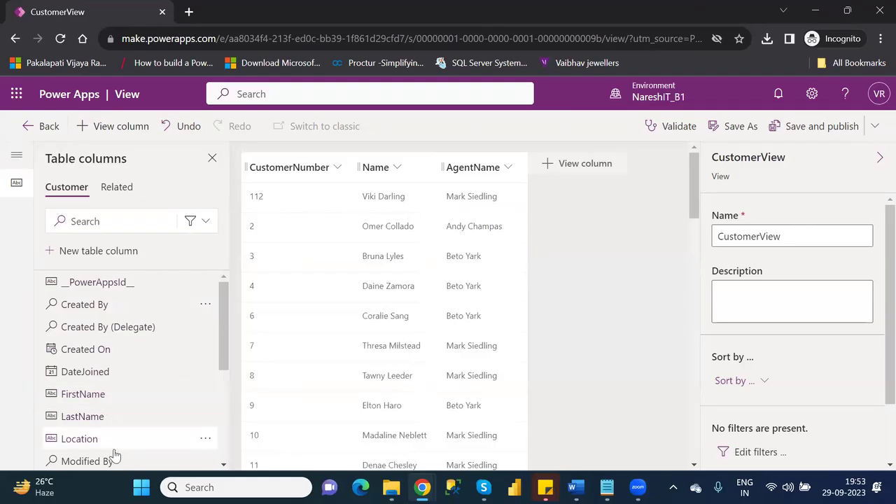
{"action": "left_click", "coordinate": [79, 439]}
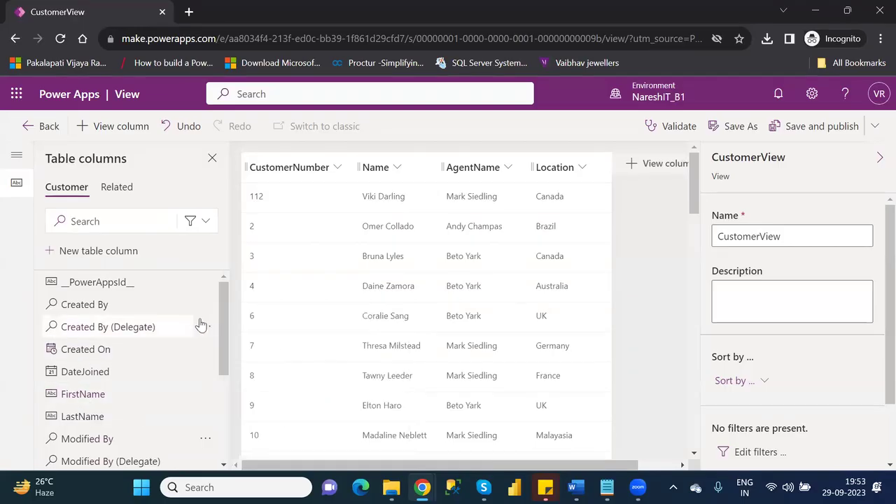
Add the Owner column after Location and remove it from the view again.
{"action": "left_click_drag", "start_coordinate": [224, 345], "coordinate": [236, 434]}
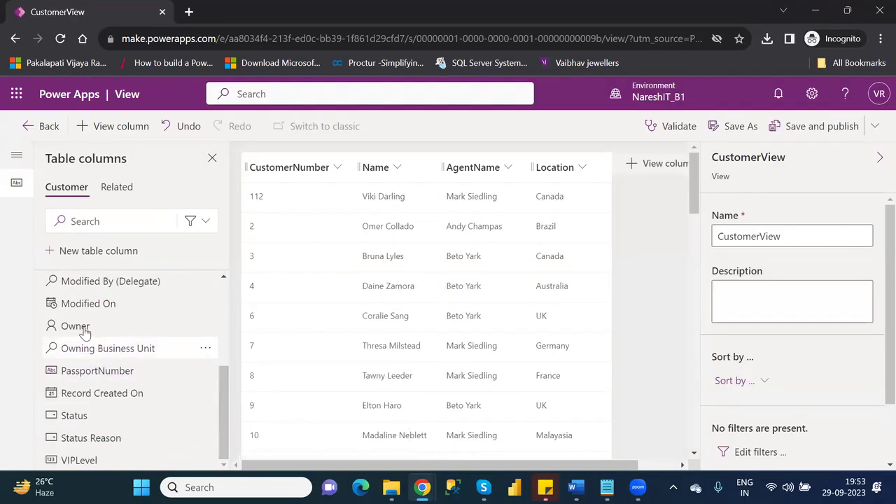
{"action": "left_click", "coordinate": [80, 327]}
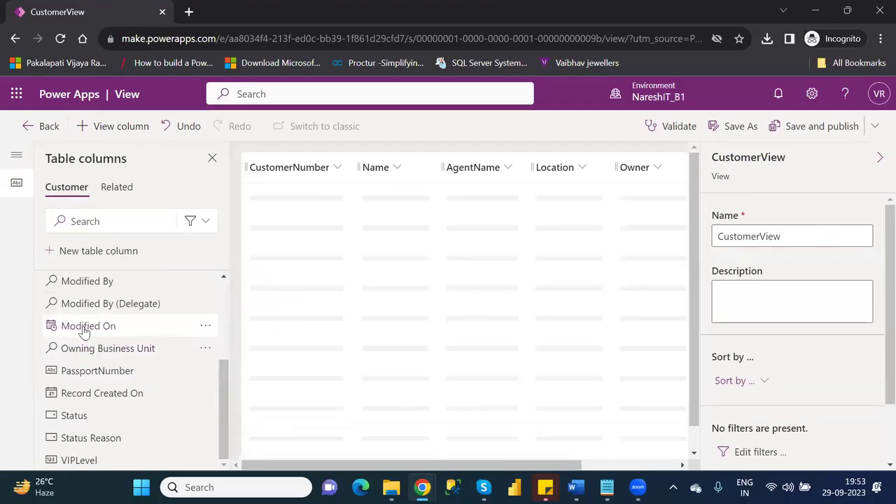
{"action": "mouse_move", "coordinate": [97, 378]}
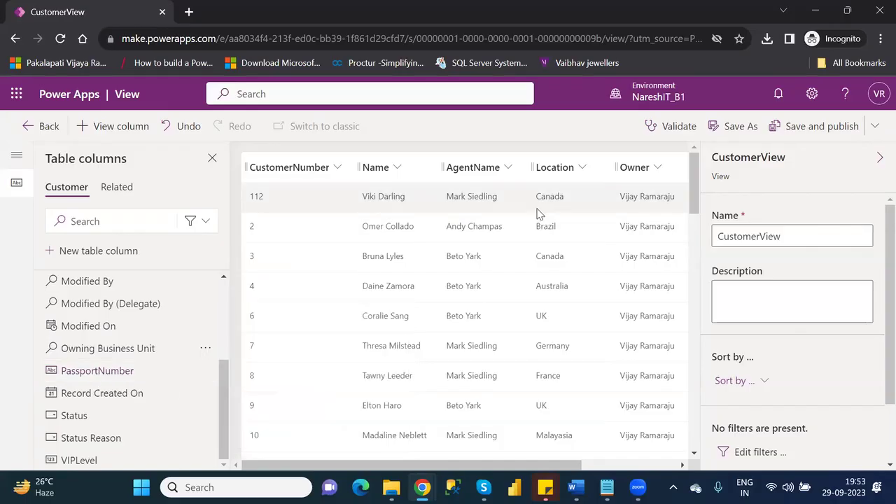
{"action": "left_click", "coordinate": [658, 173]}
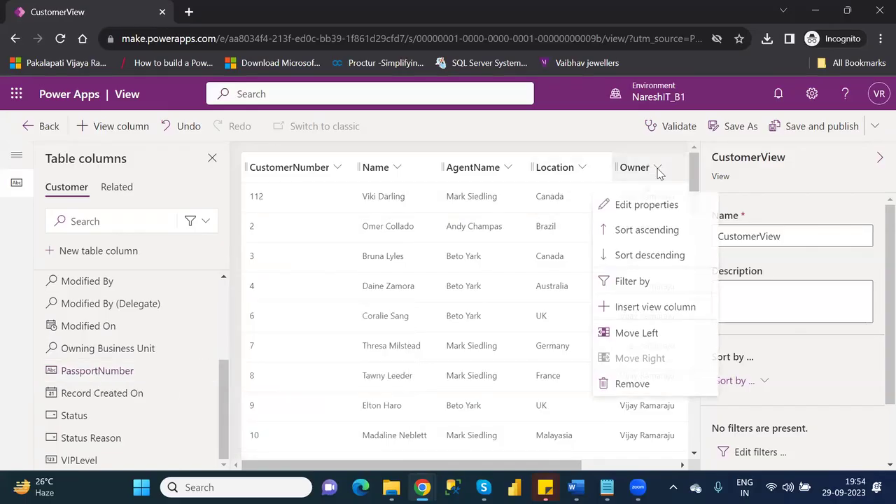
{"action": "left_click", "coordinate": [647, 387]}
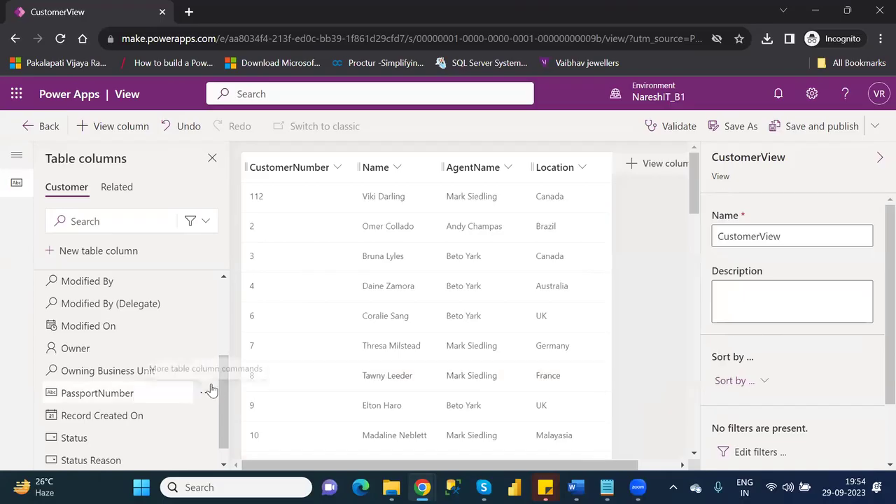
Add the PassportNumber, VIPLevel and Owner columns after Location and look over the resulting view layout.
{"action": "left_click", "coordinate": [98, 393]}
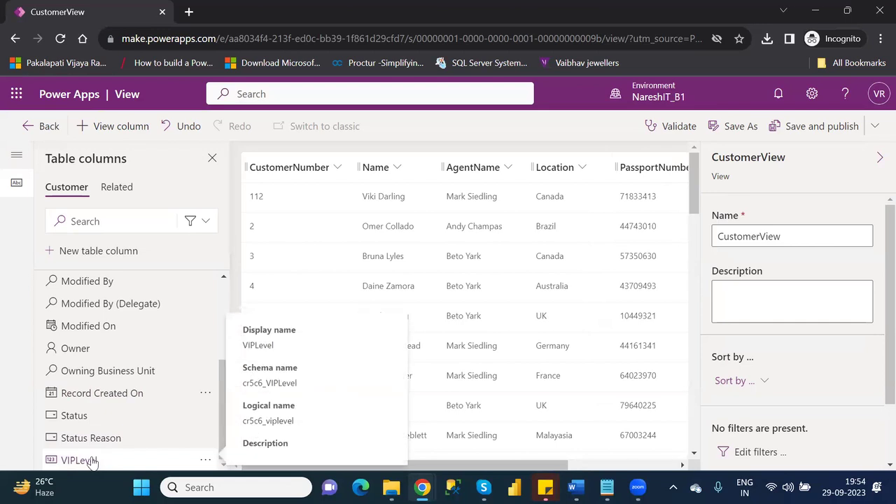
{"action": "left_click", "coordinate": [91, 461]}
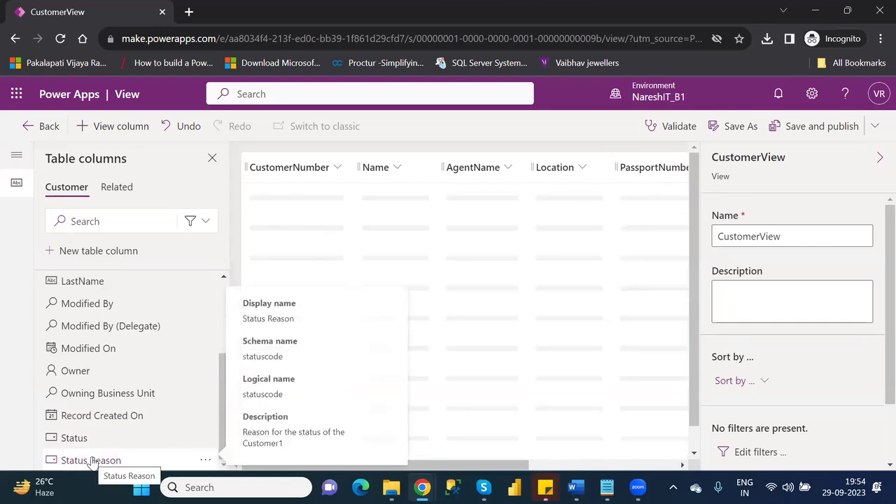
{"action": "left_click", "coordinate": [58, 370]}
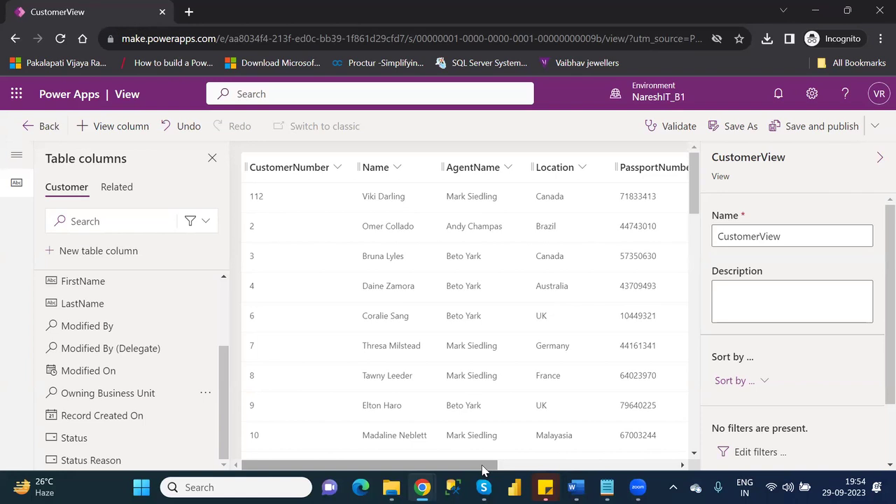
{"action": "left_click_drag", "start_coordinate": [482, 471], "coordinate": [658, 474]}
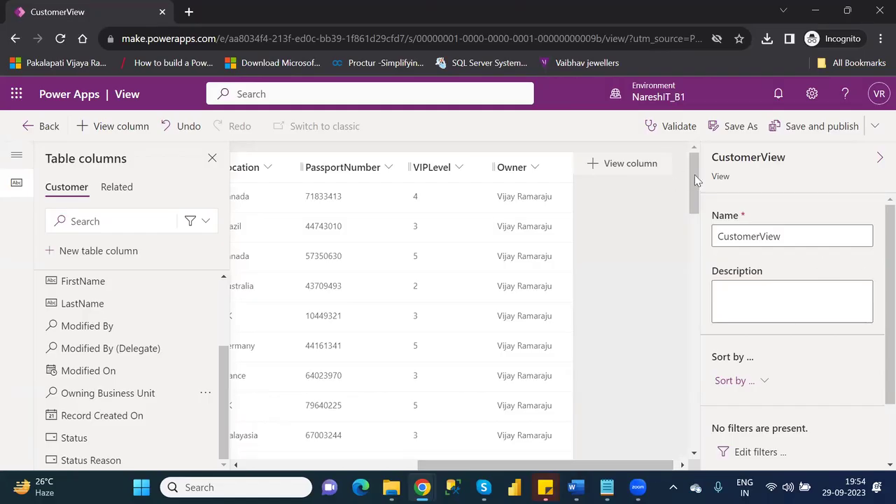
{"action": "mouse_move", "coordinate": [696, 182]}
{"action": "left_mouse_down"}
{"action": "mouse_move", "coordinate": [704, 442]}
{"action": "mouse_move", "coordinate": [698, 195]}
{"action": "left_mouse_up"}
{"action": "scroll", "coordinate": [875, 320], "scroll_direction": "down", "scroll_amount": 2}
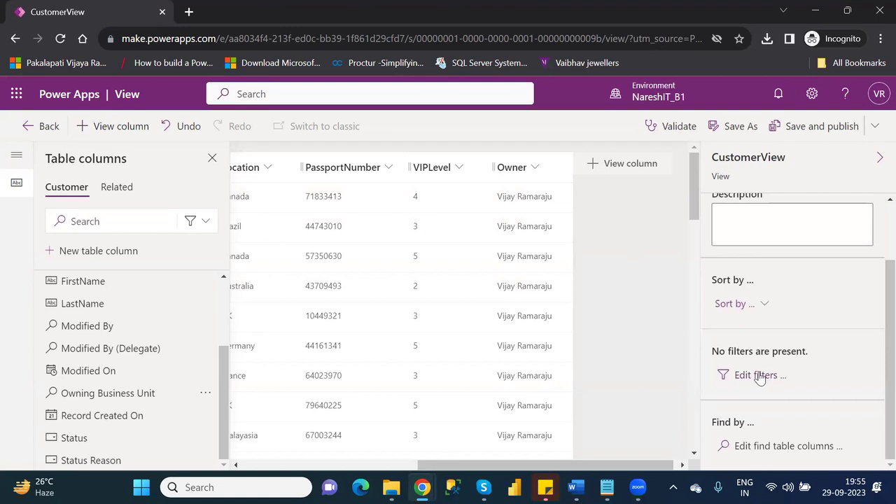
Add a filter condition row to CustomerView that tests the VIPLevel column.
{"action": "left_click", "coordinate": [751, 375]}
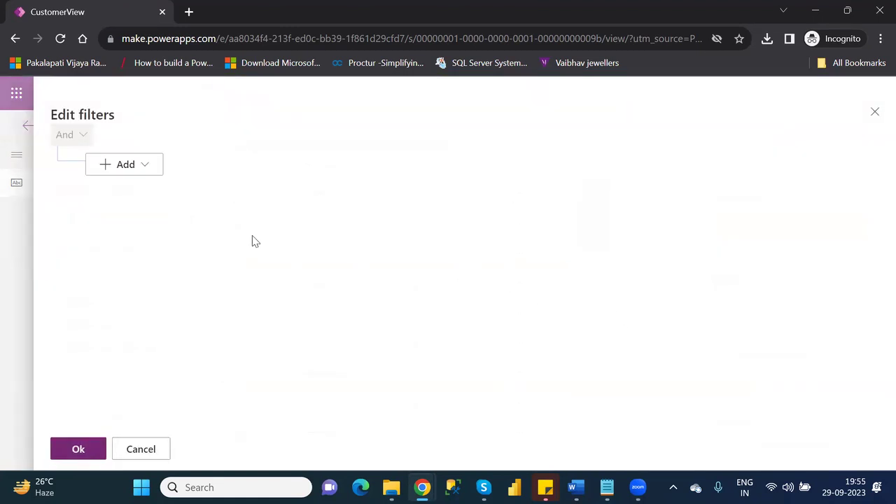
{"action": "left_click", "coordinate": [149, 172]}
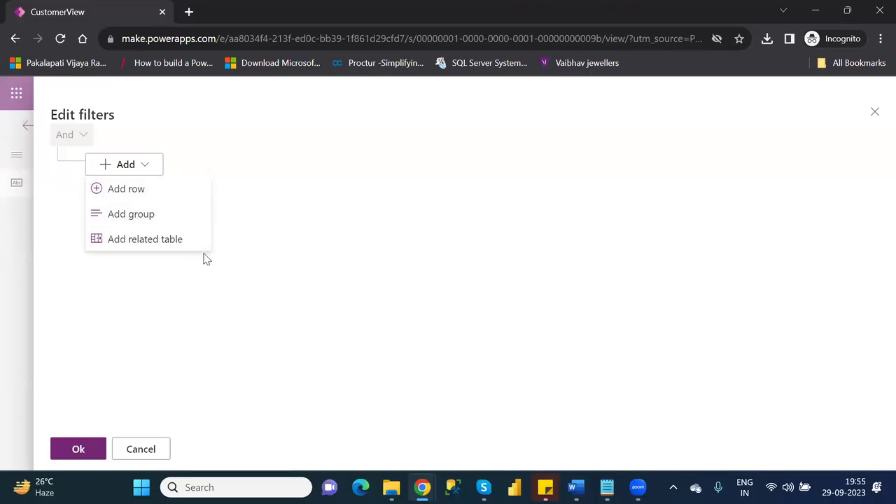
{"action": "left_click", "coordinate": [144, 191]}
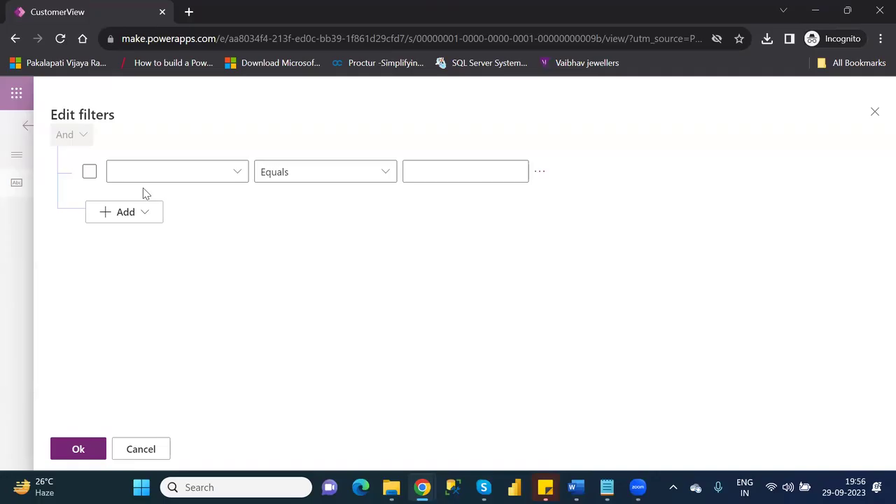
{"action": "left_click", "coordinate": [241, 174]}
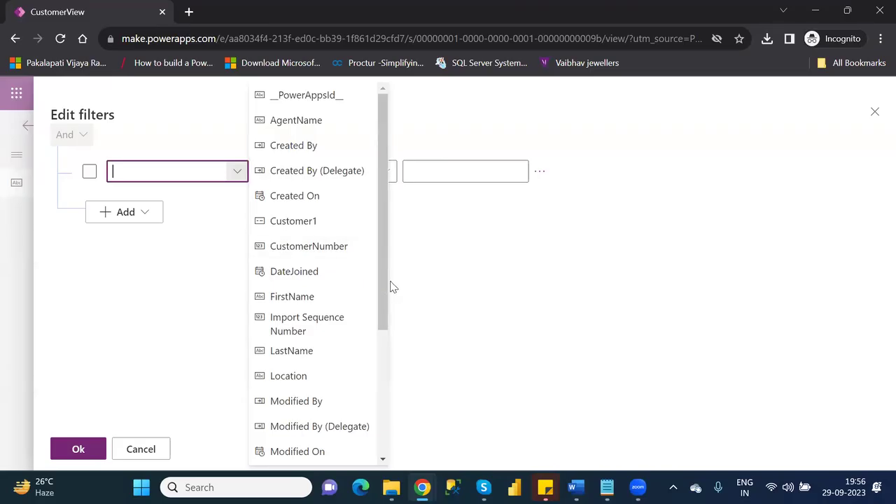
{"action": "left_click_drag", "start_coordinate": [385, 315], "coordinate": [383, 450]}
{"action": "left_click", "coordinate": [306, 456]}
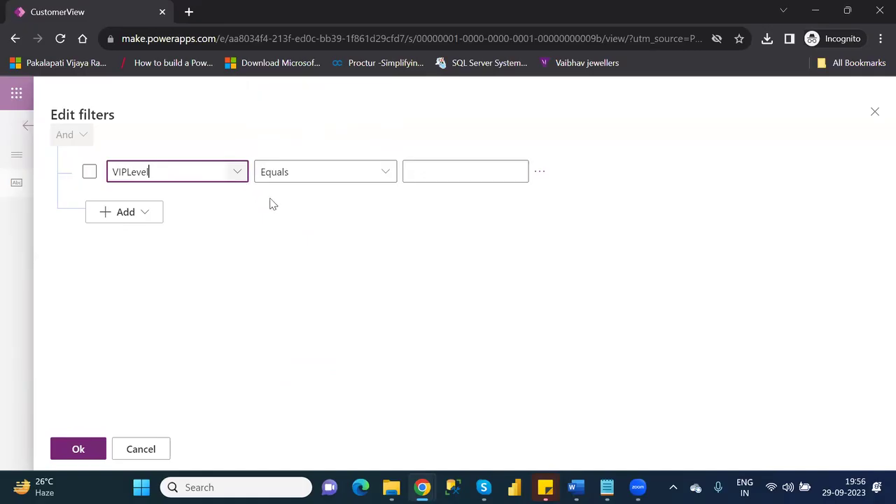
Set the VIPLevel condition to Equals 3, apply the filter and look over the filtered rows.
{"action": "left_click", "coordinate": [394, 171]}
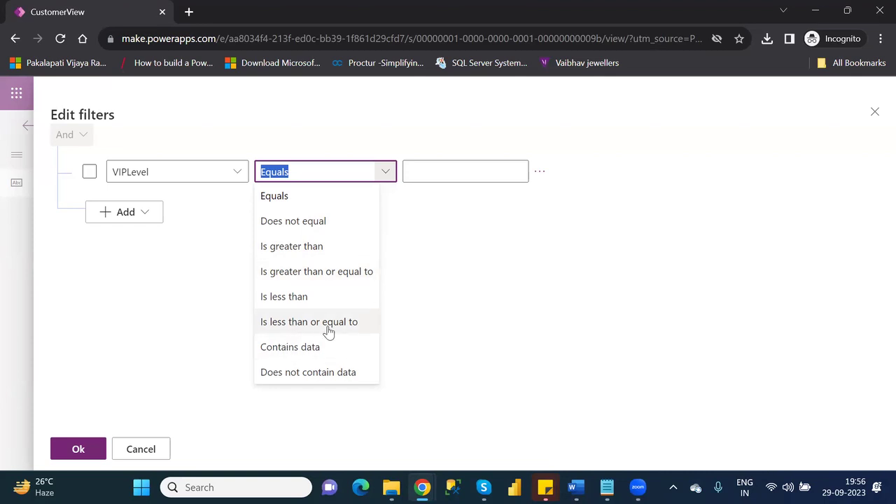
{"action": "left_click", "coordinate": [298, 199]}
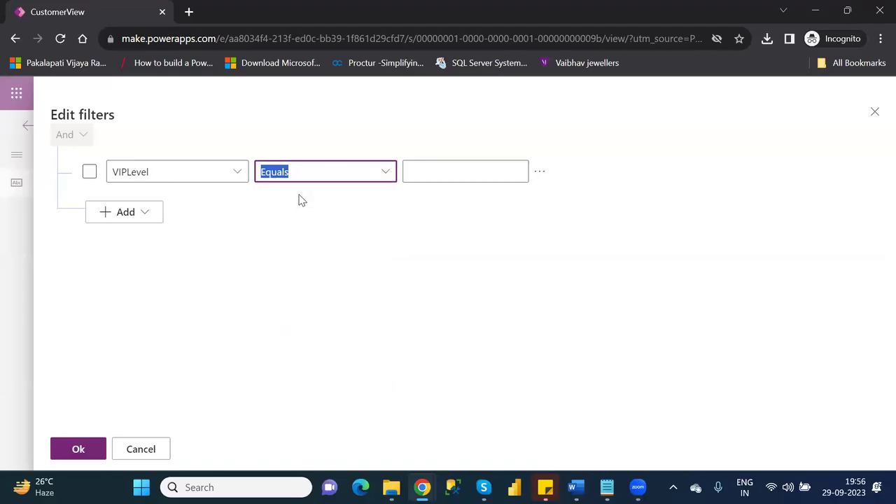
{"action": "left_click", "coordinate": [448, 174]}
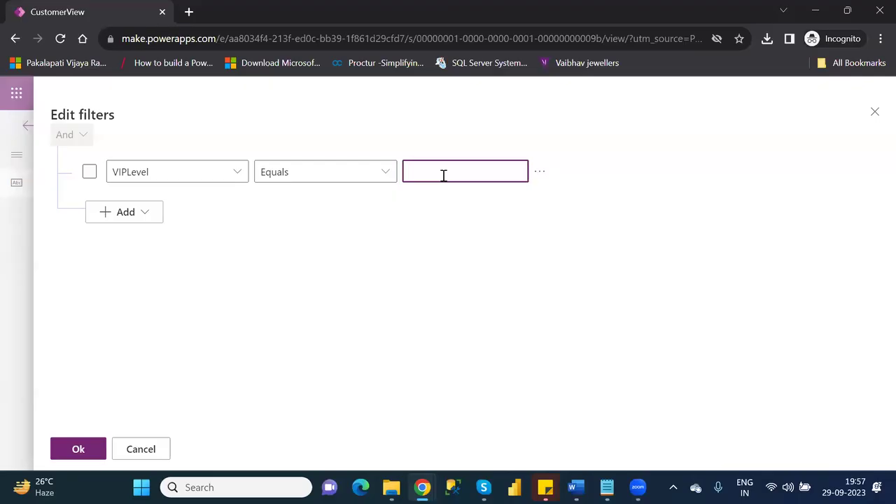
{"action": "type", "text": "3"}
{"action": "left_click", "coordinate": [78, 450]}
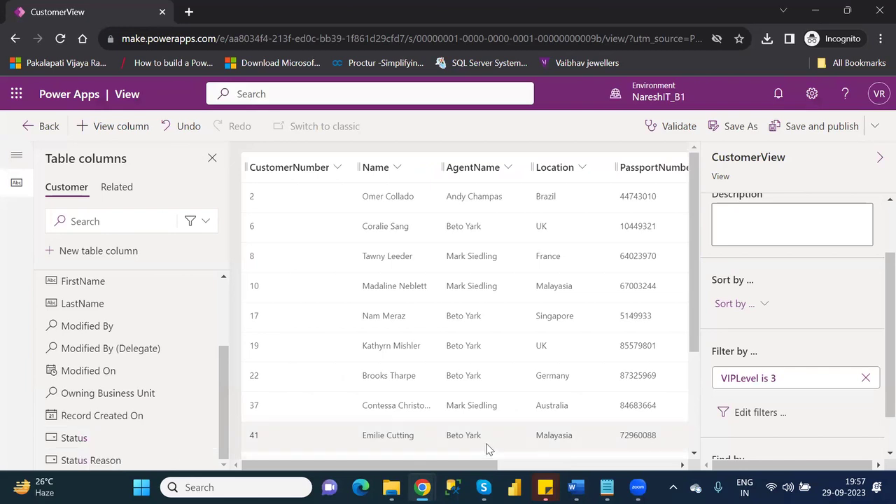
{"action": "left_click_drag", "start_coordinate": [484, 465], "coordinate": [624, 463]}
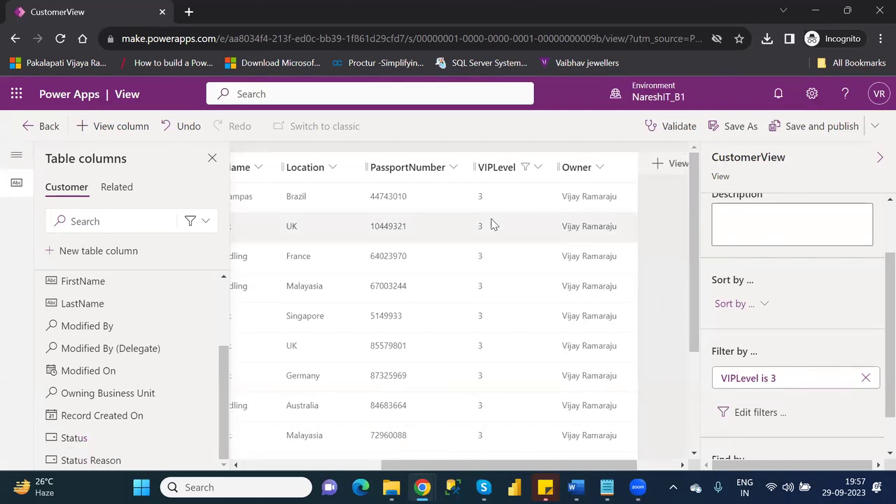
{"action": "left_click_drag", "start_coordinate": [698, 302], "coordinate": [712, 436]}
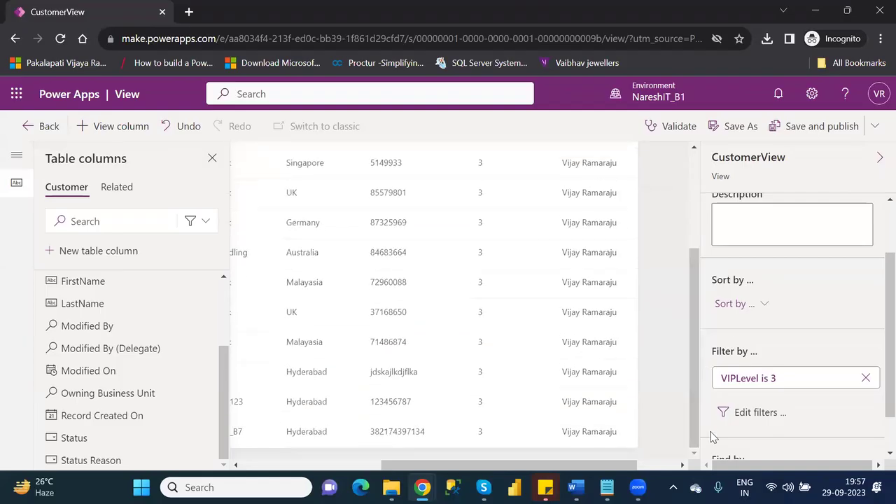
Change the VIPLevel filter value to 5, apply it and look over the filtered rows.
{"action": "left_click", "coordinate": [755, 414]}
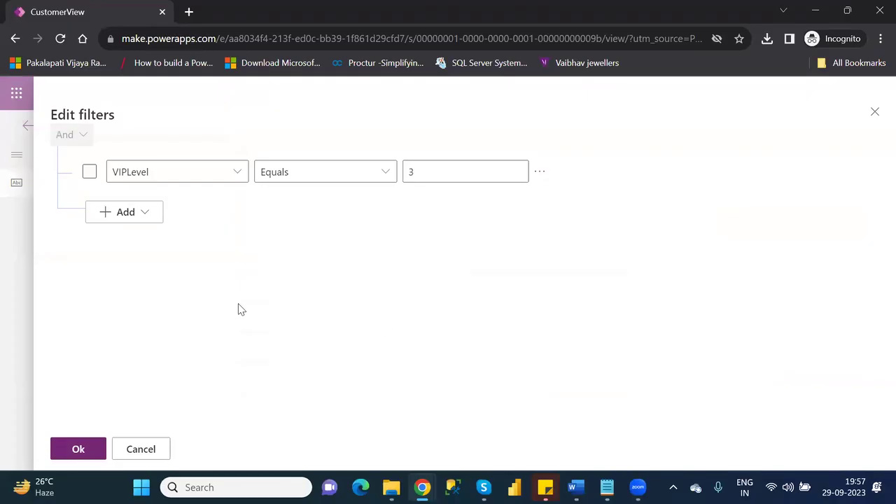
{"action": "left_click", "coordinate": [133, 212]}
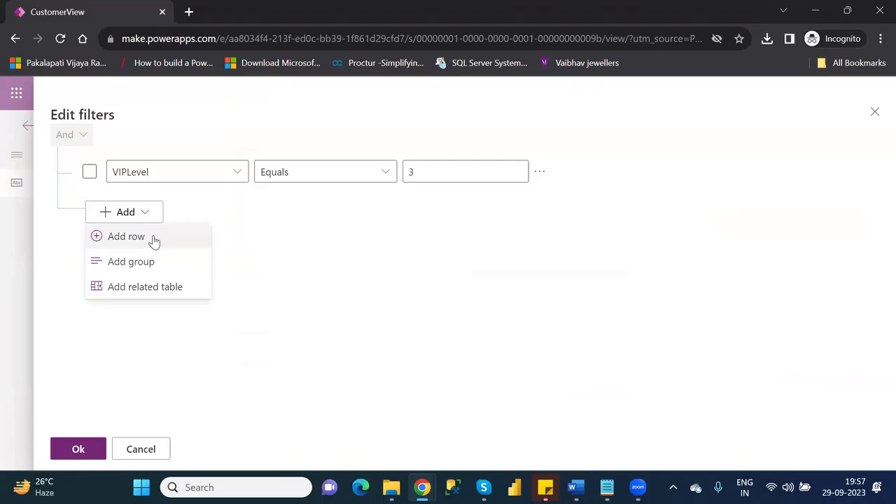
{"action": "left_click", "coordinate": [424, 174]}
{"action": "key", "text": "BackSpace"}
{"action": "type", "text": "5"}
{"action": "left_click", "coordinate": [78, 449]}
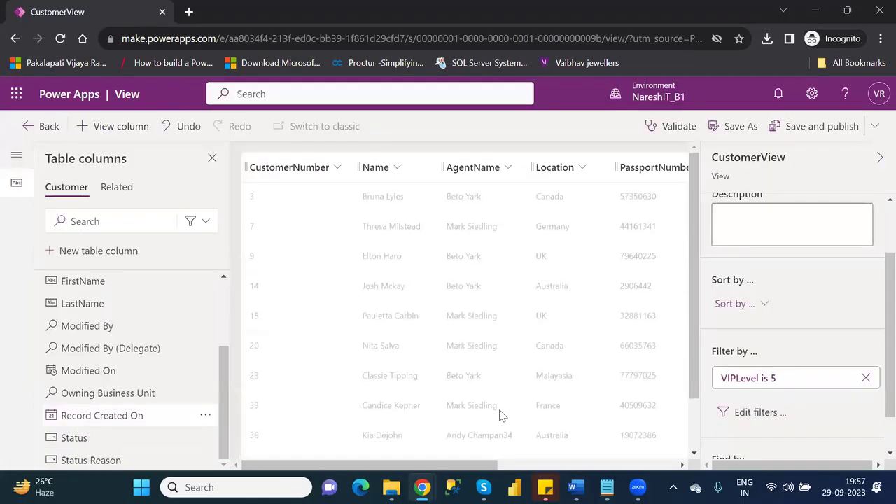
{"action": "left_click_drag", "start_coordinate": [496, 468], "coordinate": [470, 474]}
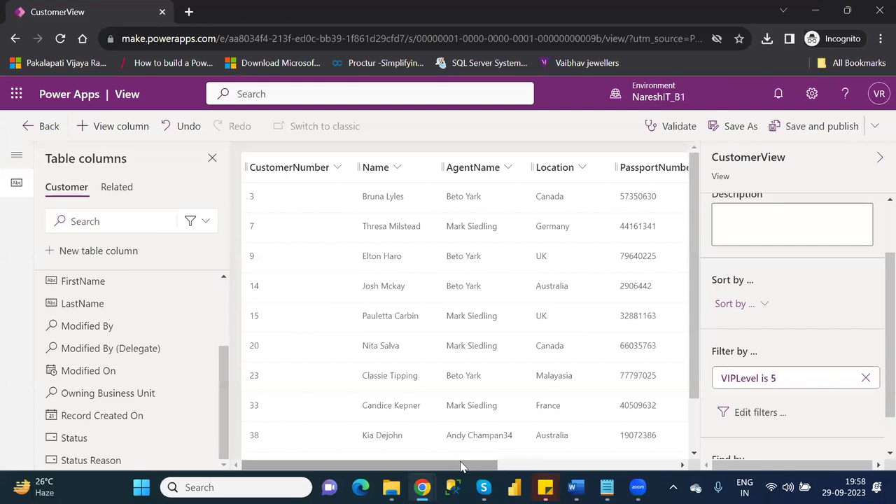
{"action": "left_click_drag", "start_coordinate": [461, 467], "coordinate": [465, 467]}
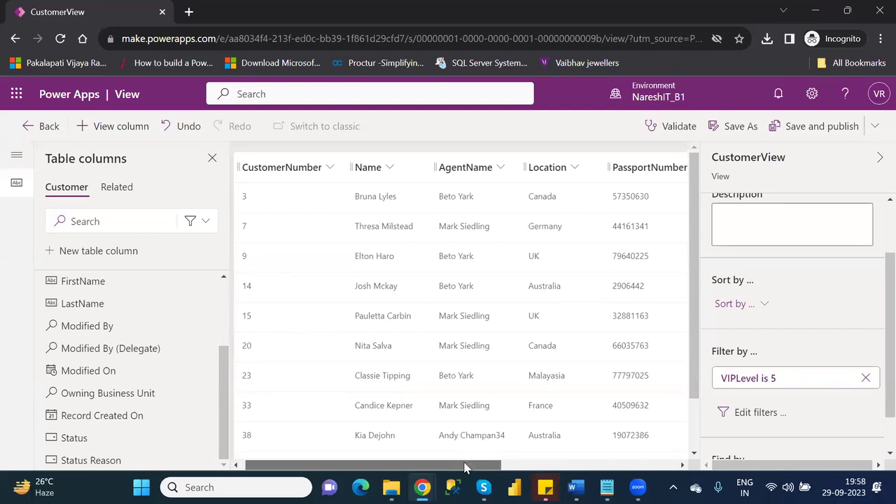
Add a second filter condition where Location equals UK, apply it and check the filtered rows.
{"action": "left_click", "coordinate": [760, 413]}
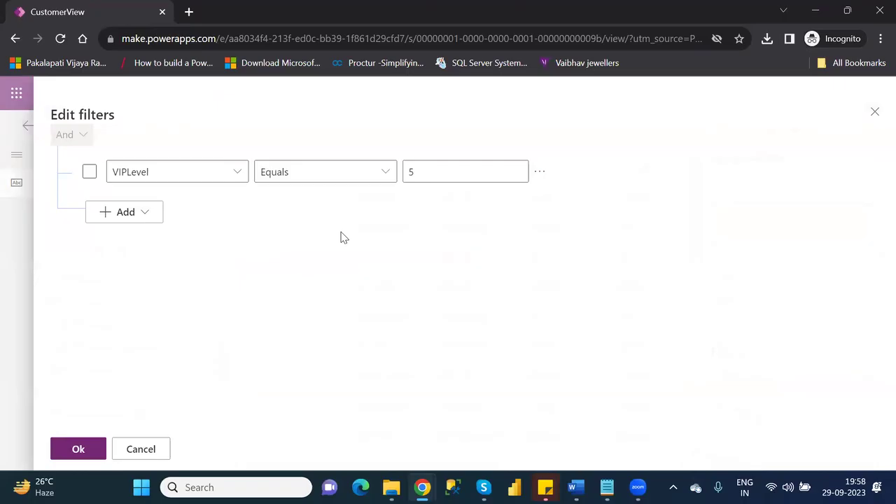
{"action": "left_click", "coordinate": [129, 216]}
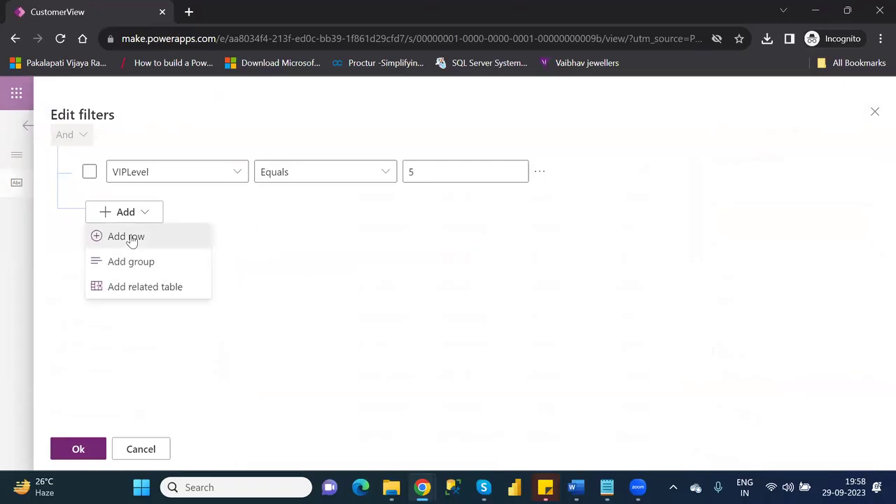
{"action": "left_click", "coordinate": [132, 238]}
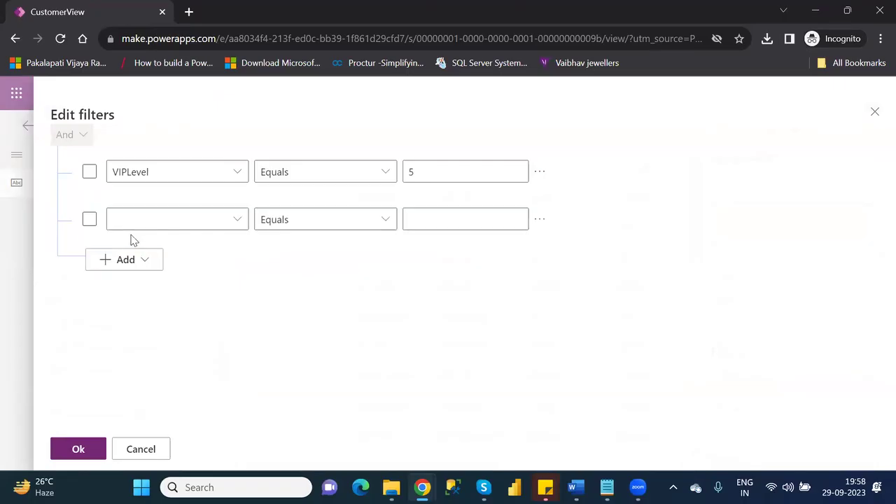
{"action": "left_click", "coordinate": [242, 222]}
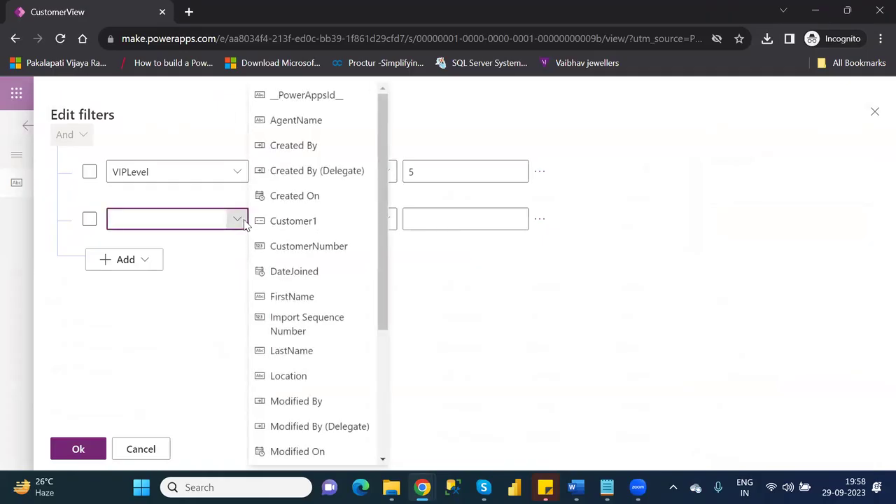
{"action": "left_click", "coordinate": [319, 379]}
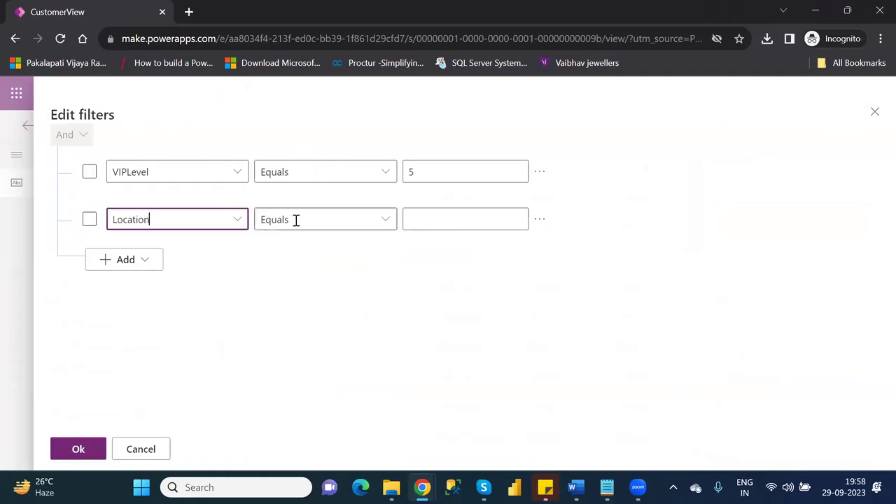
{"action": "left_click", "coordinate": [438, 218]}
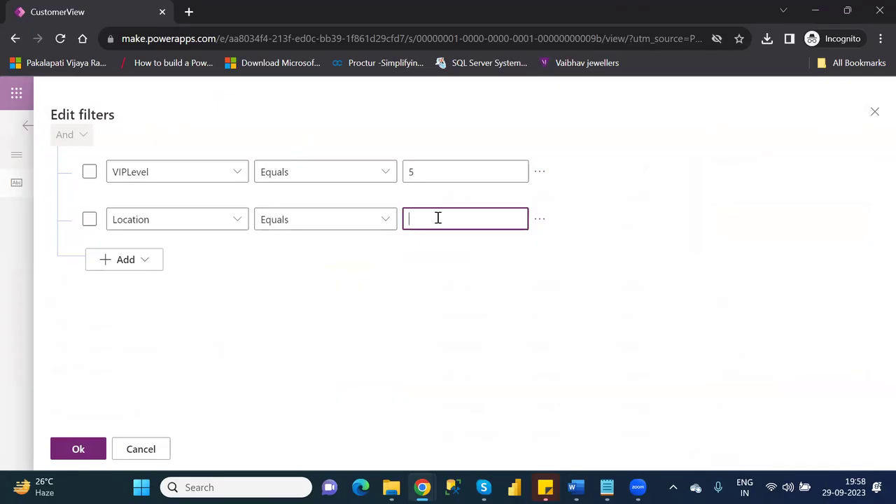
{"action": "type", "text": "UK"}
{"action": "left_click", "coordinate": [154, 335]}
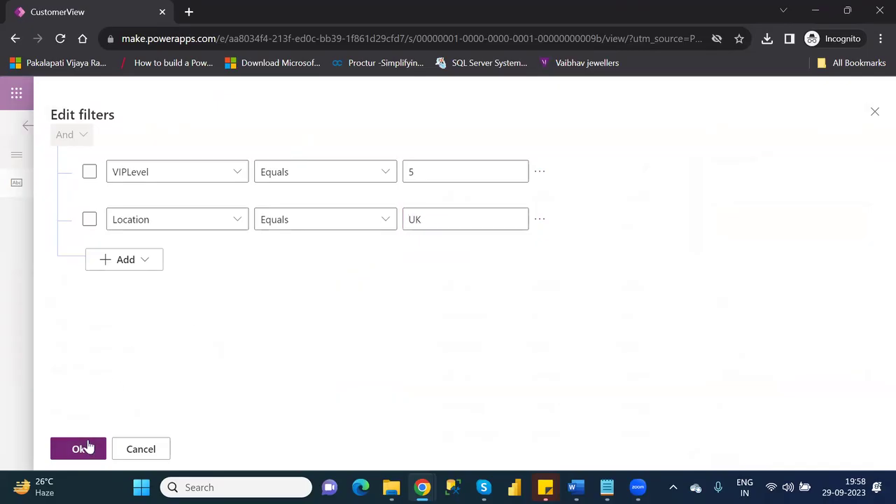
{"action": "left_click", "coordinate": [89, 174]}
{"action": "left_click", "coordinate": [89, 221]}
{"action": "left_click", "coordinate": [82, 449]}
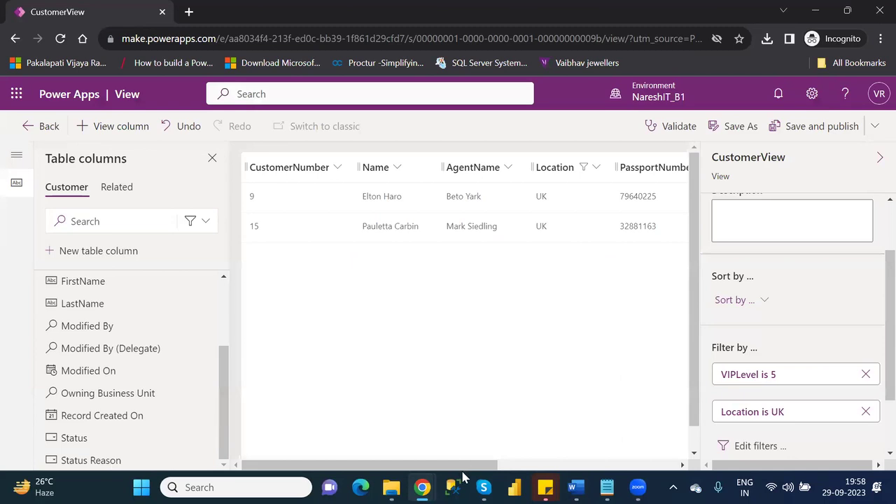
{"action": "left_click_drag", "start_coordinate": [495, 465], "coordinate": [699, 451]}
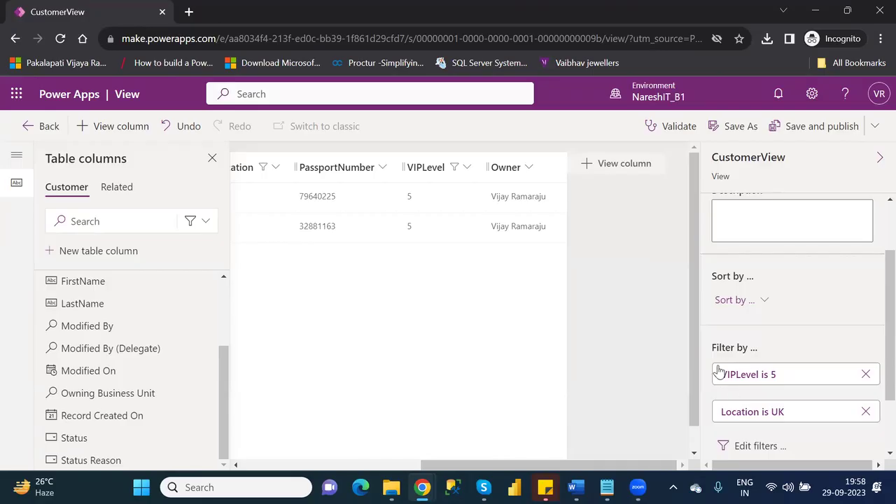
Remove the Location and VIPLevel filters from the view.
{"action": "left_click", "coordinate": [867, 412]}
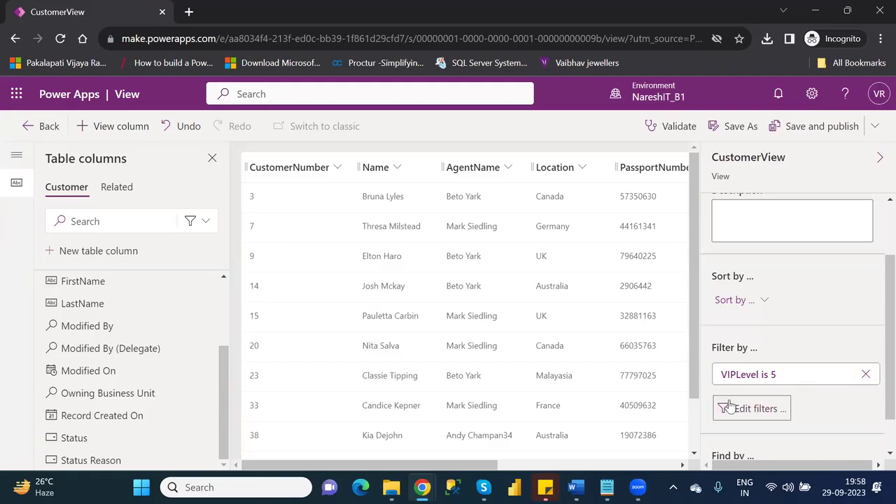
{"action": "left_click", "coordinate": [866, 376]}
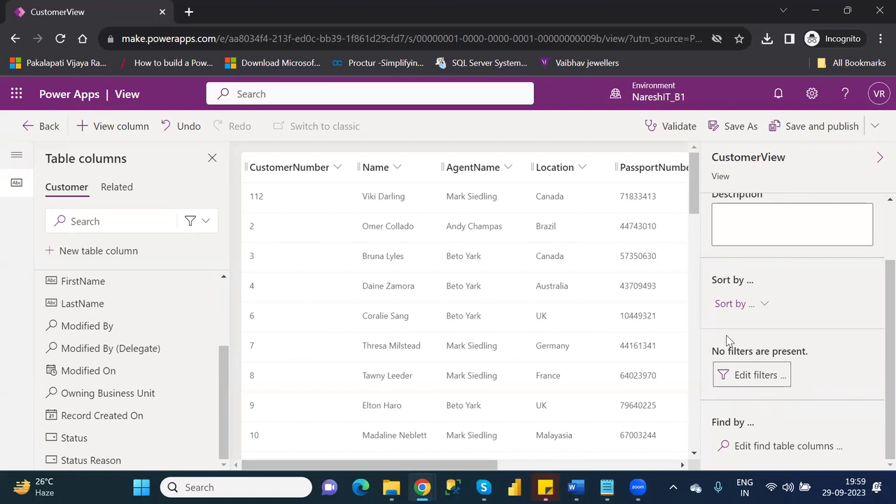
Validate CustomerView's column and filter combination, and save and publish the view.
{"action": "left_click", "coordinate": [677, 133]}
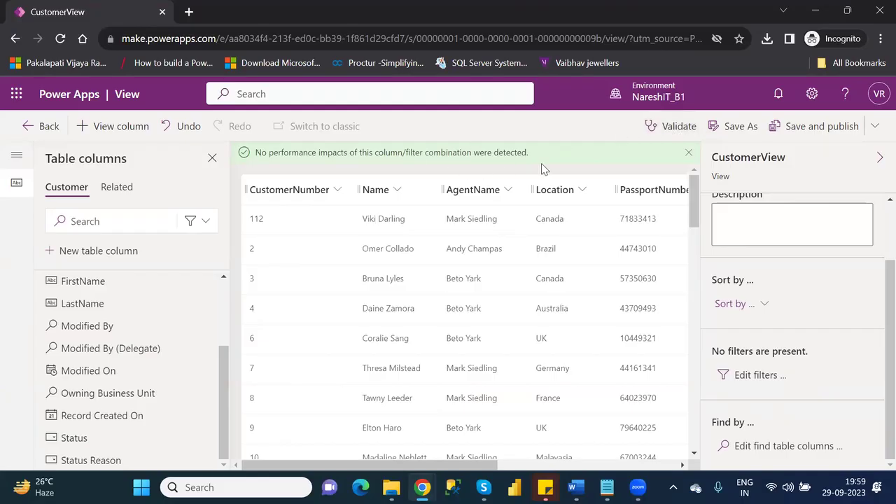
{"action": "left_click", "coordinate": [813, 128]}
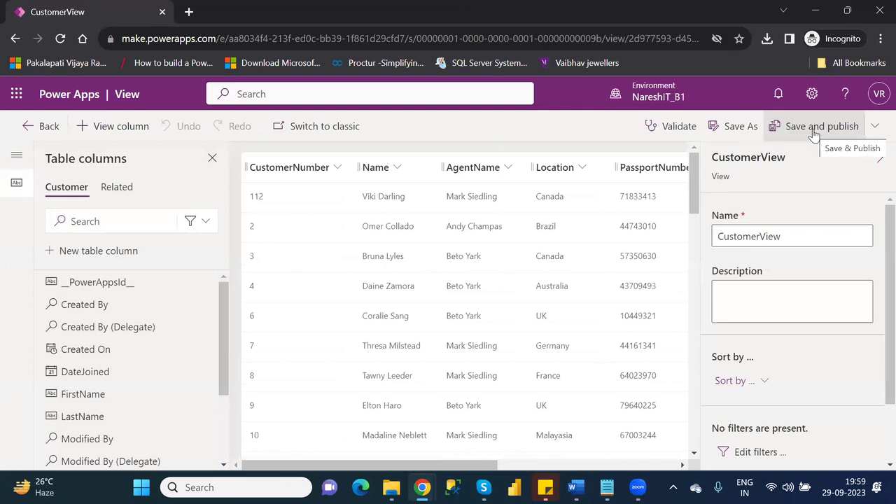
Return to the table list, search for "custom" and reopen CustomerView from the Customer table's views.
{"action": "left_click", "coordinate": [49, 129]}
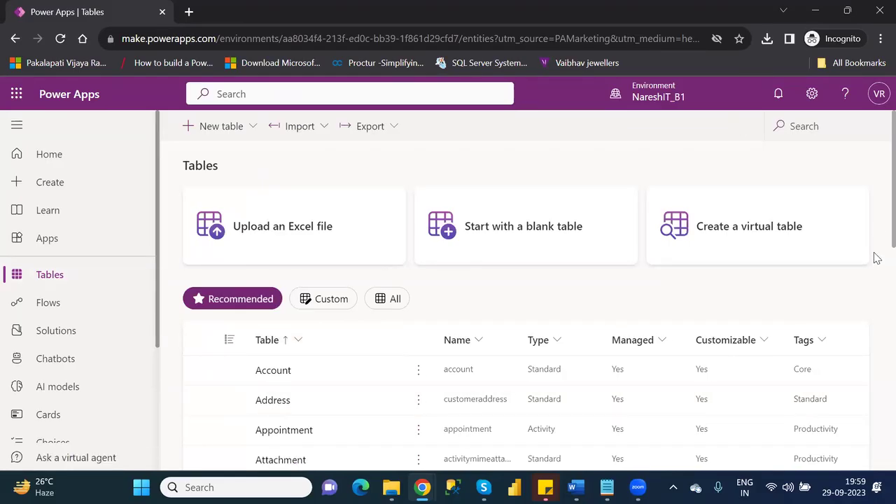
{"action": "left_click", "coordinate": [820, 127]}
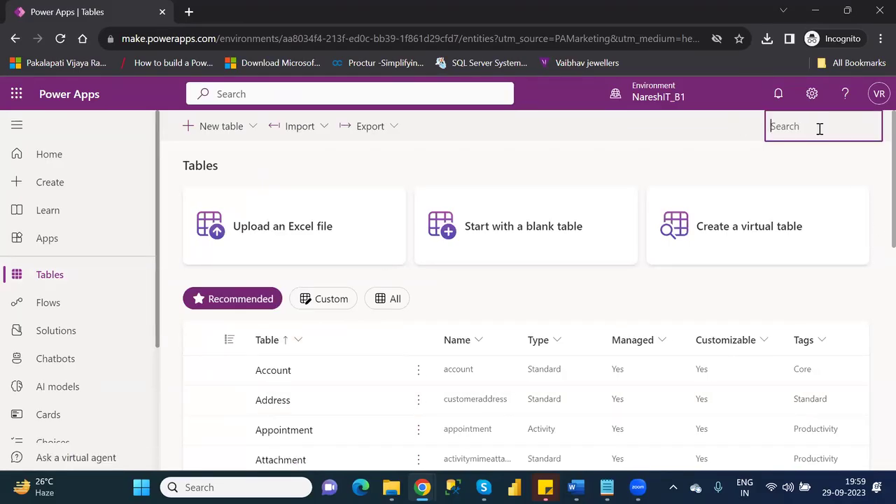
{"action": "type", "text": "custom"}
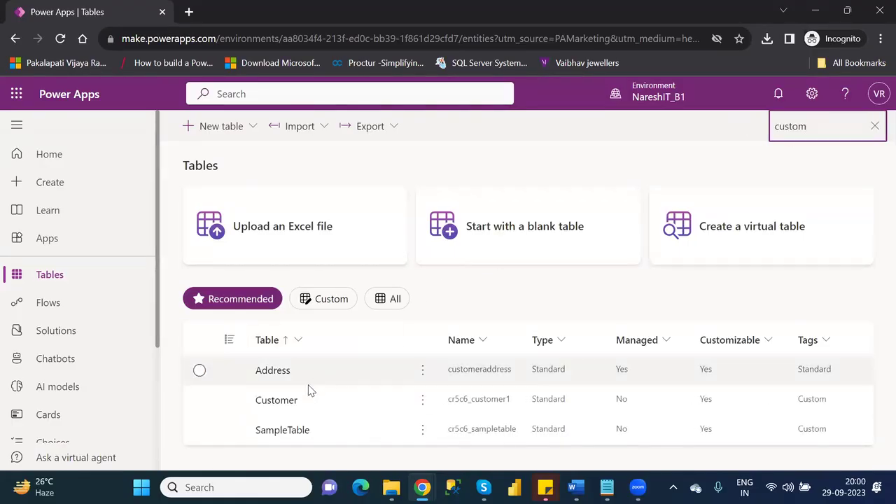
{"action": "left_click", "coordinate": [288, 400]}
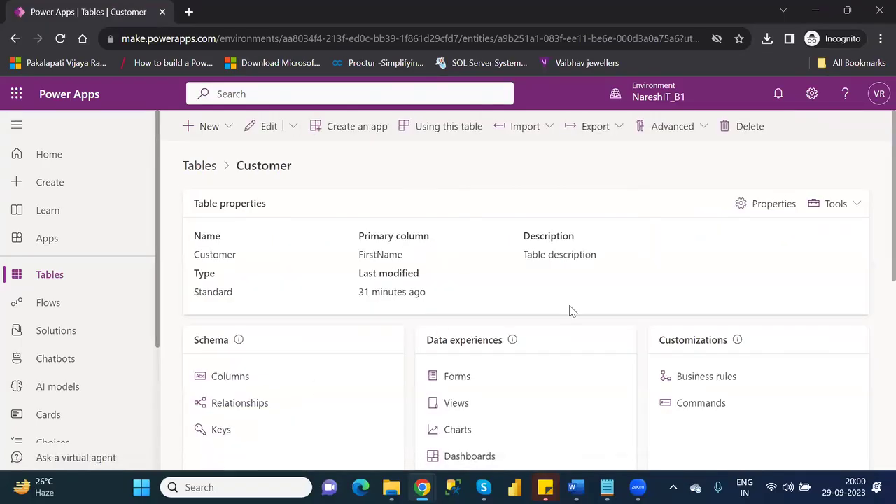
{"action": "left_click", "coordinate": [456, 408]}
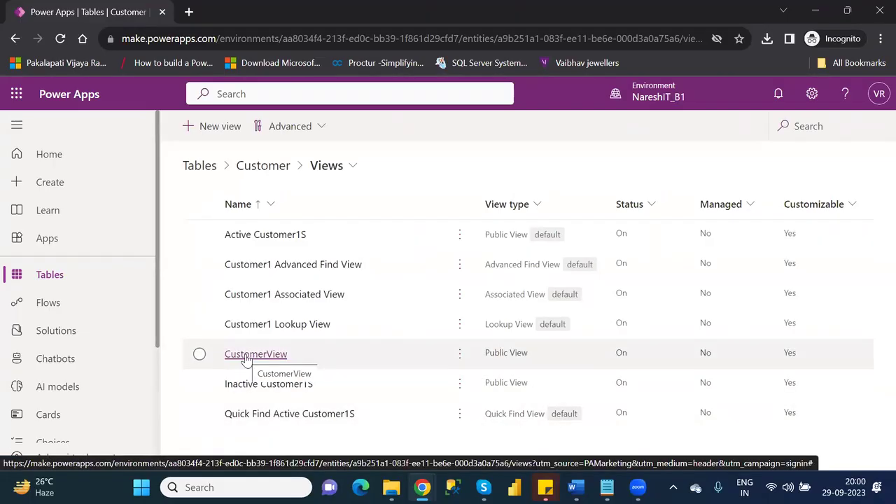
{"action": "left_click", "coordinate": [246, 356]}
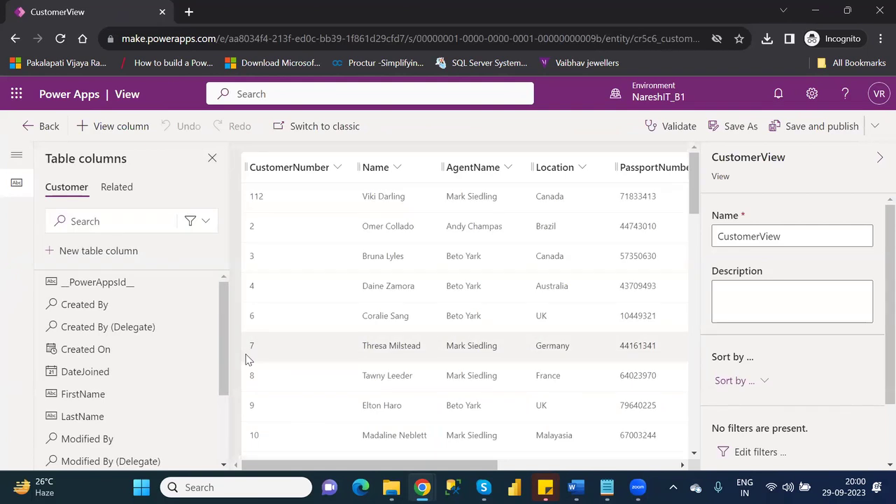
View the remaining columns of CustomerView, and open and cancel the form for a new table column.
{"action": "left_click_drag", "start_coordinate": [504, 464], "coordinate": [631, 482]}
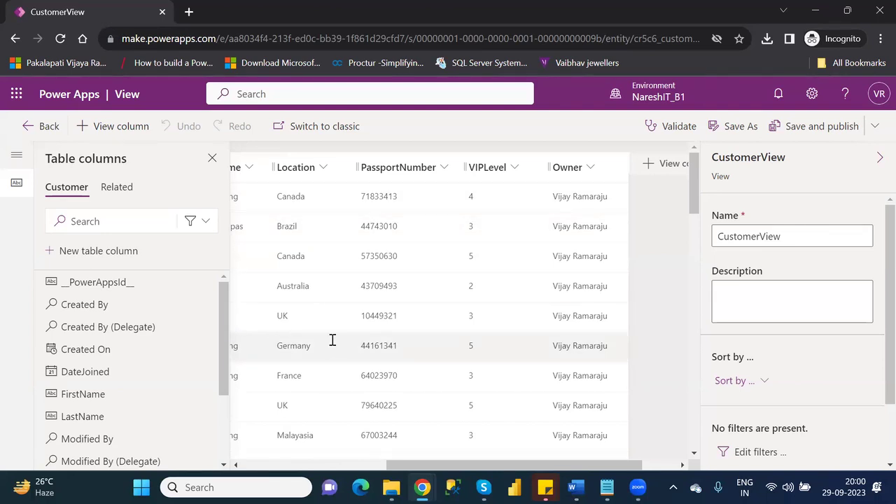
{"action": "left_click", "coordinate": [107, 252]}
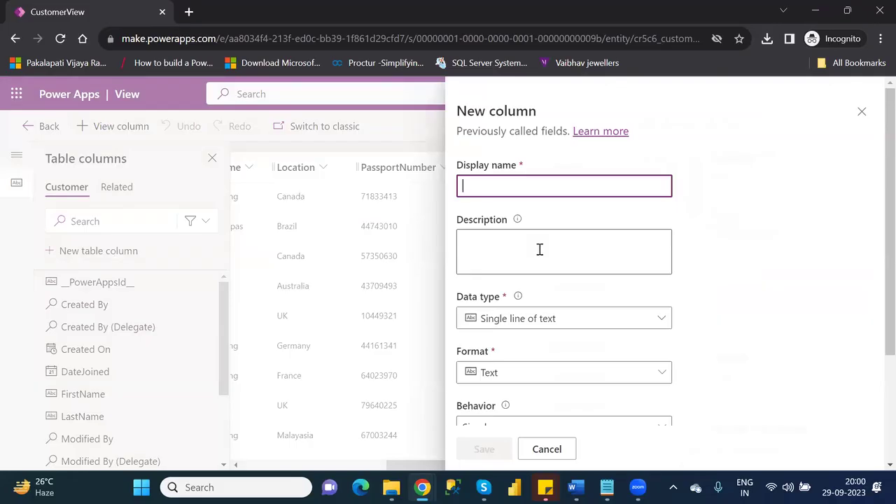
{"action": "left_click", "coordinate": [564, 449]}
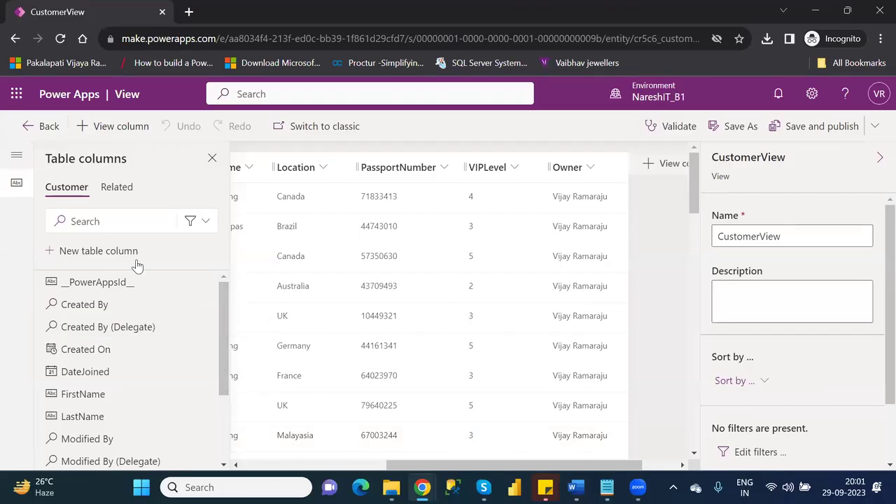
Look through the related tables available for view columns, return to the Customer columns and close the table column list.
{"action": "left_click", "coordinate": [19, 157]}
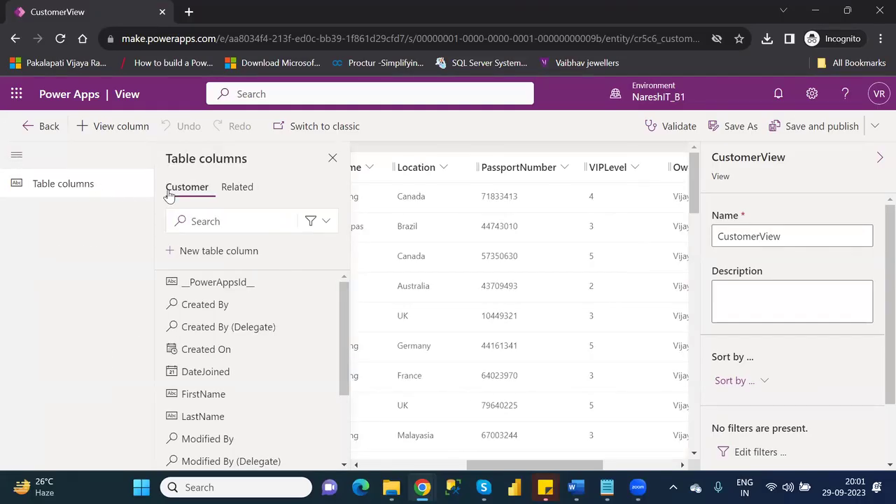
{"action": "left_click", "coordinate": [241, 191]}
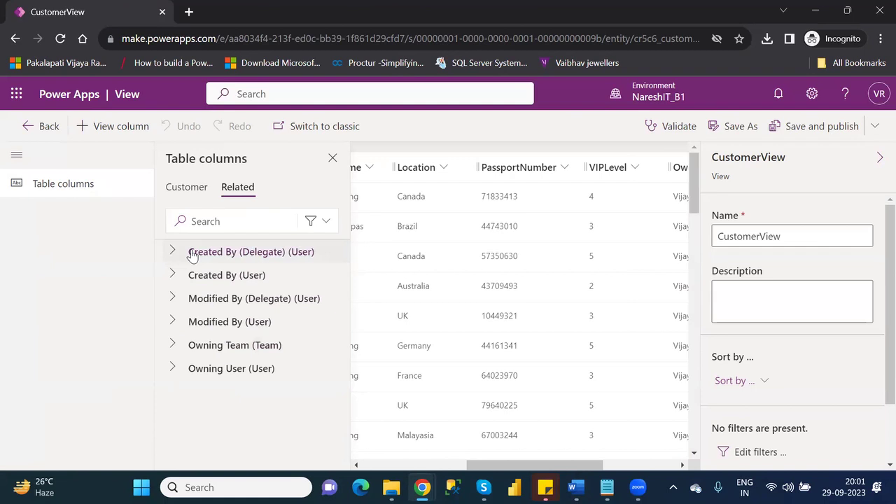
{"action": "left_click", "coordinate": [184, 190]}
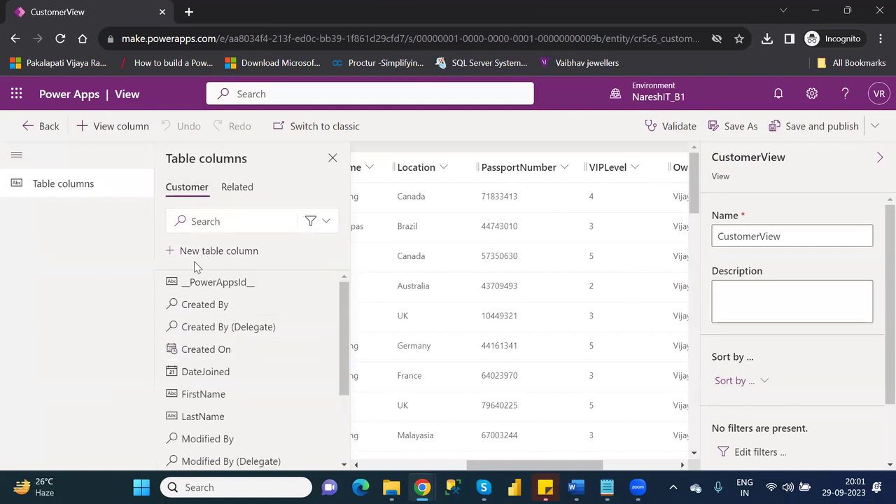
{"action": "left_click", "coordinate": [333, 157]}
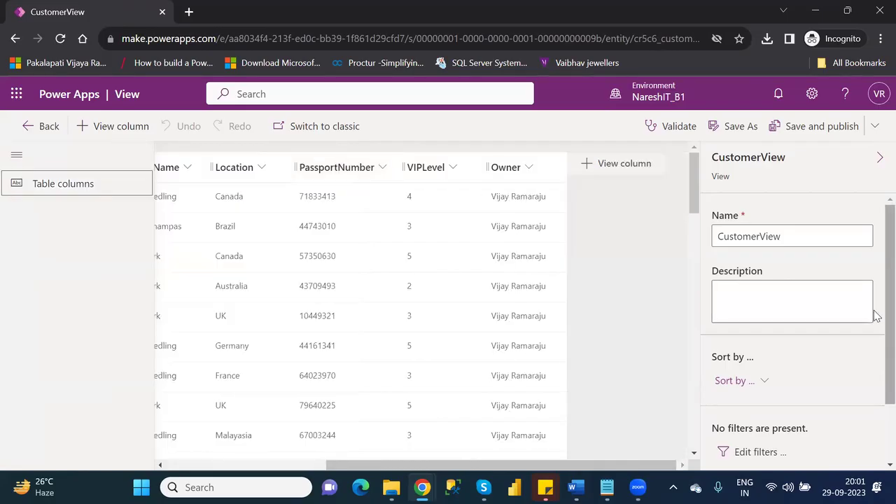
Sort CustomerView by CustomerNumber in ascending order.
{"action": "scroll", "coordinate": [877, 336], "scroll_direction": "down", "scroll_amount": 1}
{"action": "scroll", "coordinate": [877, 337], "scroll_direction": "down", "scroll_amount": 1}
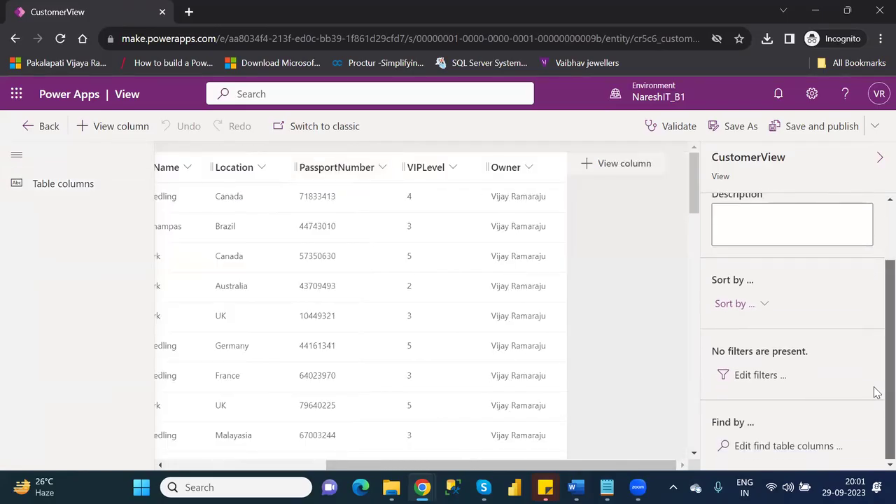
{"action": "left_click", "coordinate": [751, 307]}
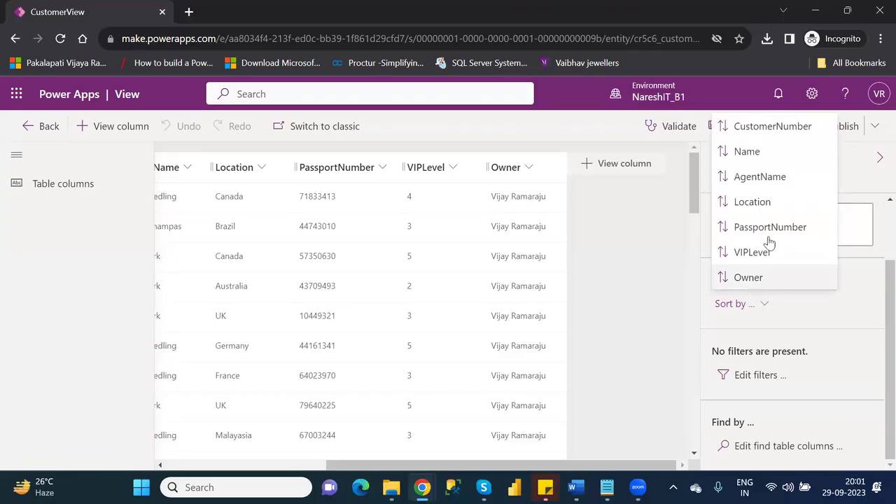
{"action": "left_click", "coordinate": [761, 129]}
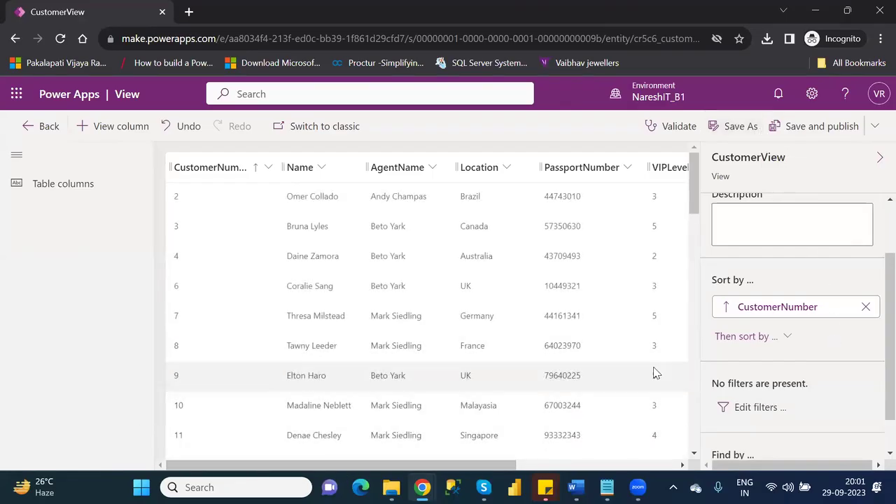
Toggle the CustomerNumber sort between descending and ascending twice, ending on ascending order.
{"action": "left_click", "coordinate": [728, 309]}
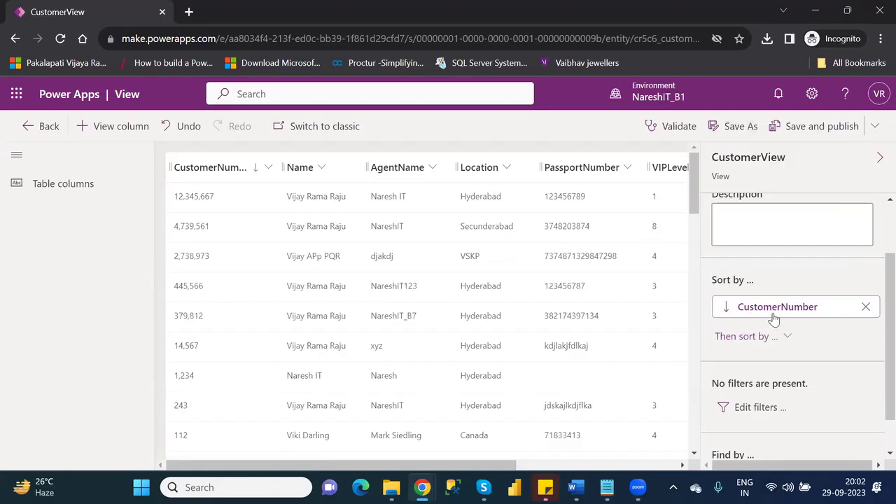
{"action": "left_click", "coordinate": [729, 309]}
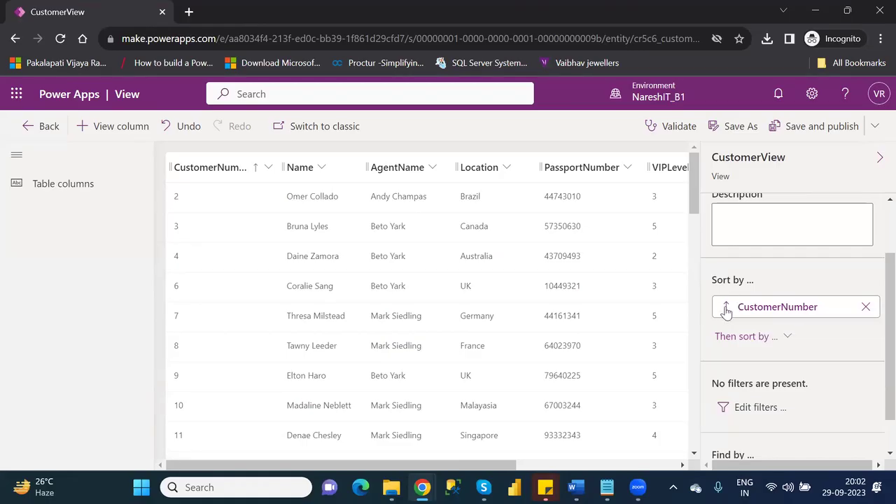
{"action": "left_click", "coordinate": [726, 308]}
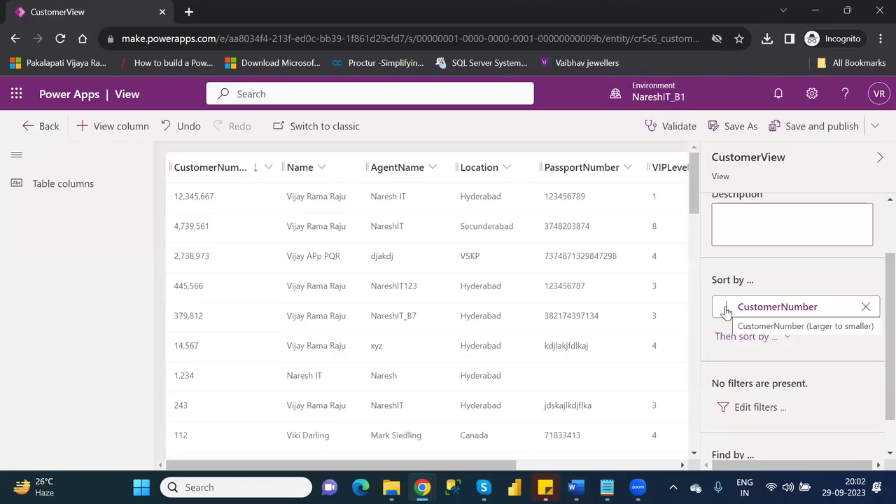
{"action": "left_click", "coordinate": [725, 311]}
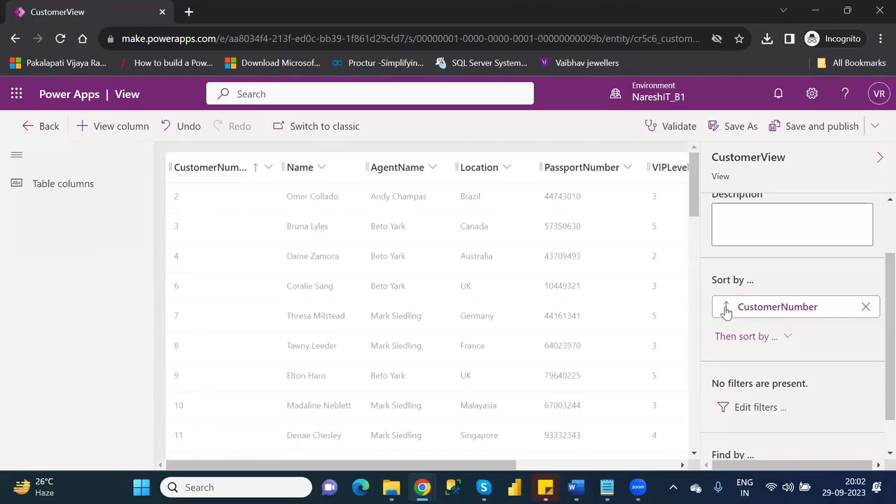
Save and publish CustomerView, and return to the Customer table's refreshed list of views.
{"action": "left_click", "coordinate": [816, 129]}
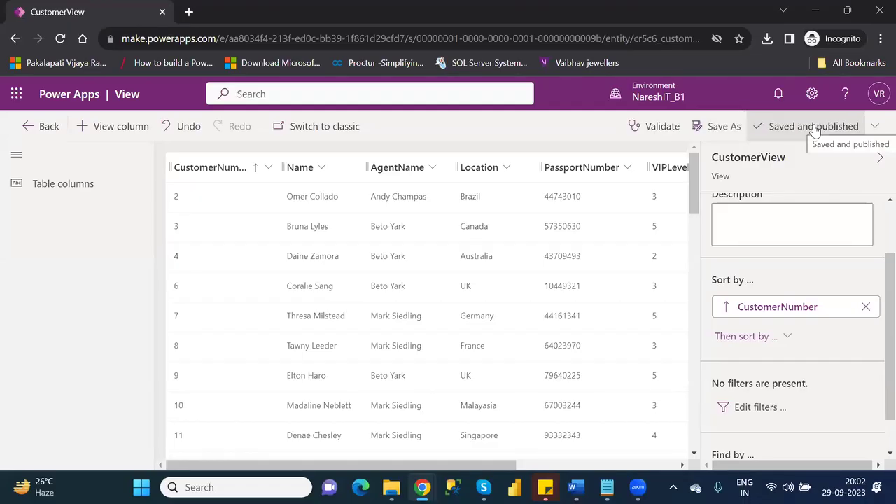
{"action": "left_click", "coordinate": [42, 129]}
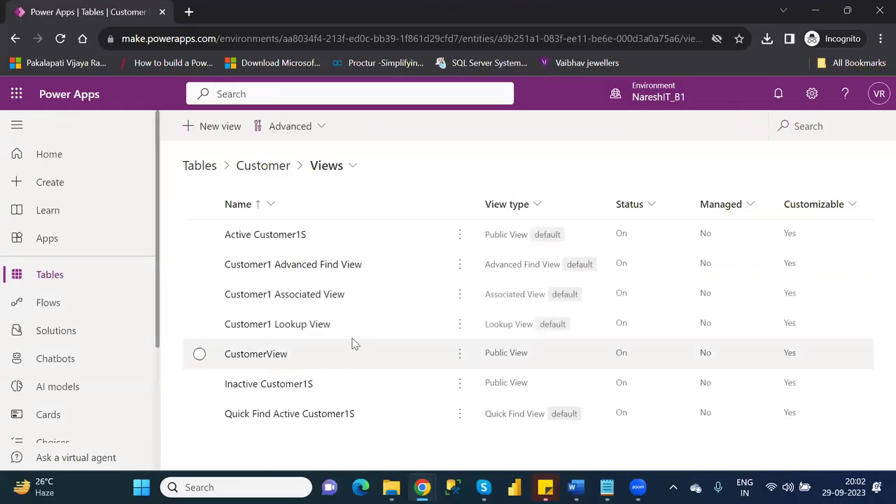
{"action": "left_click", "coordinate": [60, 42]}
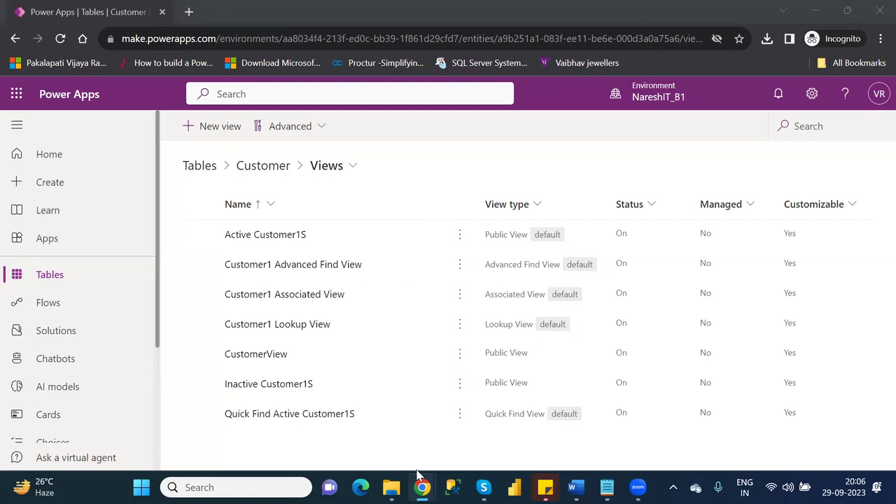
Switch to File Explorer and open the personal OneDrive folder.
{"action": "left_click", "coordinate": [392, 487]}
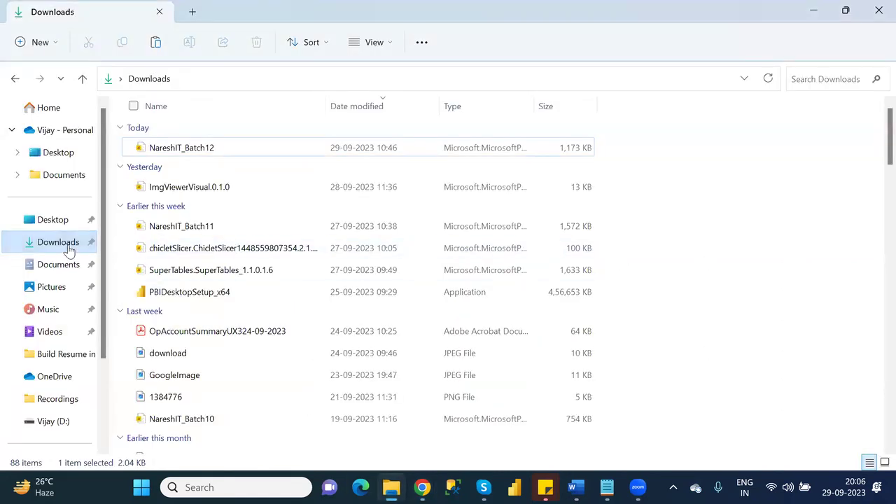
{"action": "left_click", "coordinate": [65, 133]}
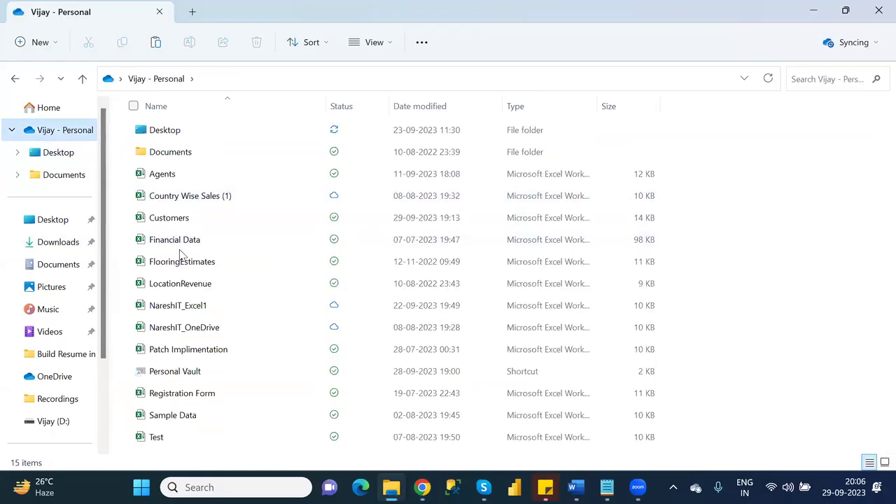